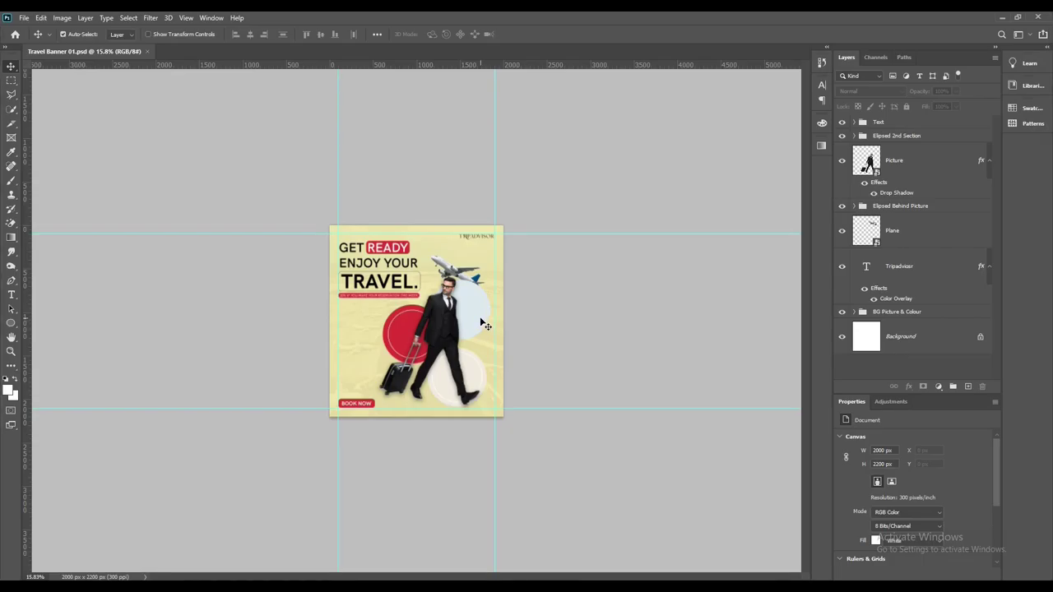
# Step: Create a new blank 2000×2200 px document at 300 ppi
pyautogui.scroll(4, 450, 315)
pyautogui.scroll(-3, 488, 239)
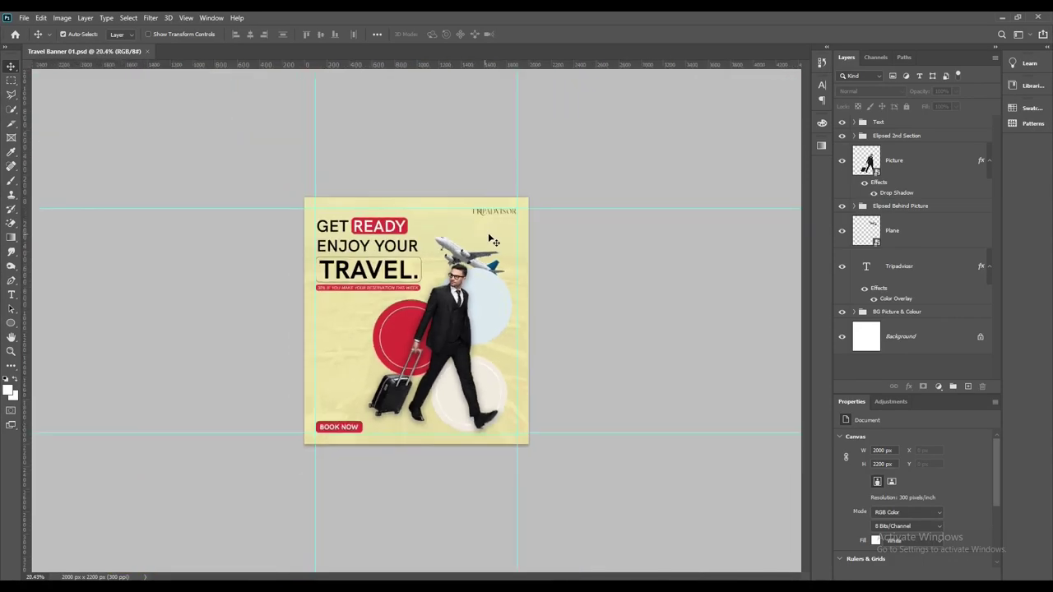
pyautogui.scroll(3, 494, 260)
pyautogui.scroll(-1, 494, 260)
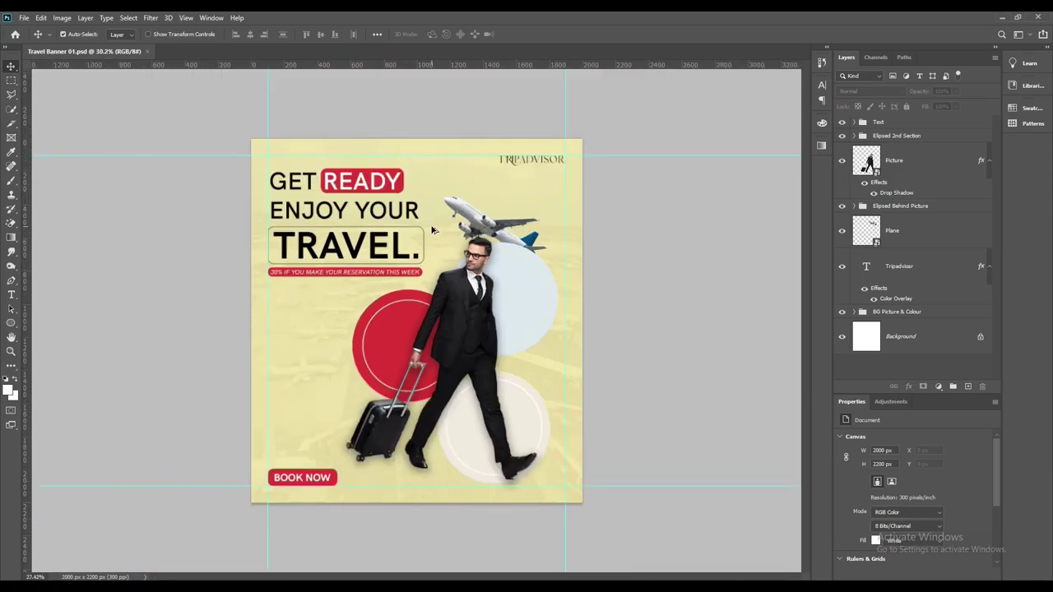
pyautogui.scroll(1, 329, 205)
pyautogui.scroll(-2, 140, 109)
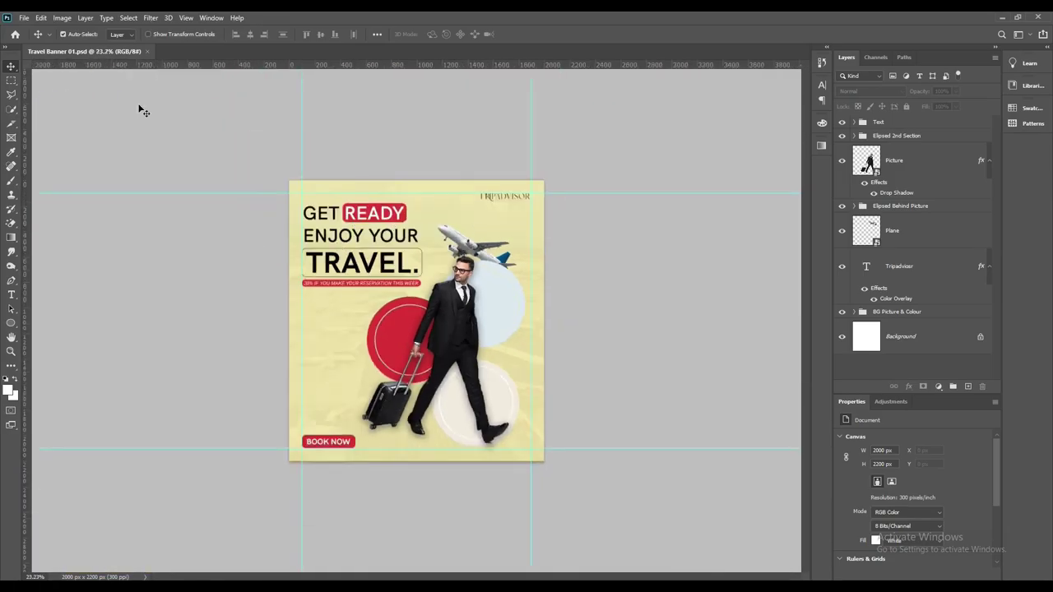
pyautogui.click(24, 17)
pyautogui.click(33, 28)
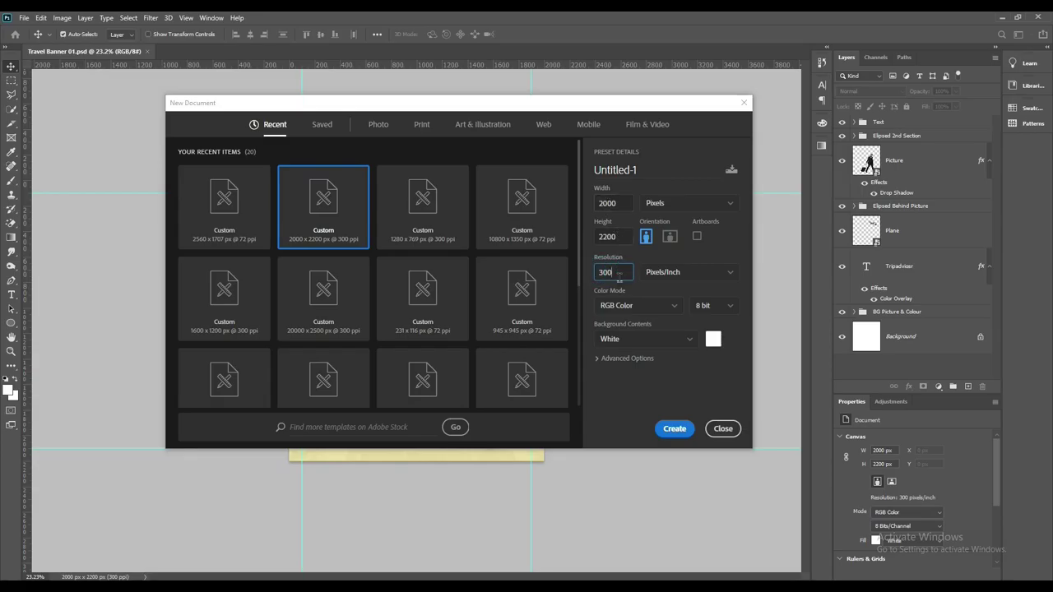
pyautogui.click(679, 431)
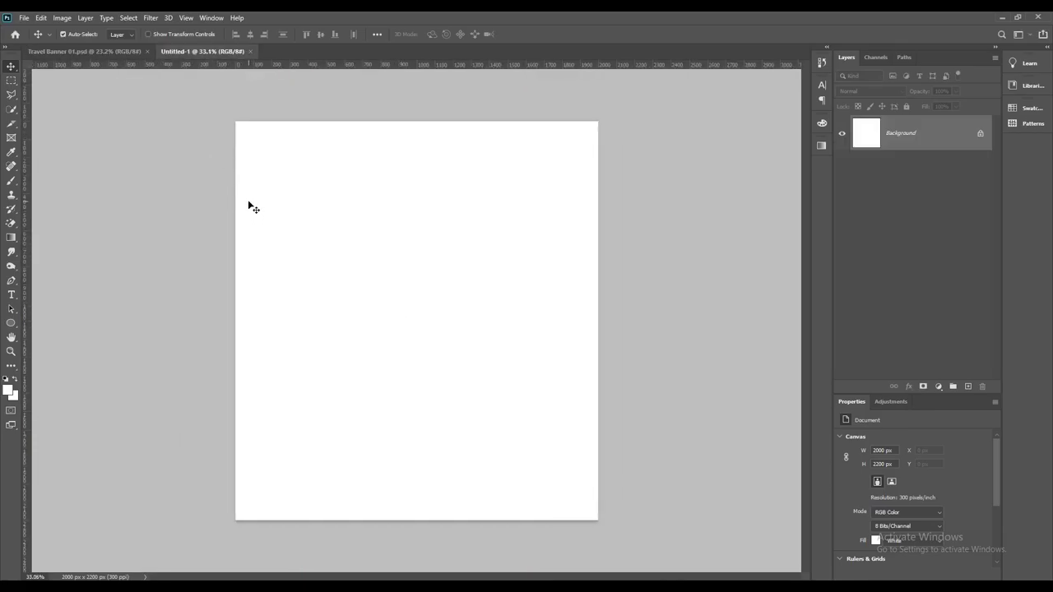
# Step: Draw a red helper square in the canvas's top-left corner
pyautogui.rightClick(11, 323)
pyautogui.click(58, 323)
pyautogui.moveTo(293, 245)
pyautogui.mouseDown()
pyautogui.moveTo(313, 264)
pyautogui.moveTo(310, 216)
pyautogui.moveTo(329, 233)
pyautogui.moveTo(250, 130)
pyautogui.mouseUp()
pyautogui.click(123, 33)
pyautogui.click(105, 89)
pyautogui.click(11, 66)
pyautogui.hotkey('ctrl', 't')
pyautogui.click(543, 33)
pyautogui.moveTo(319, 64); pyautogui.dragTo(319, 144)
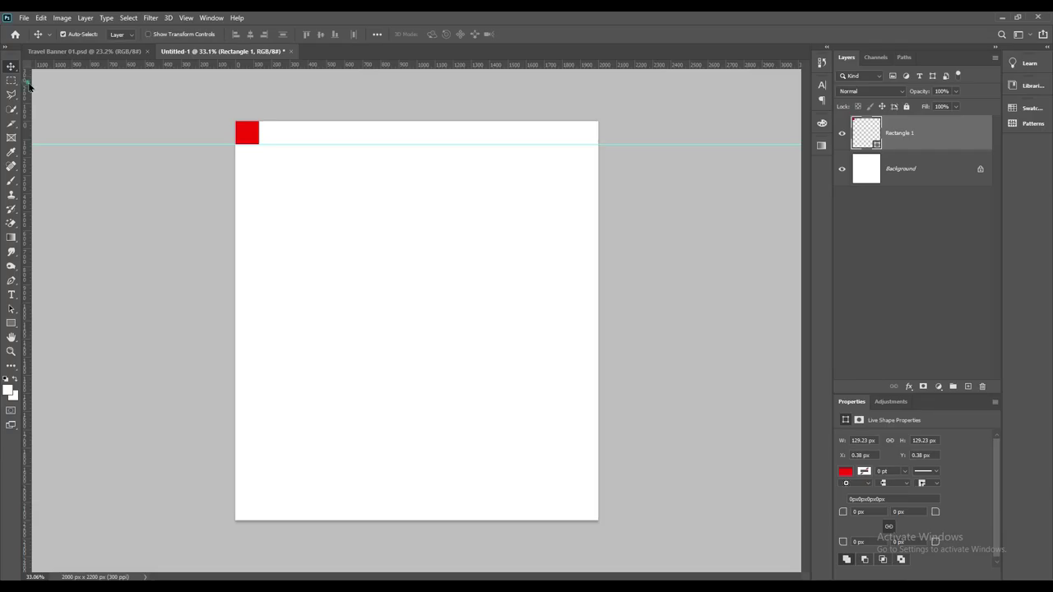
# Step: Add top, left and bottom margin guides along the helper square's edges
pyautogui.moveTo(28, 90)
pyautogui.mouseDown()
pyautogui.moveTo(258, 115)
pyautogui.moveTo(372, 249)
pyautogui.mouseUp()
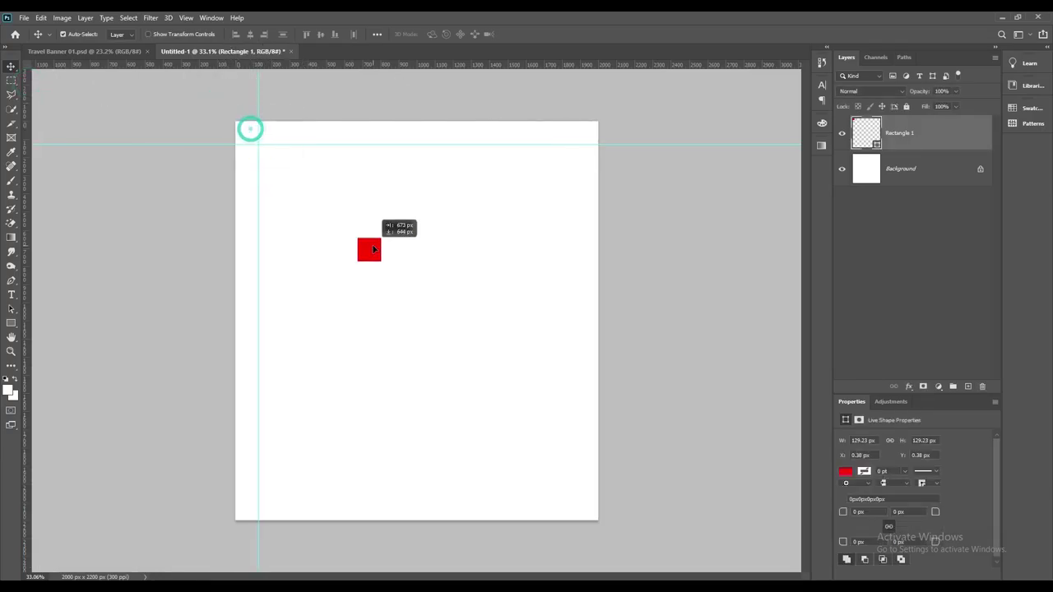
pyautogui.keyDown('shift'); pyautogui.click(896, 173); pyautogui.keyUp('shift')
pyautogui.click(250, 34)
pyautogui.click(334, 33)
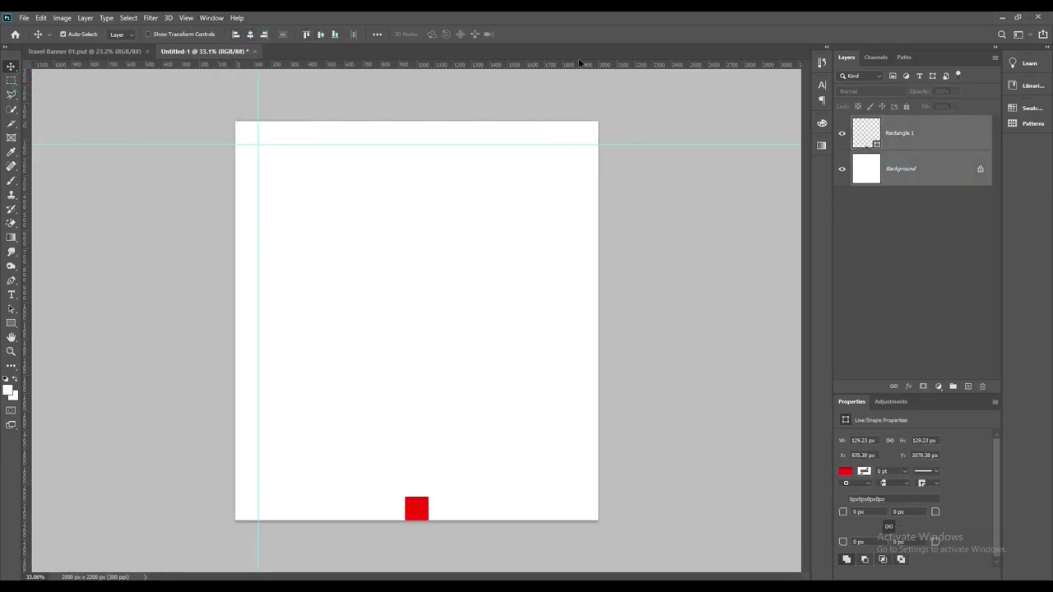
pyautogui.moveTo(572, 70); pyautogui.dragTo(617, 499)
# Step: Align the square to the right edge and add right-side margin guides
pyautogui.click(439, 359)
pyautogui.scroll(-1, 439, 359)
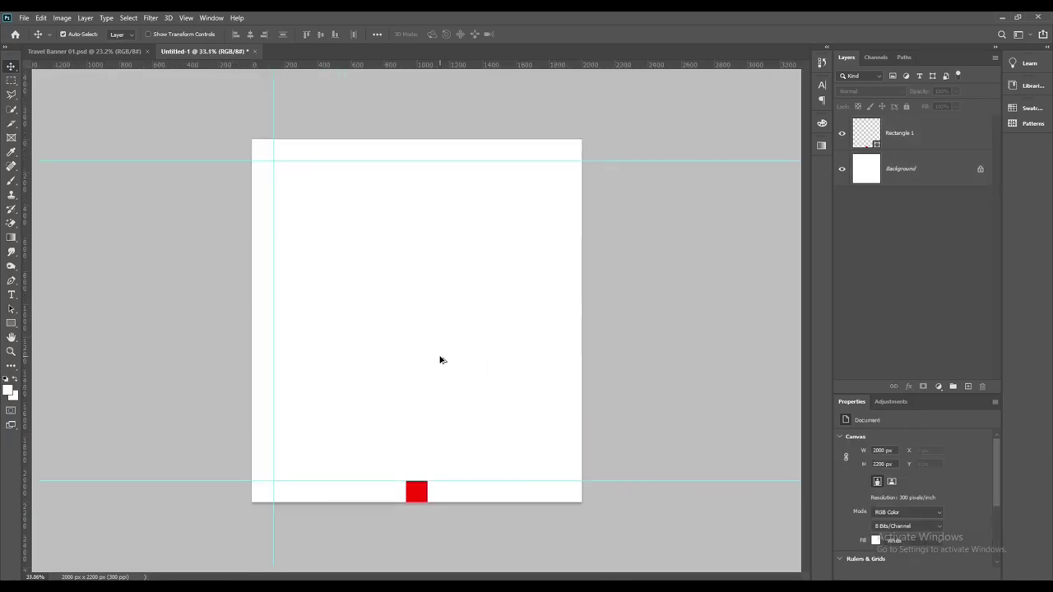
pyautogui.keyDown('shift'); pyautogui.click(902, 171); pyautogui.keyUp('shift')
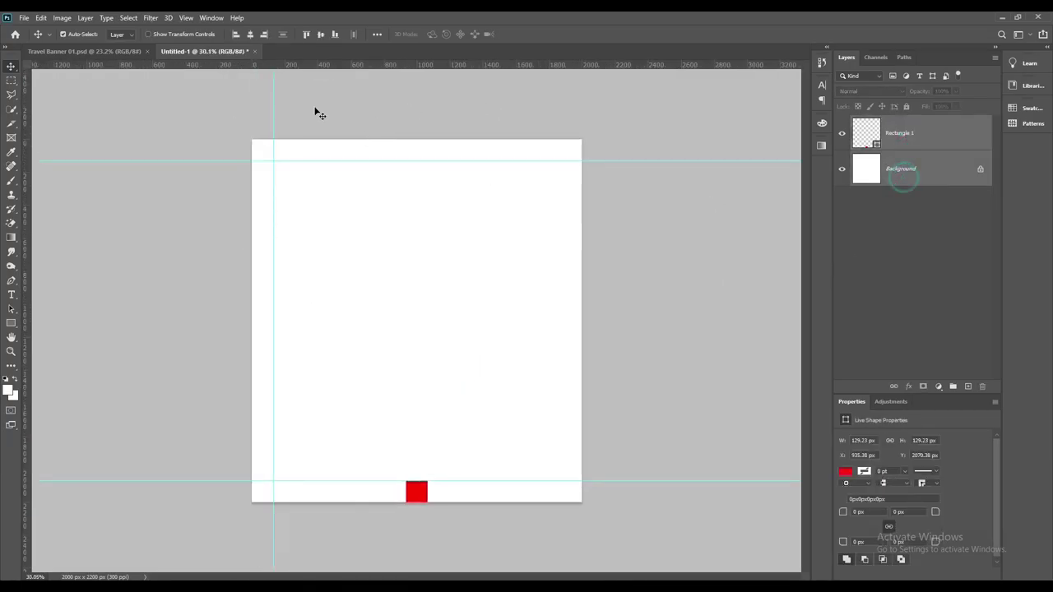
pyautogui.click(264, 33)
pyautogui.moveTo(25, 106); pyautogui.dragTo(559, 202)
pyautogui.moveTo(24, 99); pyautogui.dragTo(581, 198)
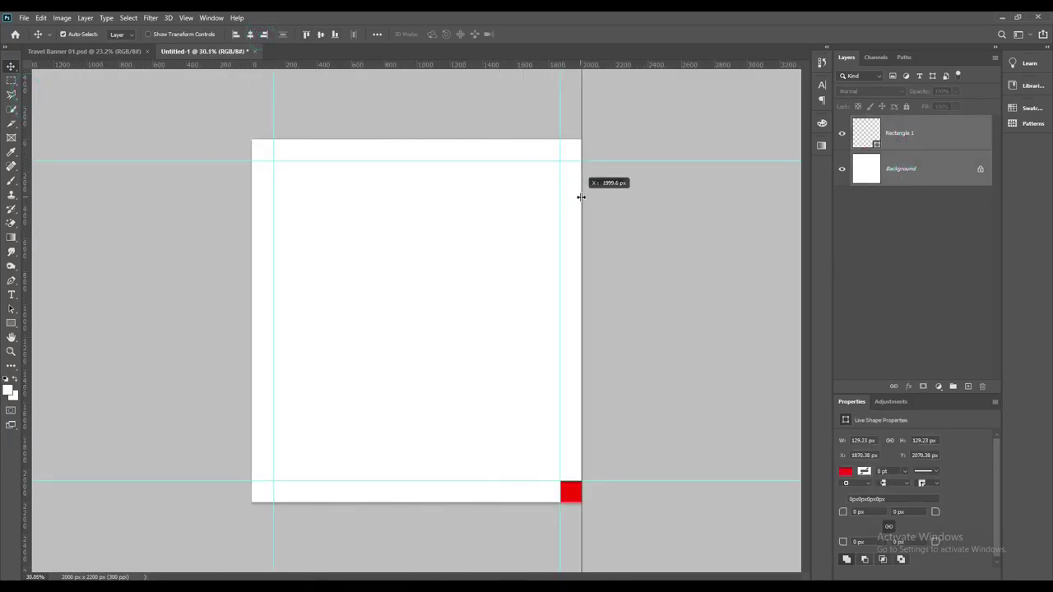
# Step: Delete the red helper square
pyautogui.moveTo(571, 491); pyautogui.dragTo(415, 327)
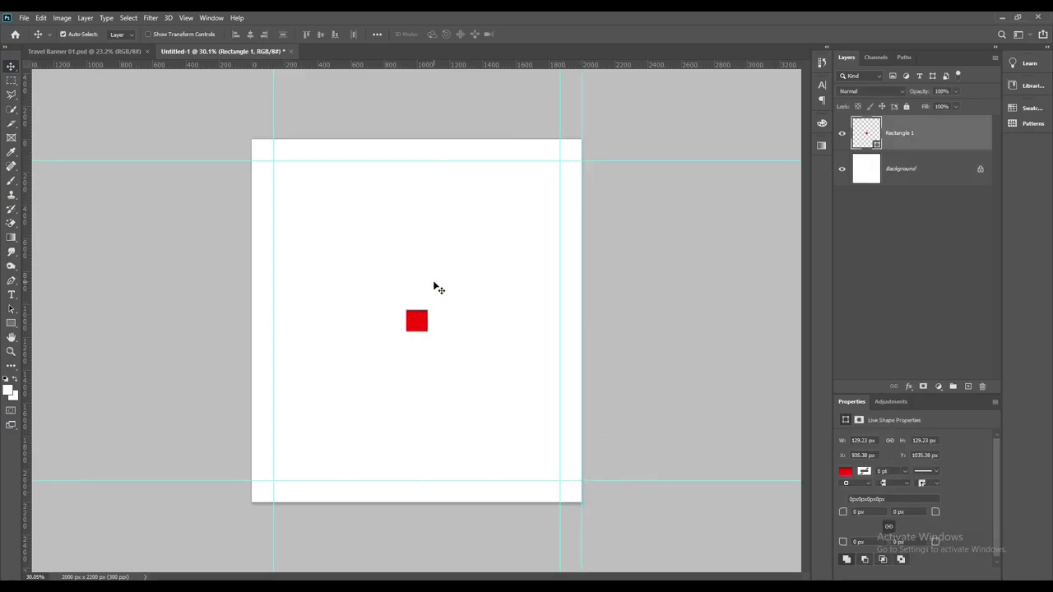
pyautogui.press('Delete')
pyautogui.scroll(1, 418, 324)
# Step: Back in Travel Banner, select Layer 2 inside the BG Picture & Colour group
pyautogui.hotkey('ctrl', 'Tab')
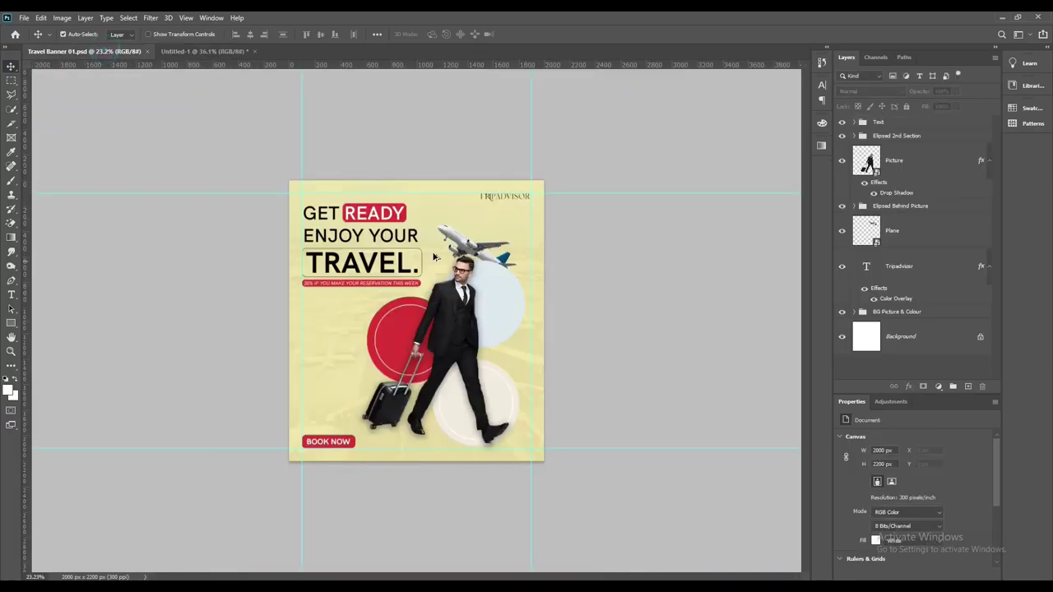
pyautogui.scroll(2, 434, 319)
pyautogui.scroll(-3, 434, 319)
pyautogui.scroll(2, 433, 319)
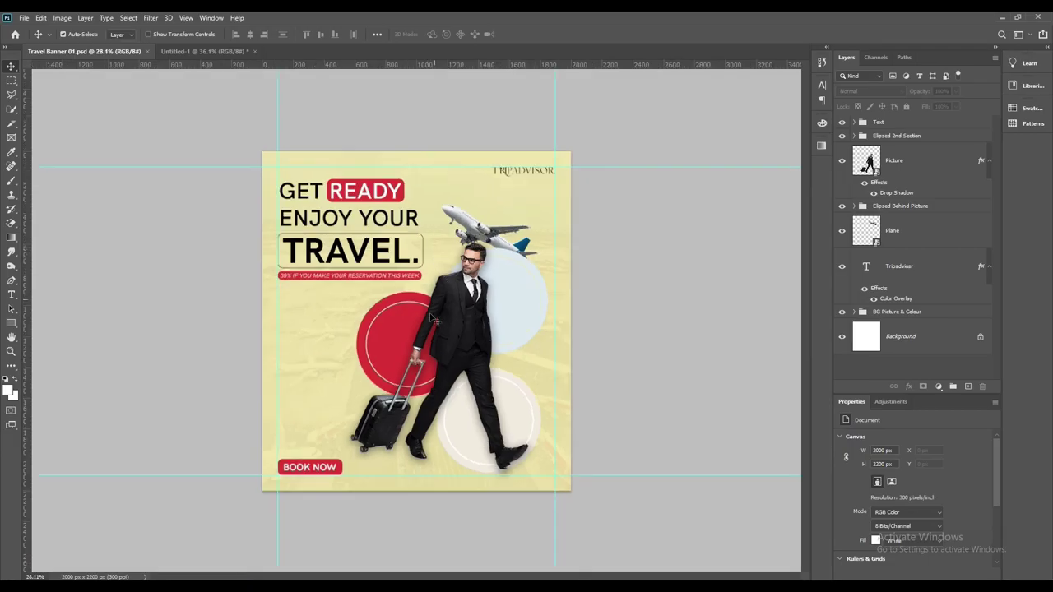
pyautogui.click(331, 327)
pyautogui.click(925, 347)
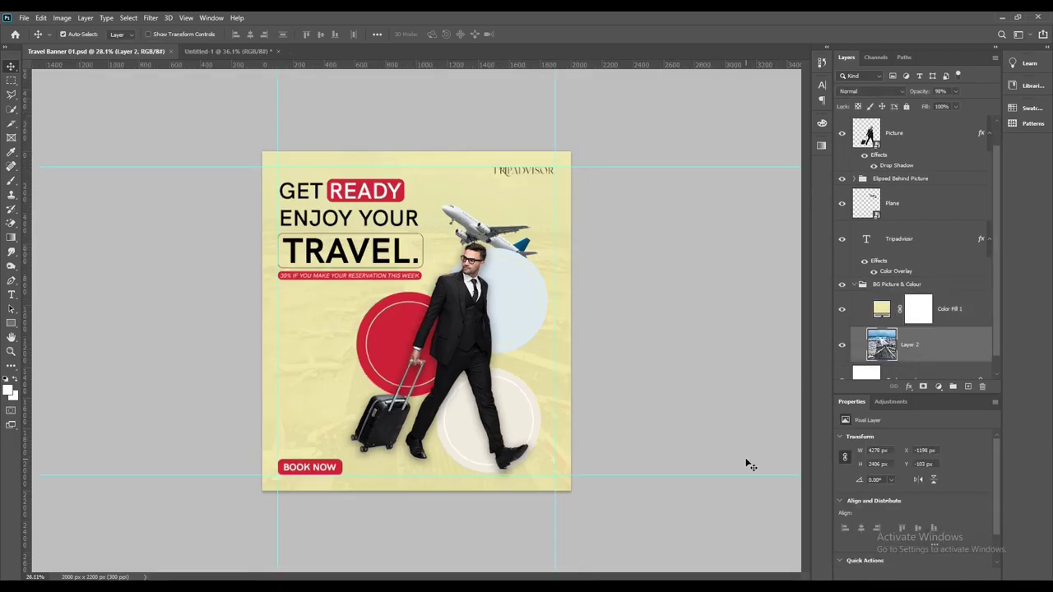
# Step: Search Google for 'airport' in a new Firefox tab
pyautogui.hotkey('alt', 'Tab')
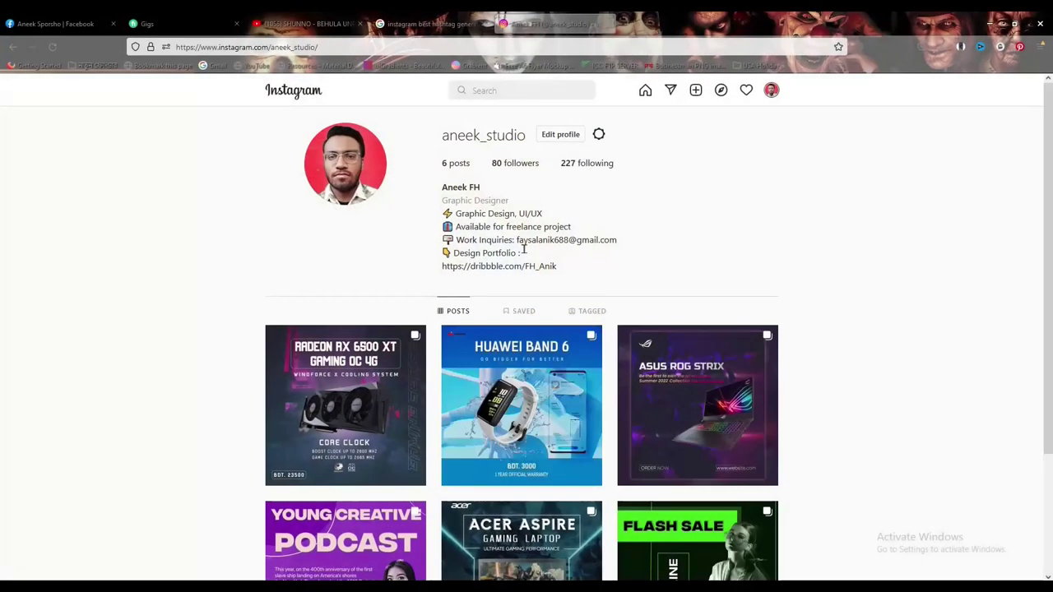
pyautogui.hotkey('ctrl', 't')
pyautogui.click(616, 46)
pyautogui.write('airport')
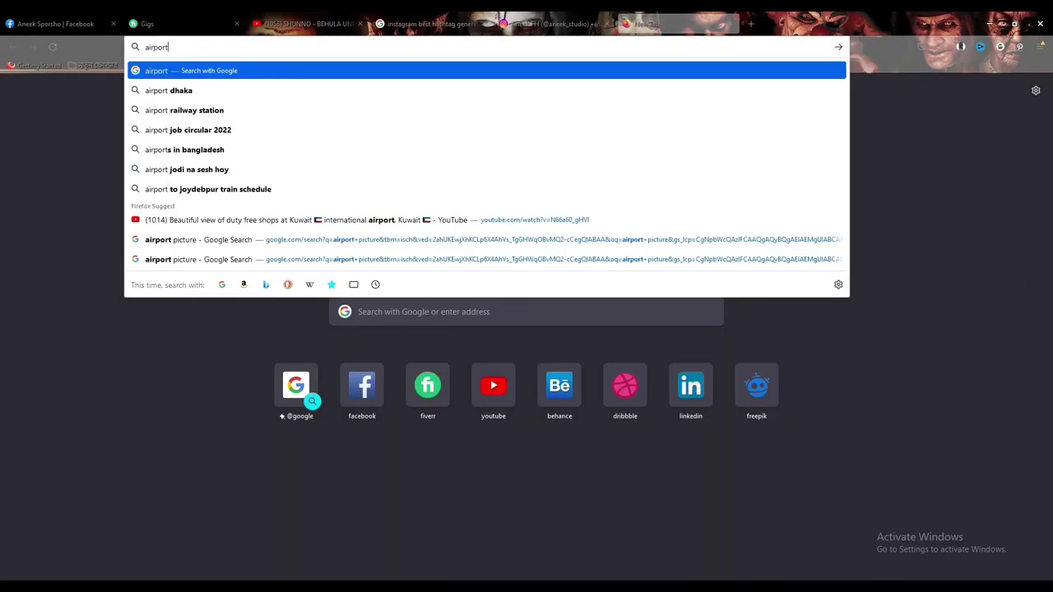
pyautogui.press('Return')
# Step: Switch to Images and preview the lounge photo with a plane outside
pyautogui.click(198, 133)
pyautogui.moveTo(452, 362)
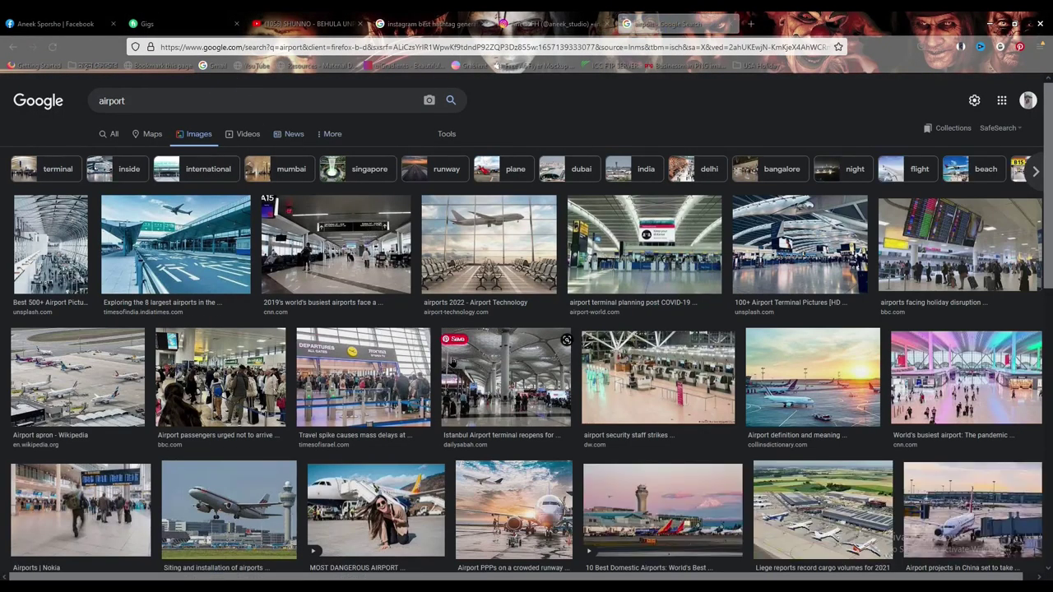
pyautogui.scroll(-5, 497, 359)
pyautogui.scroll(-2, 498, 360)
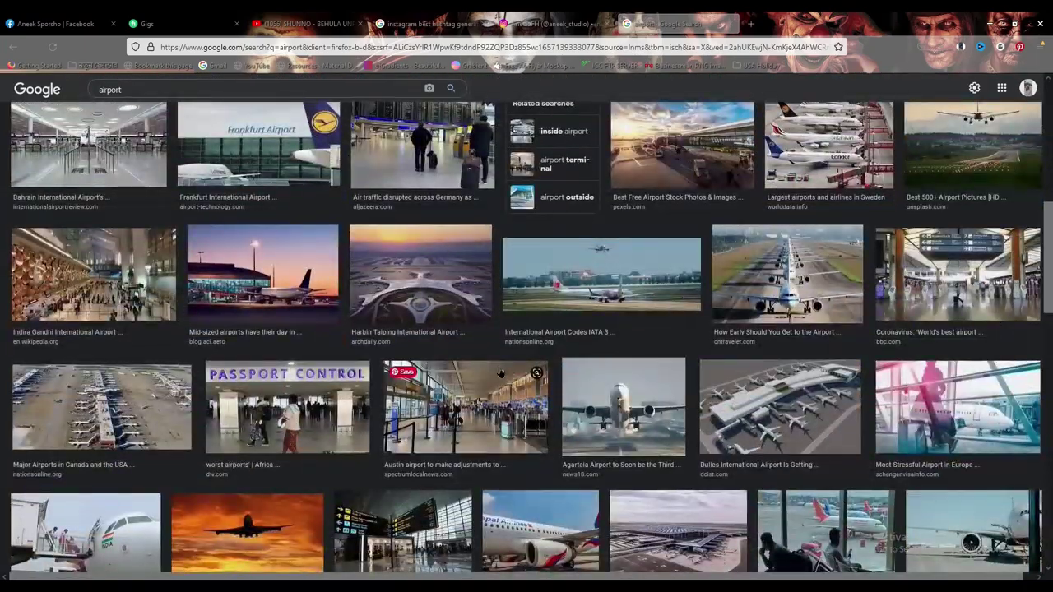
pyautogui.scroll(-3, 505, 364)
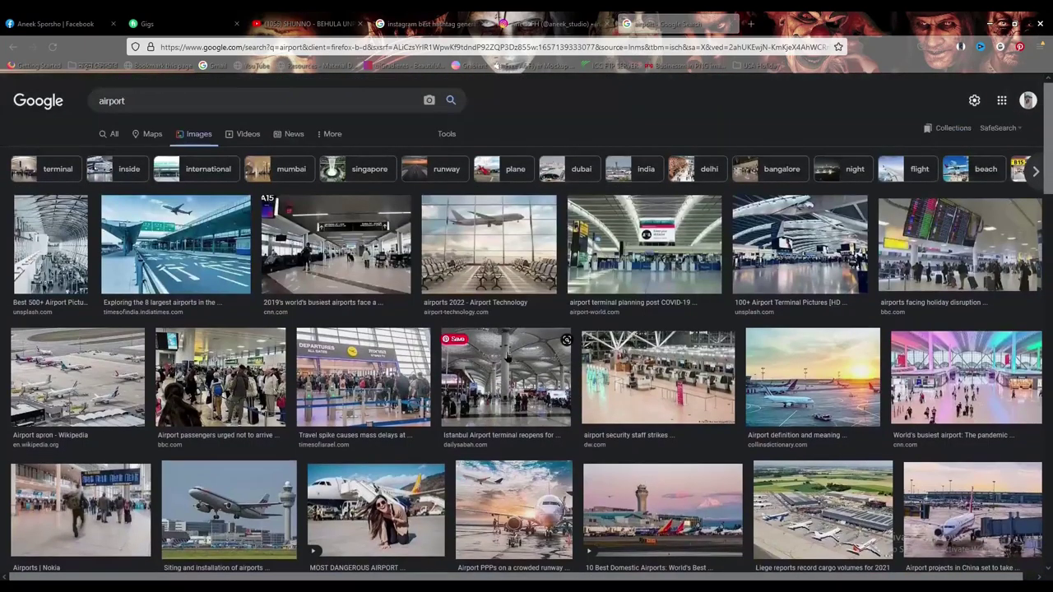
pyautogui.click(494, 237)
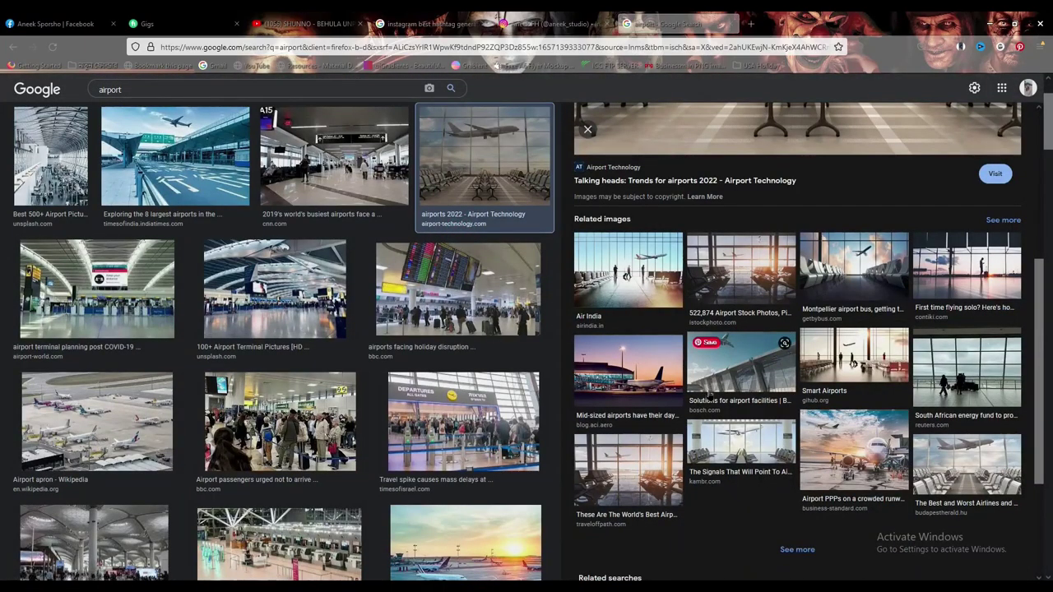
pyautogui.scroll(5, 711, 329)
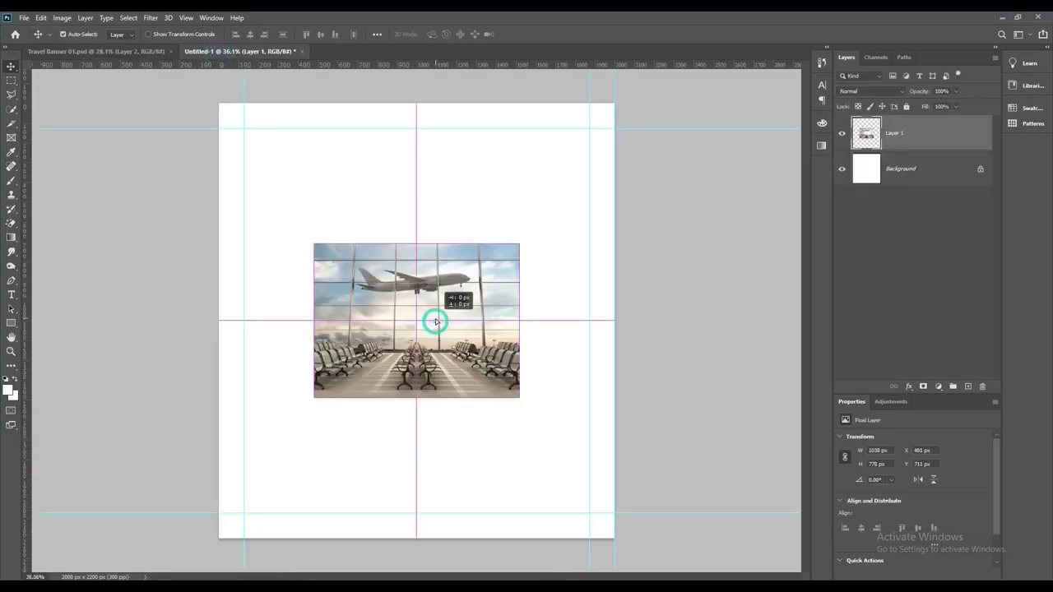
# Step: Scale the pasted airport photo to about 314% so it covers the 2000×2200 canvas
pyautogui.hotkey('ctrl', '-')
pyautogui.hotkey('ctrl', 't')
pyautogui.scroll(3, 469, 328)
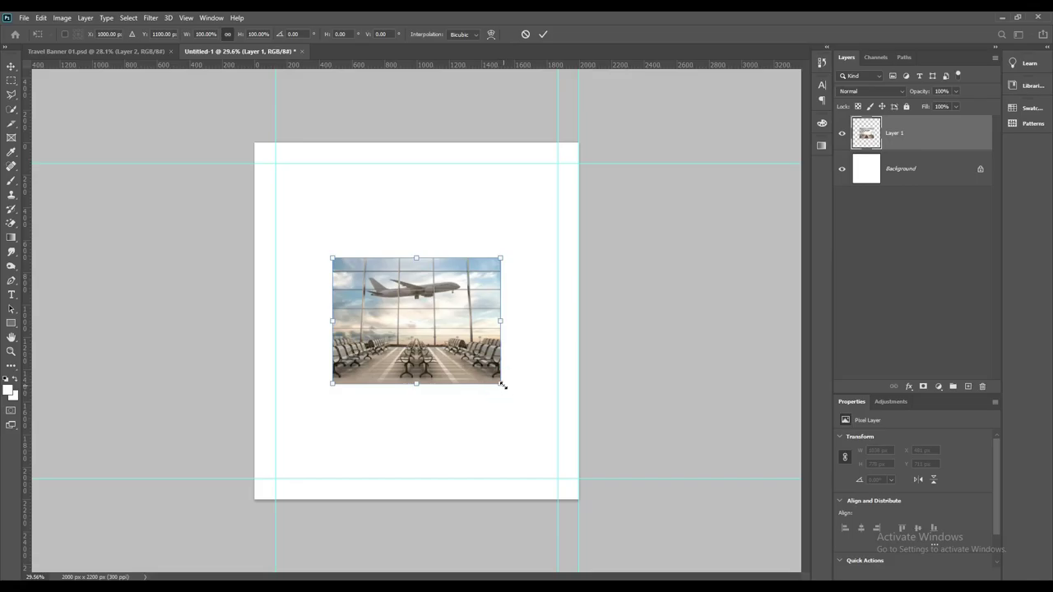
pyautogui.moveTo(504, 386); pyautogui.dragTo(658, 564)
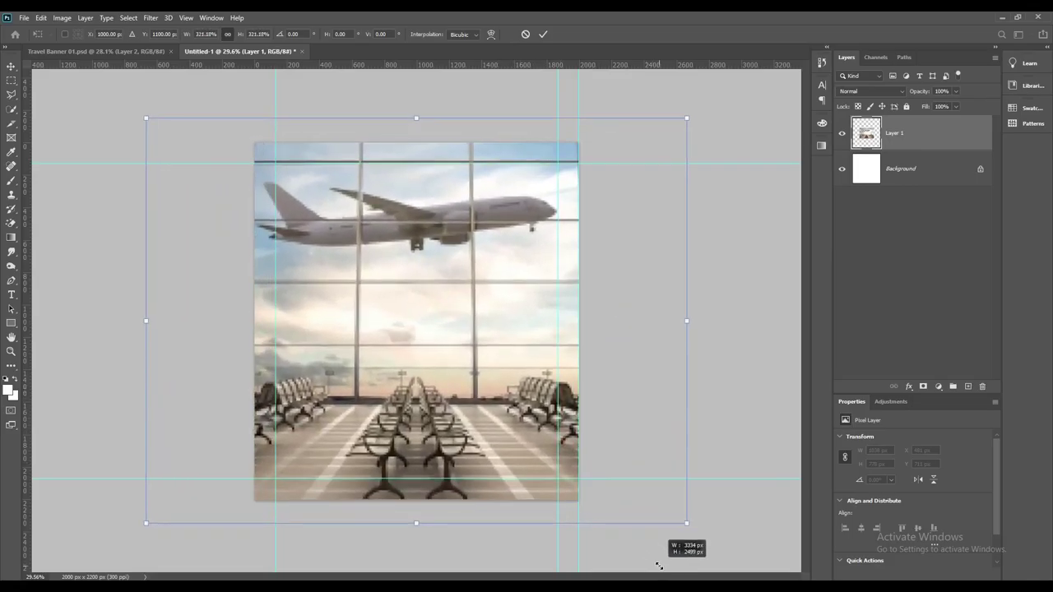
pyautogui.scroll(-5, 571, 383)
pyautogui.moveTo(569, 435); pyautogui.dragTo(568, 435)
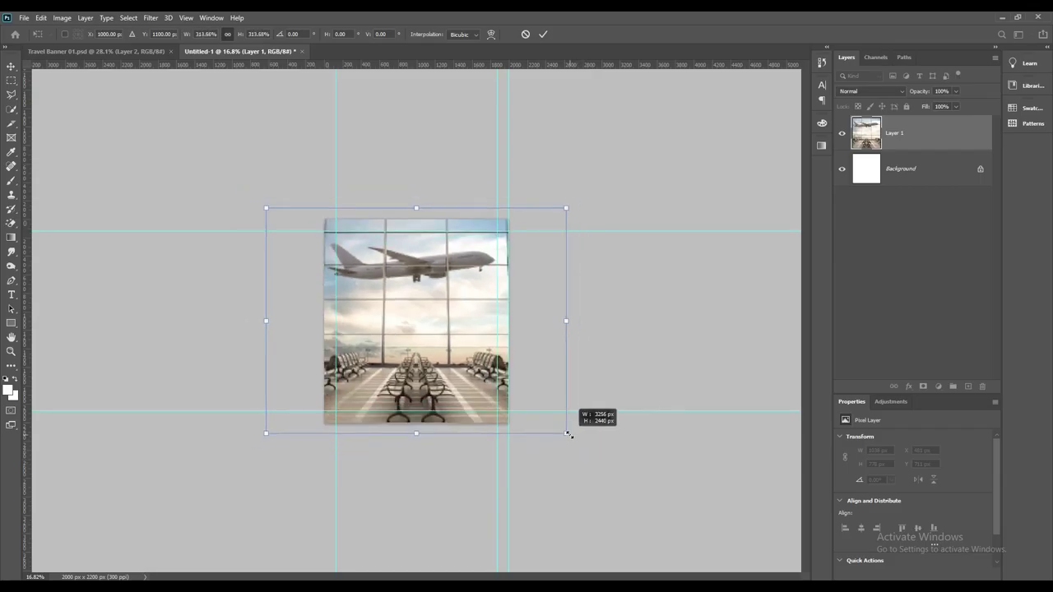
pyautogui.click(543, 35)
pyautogui.scroll(5, 427, 329)
pyautogui.scroll(-1, 649, 238)
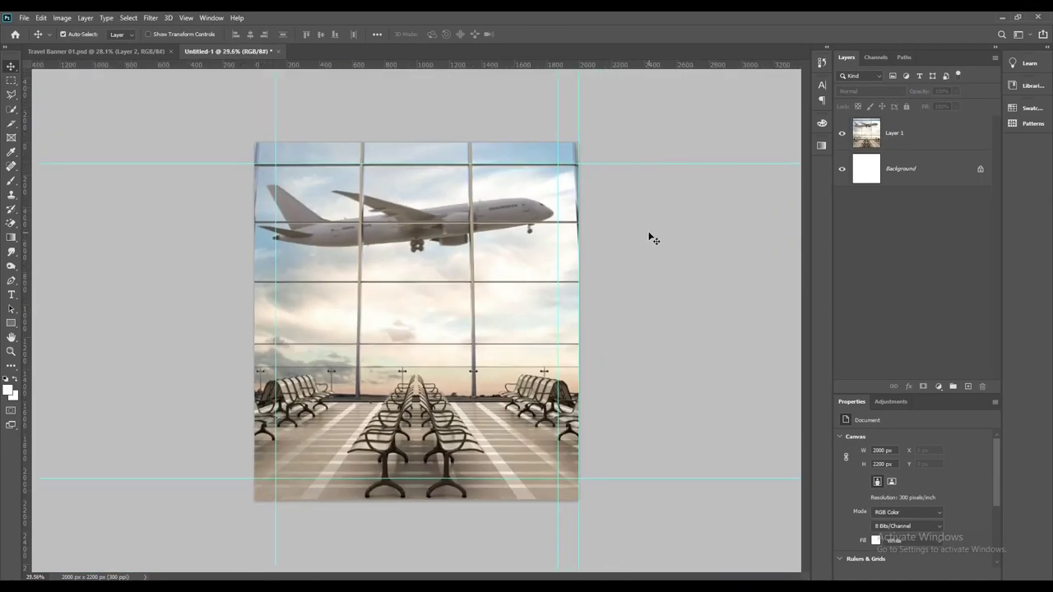
# Step: Check the colour value of the Travel Banner's yellow fill layer
pyautogui.click(132, 55)
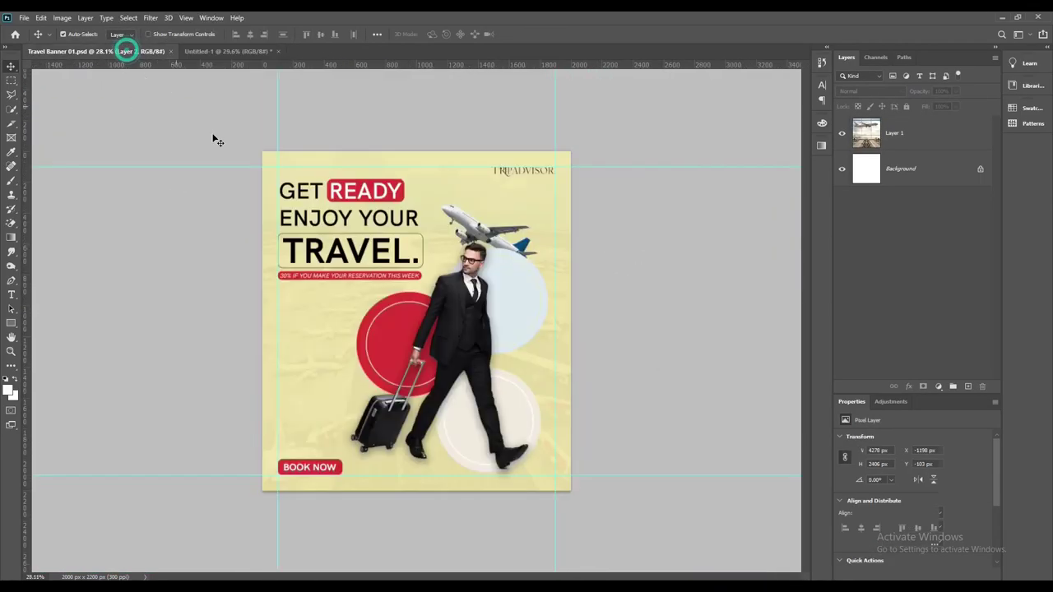
pyautogui.doubleClick(886, 328)
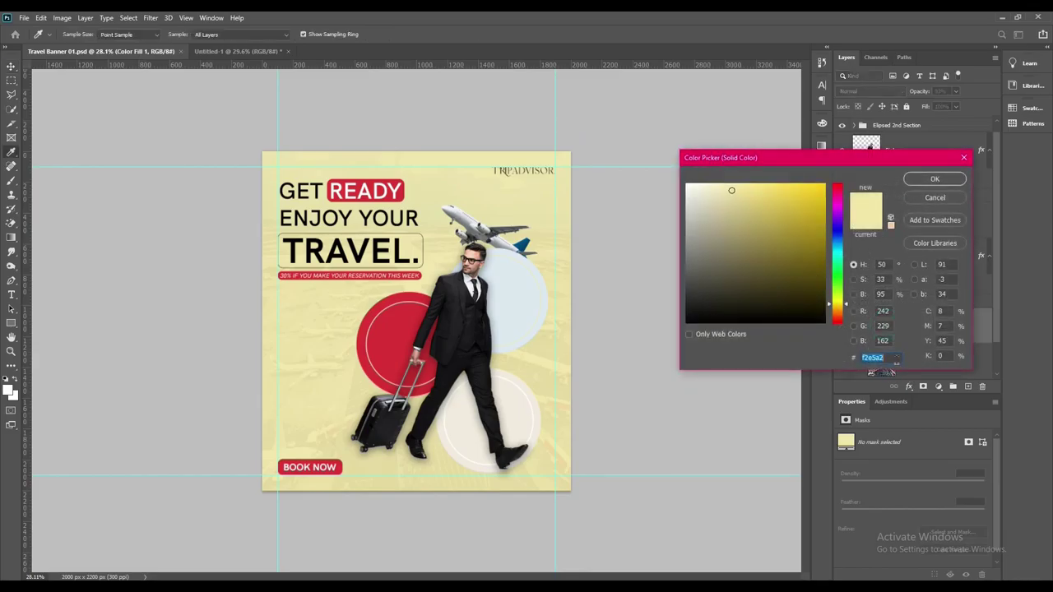
pyautogui.press('Return')
# Step: Add a pale yellow #f2e5a2 Solid Color fill layer over the airport photo in Untitled-1
pyautogui.click(238, 51)
pyautogui.click(937, 385)
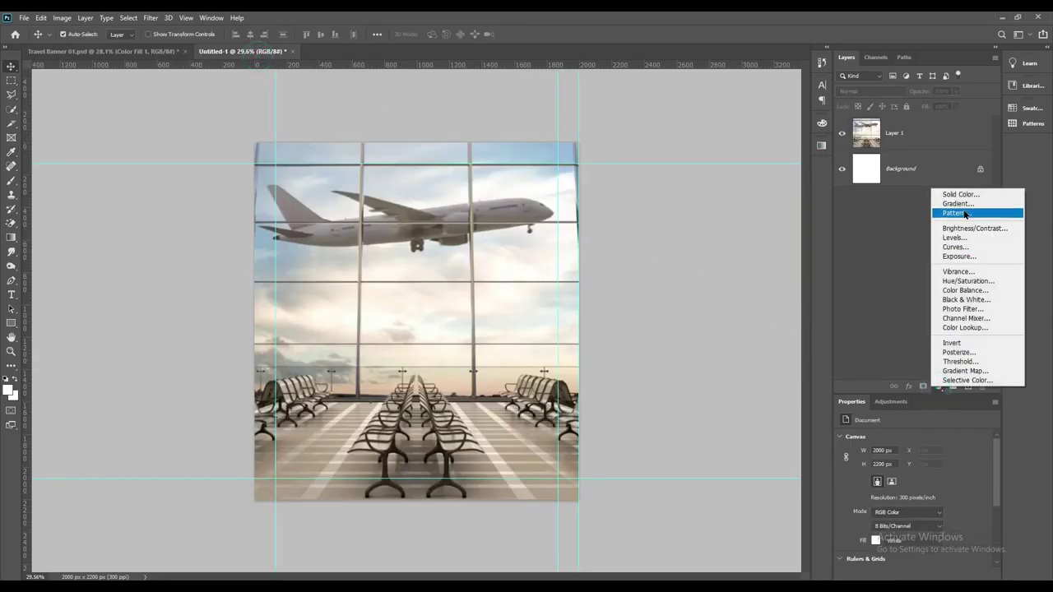
pyautogui.click(959, 194)
pyautogui.write('f2e5a2')
pyautogui.press('Return')
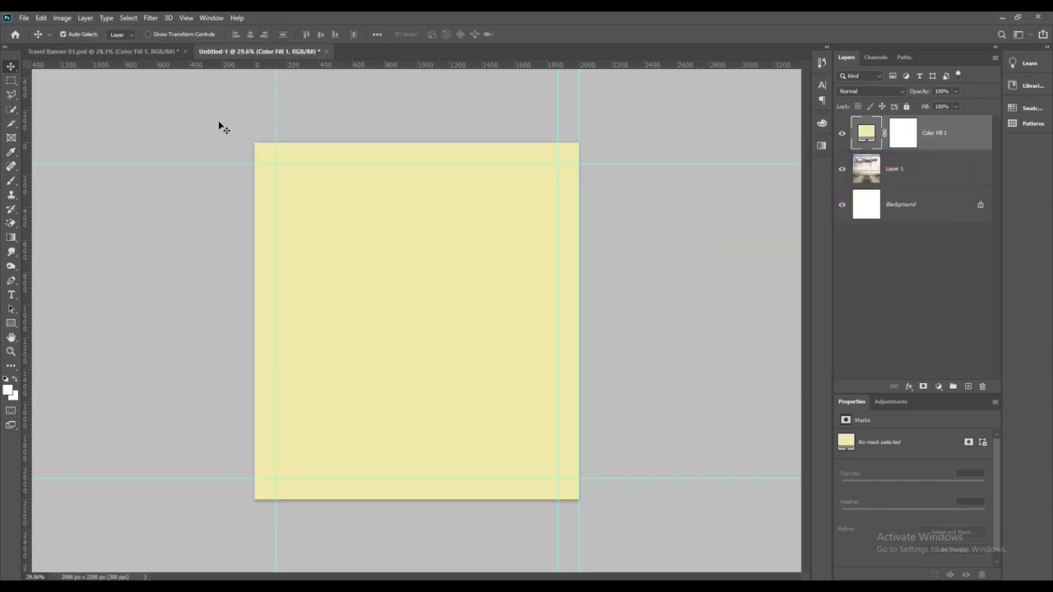
# Step: Set the yellow fill layer's opacity to 90%
pyautogui.hotkey('ctrl', 'Tab')
pyautogui.hotkey('ctrl', 'Tab')
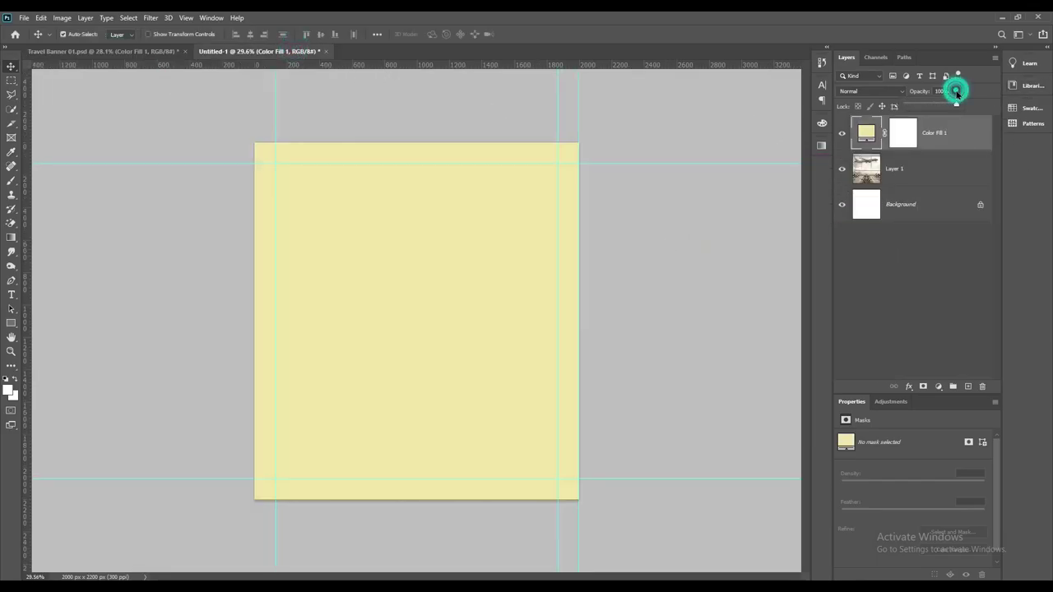
pyautogui.write('90')
pyautogui.click(749, 266)
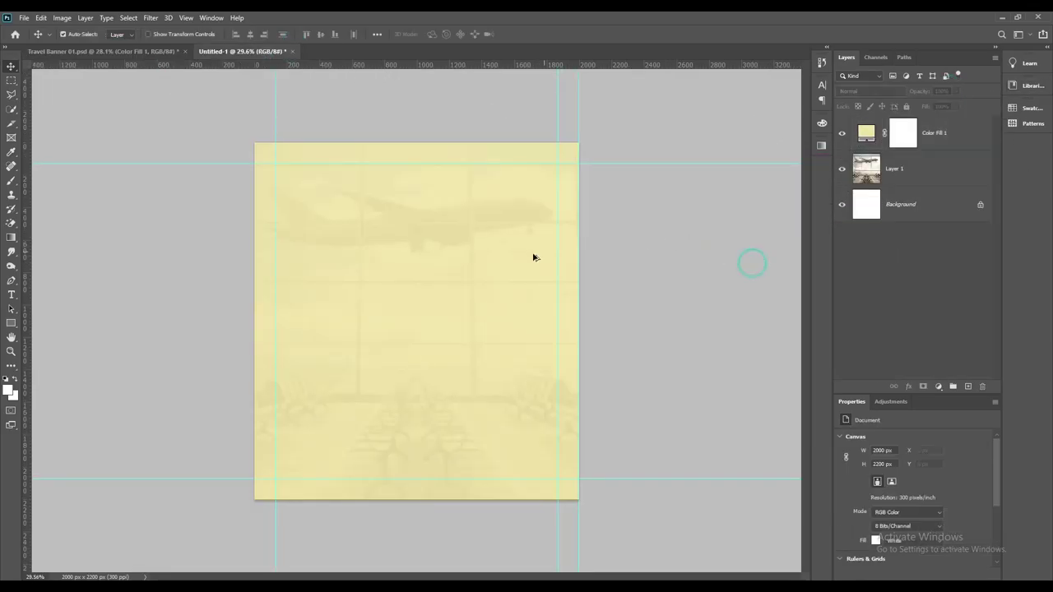
pyautogui.scroll(-2, 432, 327)
pyautogui.scroll(3, 430, 327)
pyautogui.scroll(-3, 415, 362)
pyautogui.scroll(2, 414, 367)
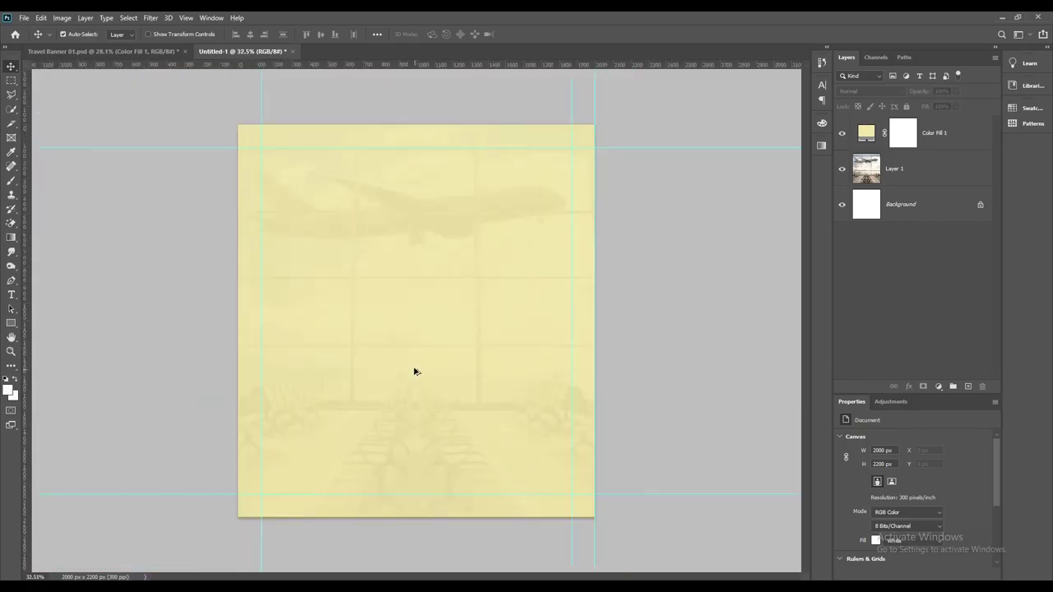
pyautogui.click(153, 51)
# Step: Toggle the Travel Banner's Color Fill 1 off and on to compare the photo
pyautogui.scroll(-1, 913, 287)
pyautogui.click(921, 335)
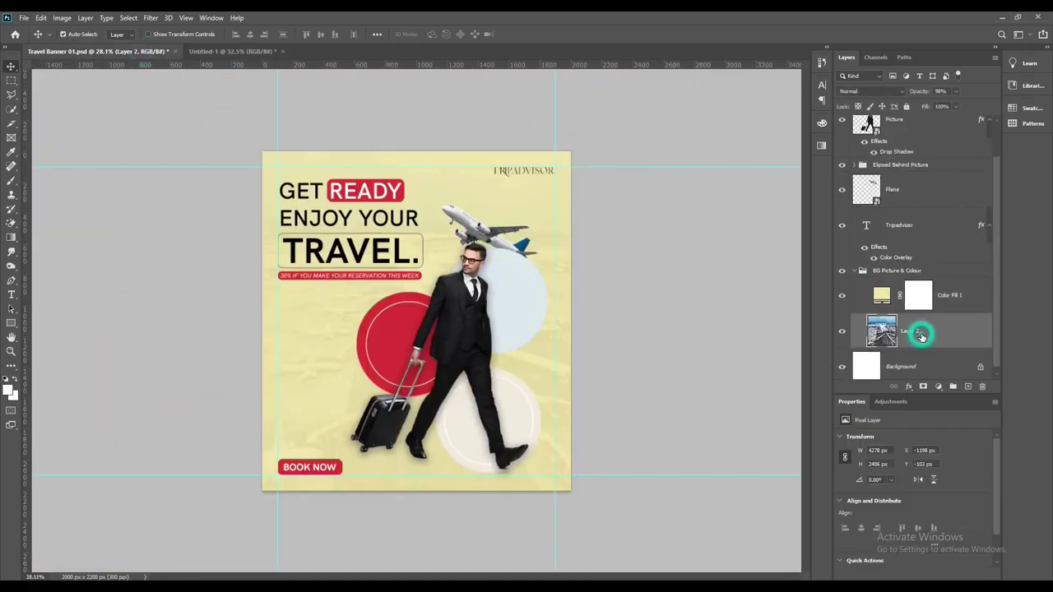
pyautogui.click(841, 296)
pyautogui.scroll(3, 401, 333)
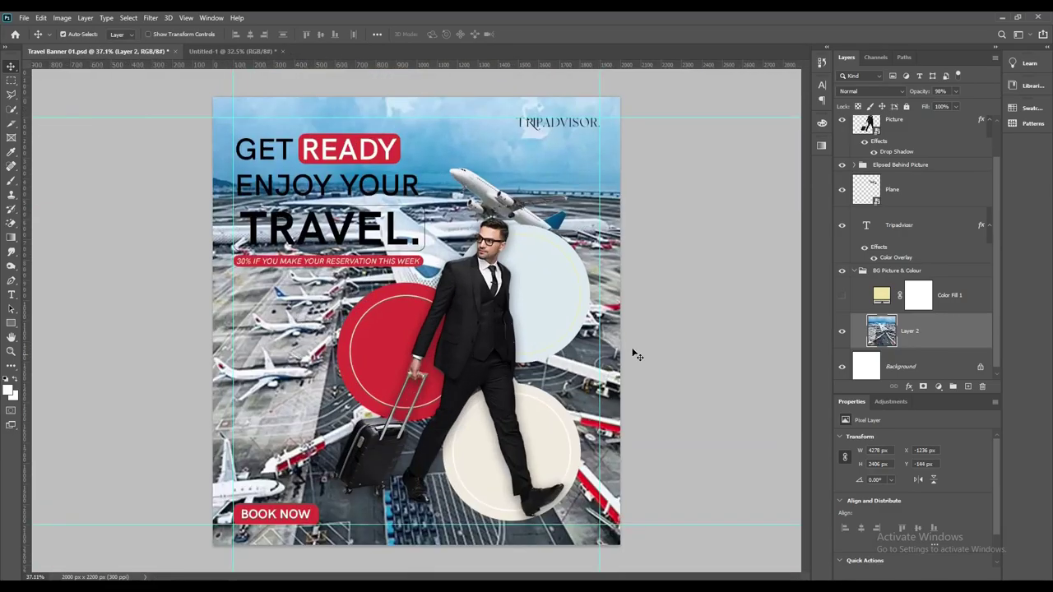
pyautogui.click(842, 294)
# Step: Lower Untitled-1's Color Fill 1 opacity to 82%
pyautogui.click(233, 51)
pyautogui.scroll(-2, 414, 313)
pyautogui.scroll(1, 419, 326)
pyautogui.click(946, 138)
pyautogui.click(955, 92)
pyautogui.moveTo(958, 104)
pyautogui.mouseDown()
pyautogui.moveTo(935, 102)
pyautogui.moveTo(951, 108)
pyautogui.mouseUp()
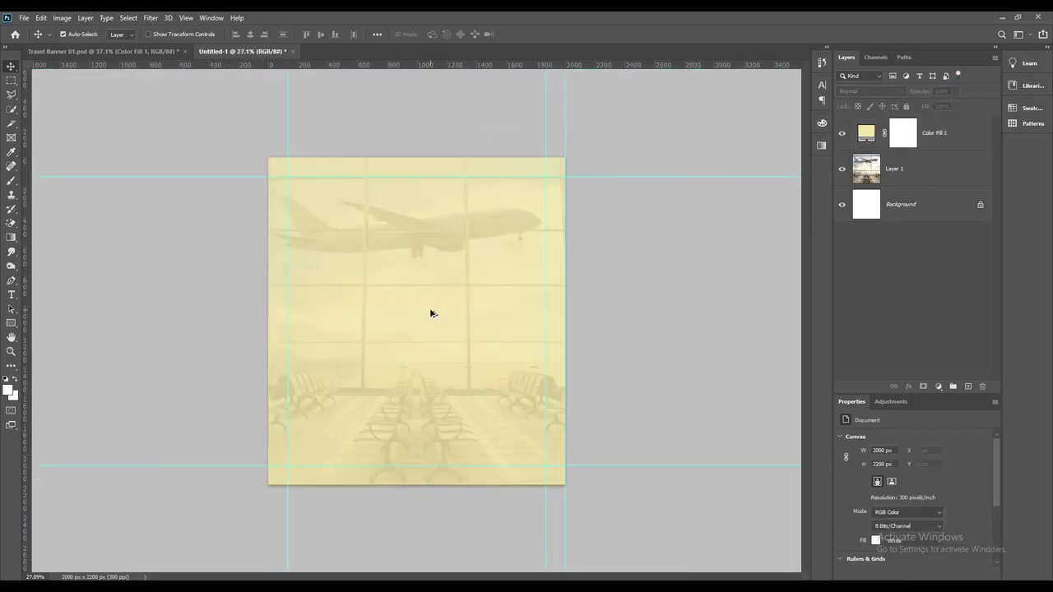
pyautogui.scroll(1, 430, 310)
pyautogui.click(103, 51)
pyautogui.click(473, 318)
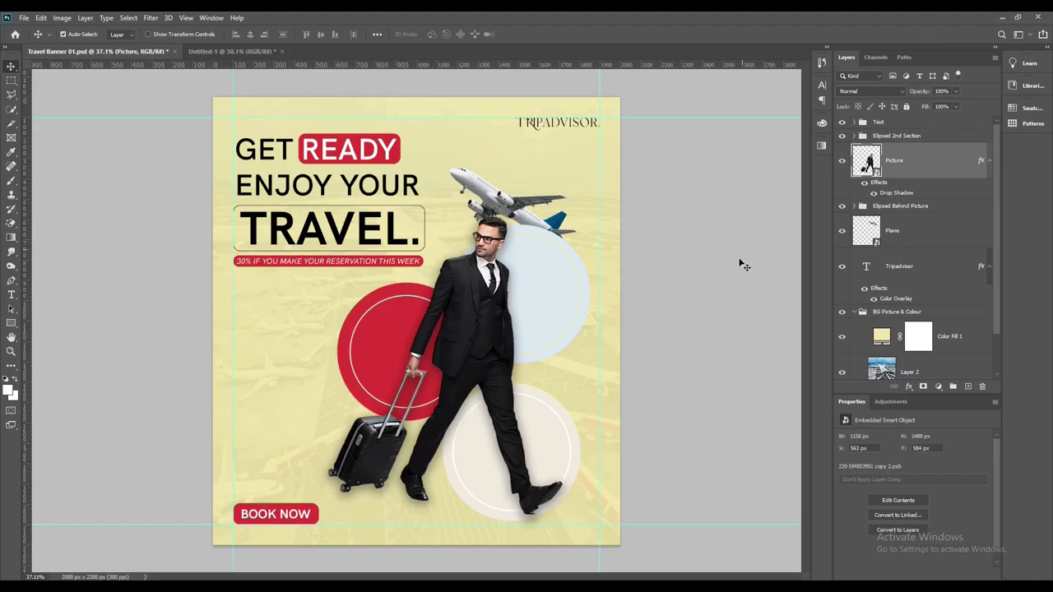
# Step: Toggle the businessman's drop shadow on and off to compare
pyautogui.click(863, 183)
pyautogui.click(863, 185)
pyautogui.click(863, 185)
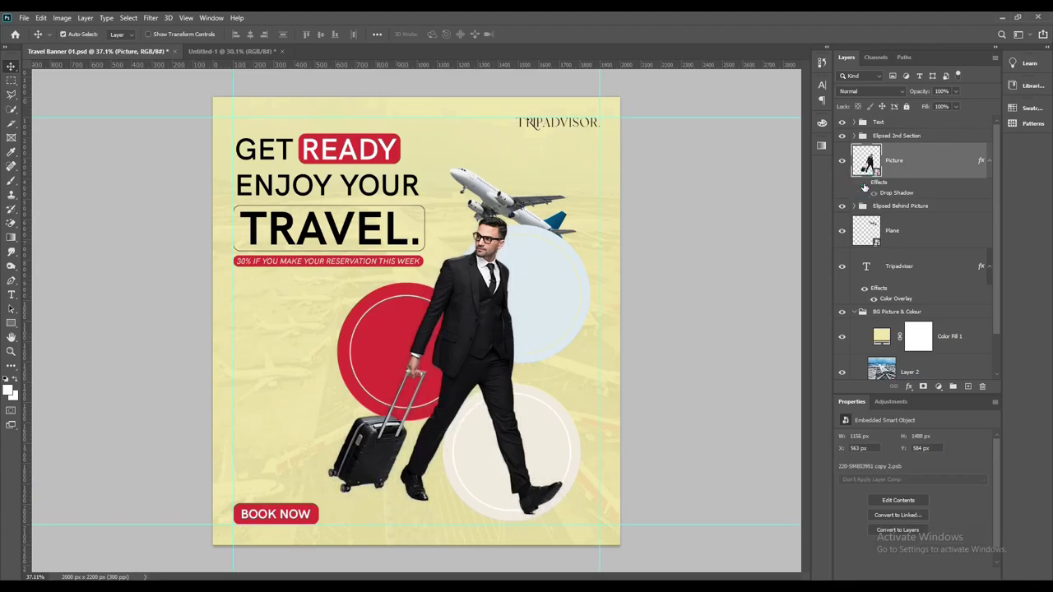
pyautogui.click(862, 185)
pyautogui.click(863, 185)
pyautogui.click(863, 185)
pyautogui.click(864, 185)
pyautogui.click(863, 185)
pyautogui.click(863, 185)
pyautogui.click(862, 185)
pyautogui.click(863, 185)
pyautogui.click(863, 185)
# Step: Move the businessman Picture layer into Untitled-1, position him, then hide his shadow and layer
pyautogui.moveTo(480, 314)
pyautogui.mouseDown()
pyautogui.moveTo(478, 290)
pyautogui.moveTo(438, 326)
pyautogui.mouseUp()
pyautogui.moveTo(467, 265); pyautogui.dragTo(477, 299)
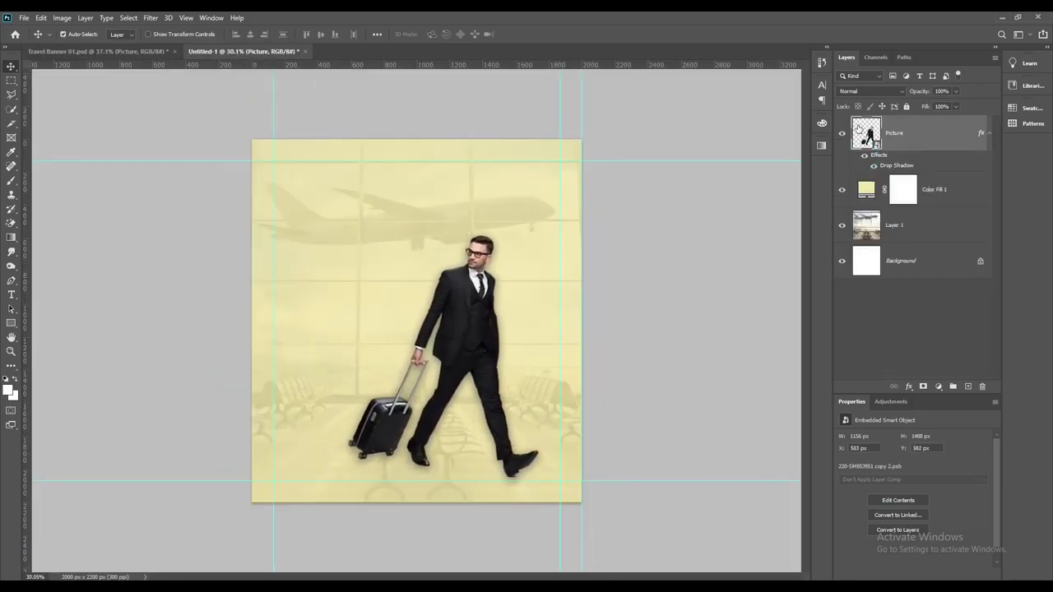
pyautogui.click(864, 159)
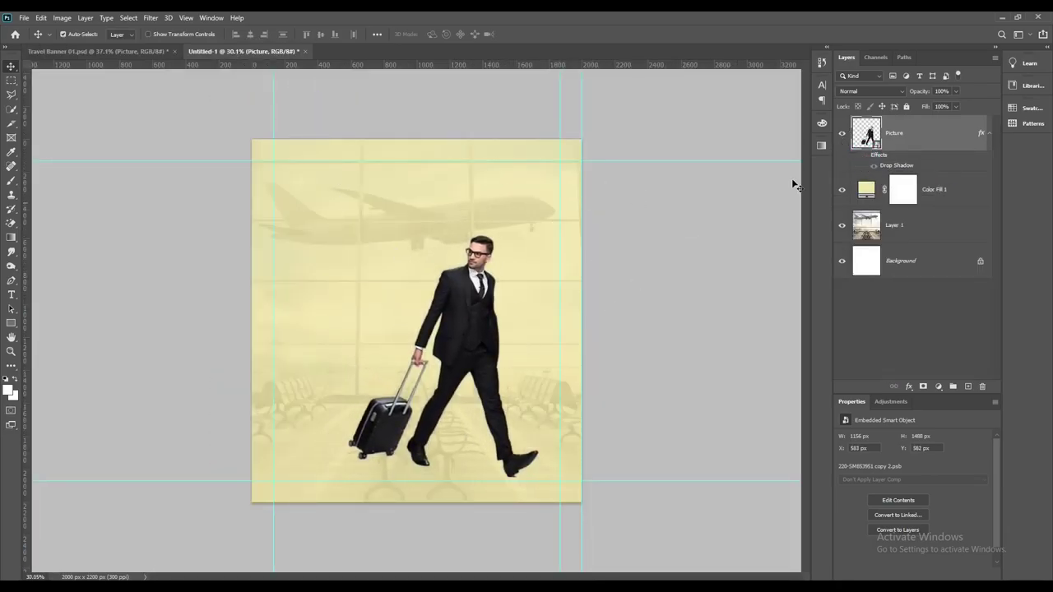
pyautogui.click(841, 132)
pyautogui.click(98, 51)
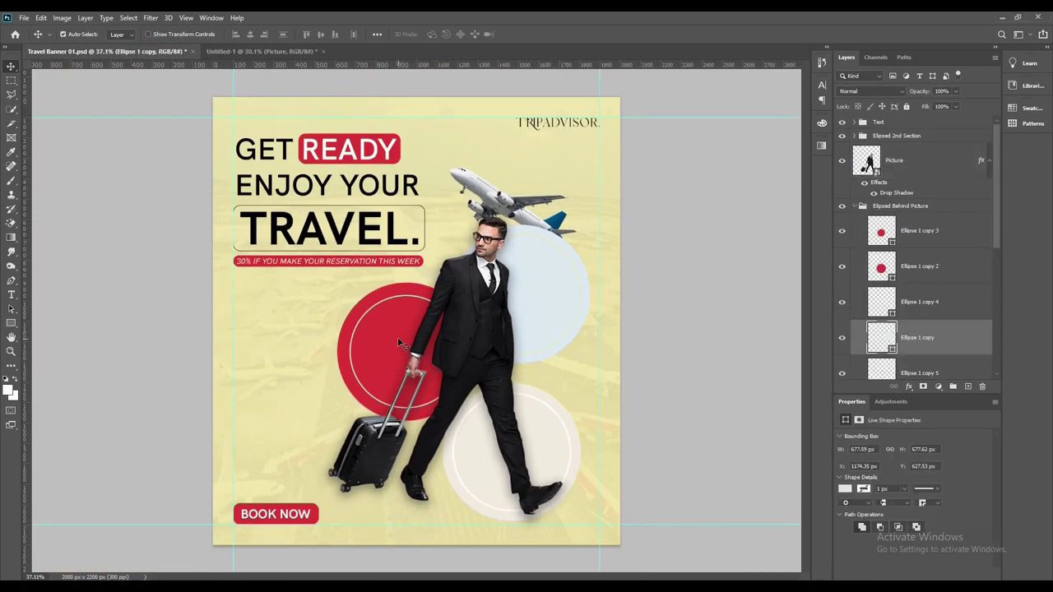
# Step: Draw a light-blue circle with the Ellipse Tool over the reference banner's lower circle
pyautogui.hotkey('ctrl', 'Tab')
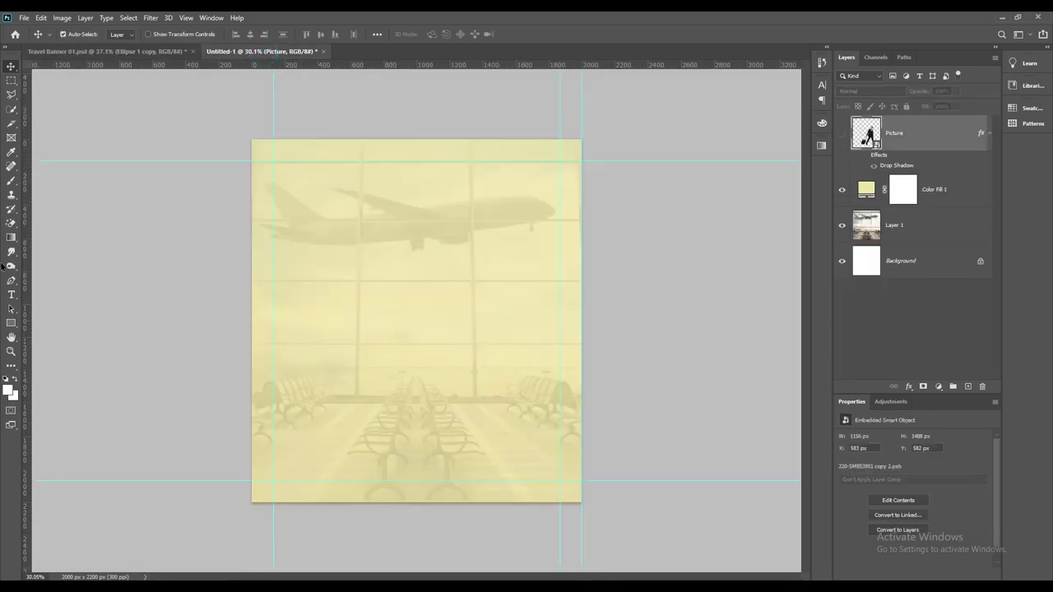
pyautogui.rightClick(12, 322)
pyautogui.click(86, 348)
pyautogui.hotkey('ctrl', 'Tab')
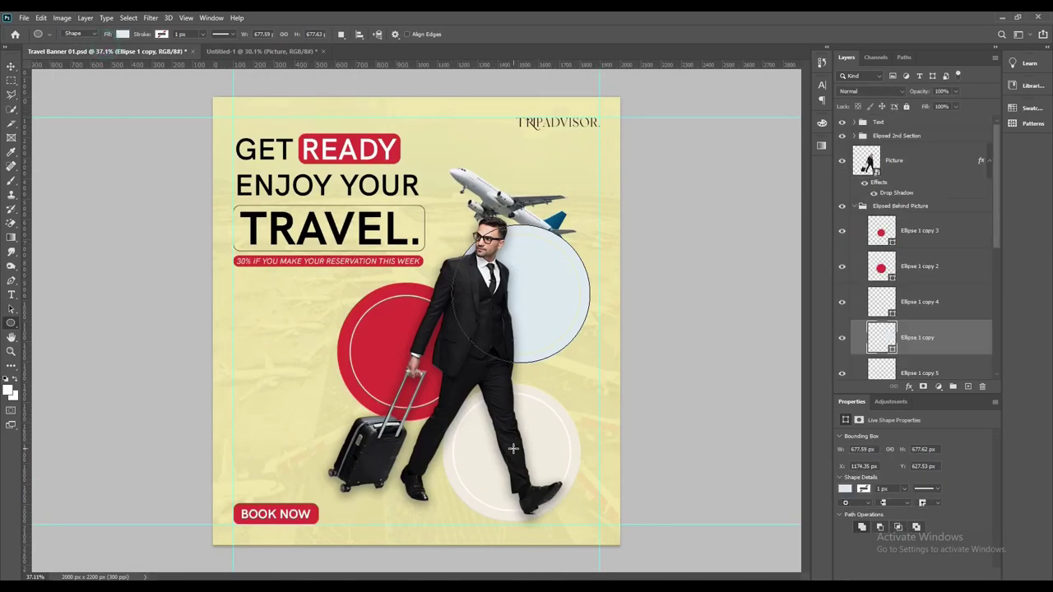
pyautogui.moveTo(512, 449); pyautogui.dragTo(580, 517)
# Step: Resize the circle to fit, then place it in Untitled-1 with a copy above it
pyautogui.press('v')
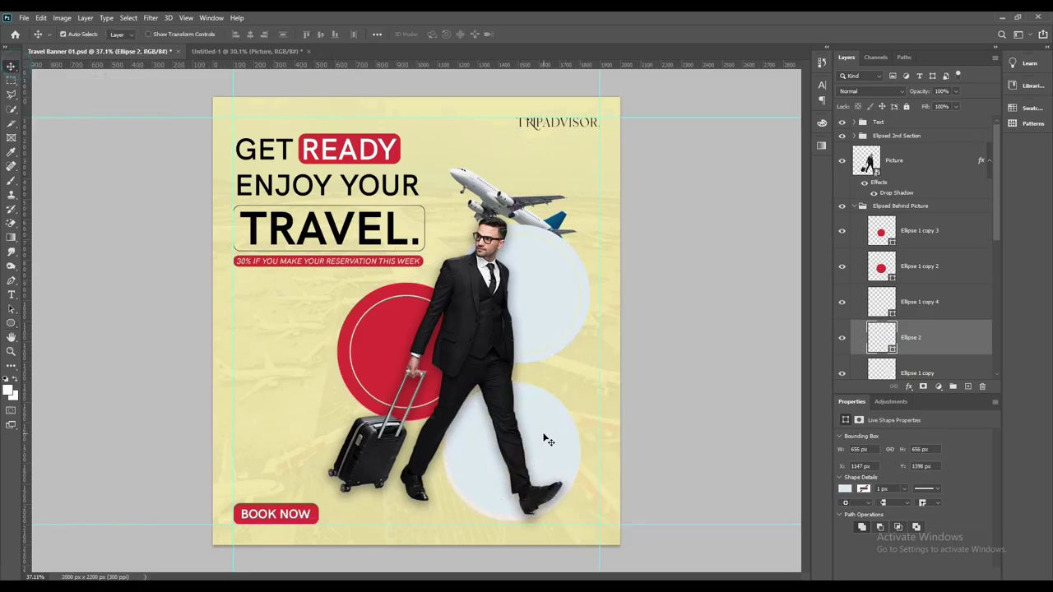
pyautogui.hotkey('ctrl', 't')
pyautogui.moveTo(581, 513); pyautogui.dragTo(583, 520)
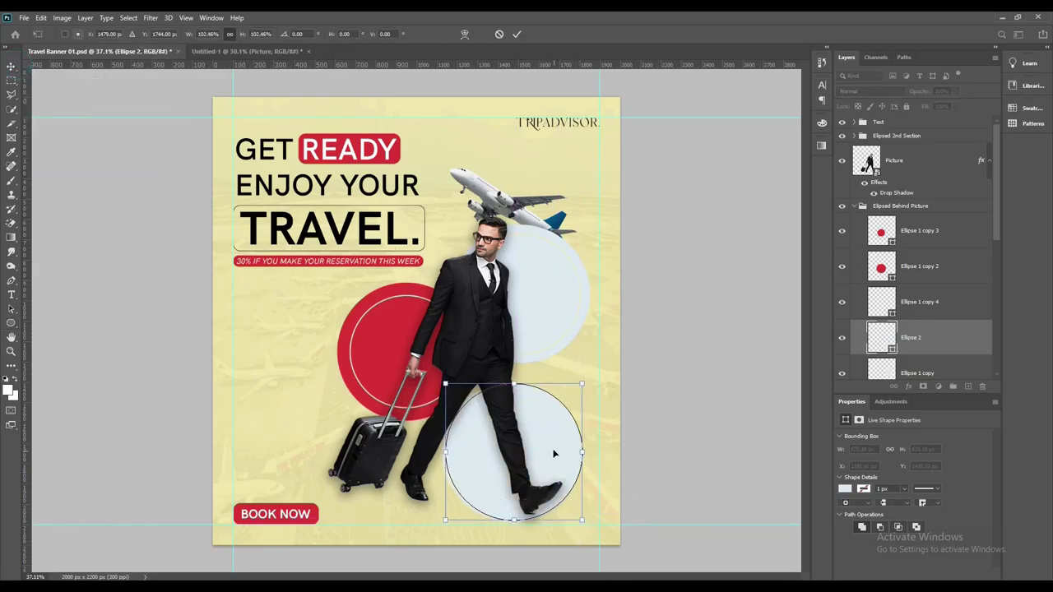
pyautogui.click(517, 33)
pyautogui.click(192, 51)
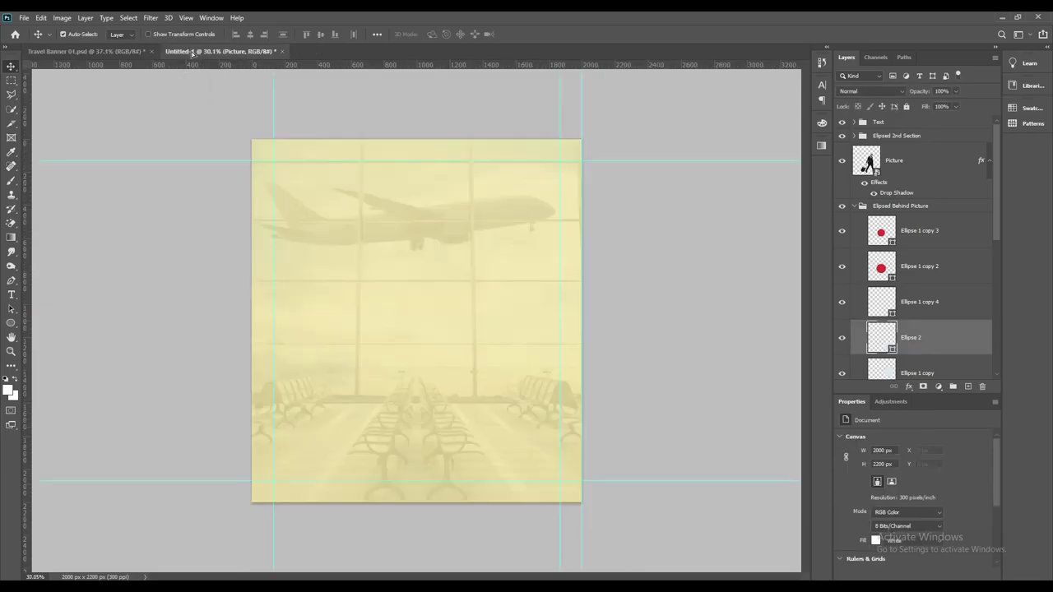
pyautogui.moveTo(192, 51)
pyautogui.mouseDown()
pyautogui.moveTo(485, 402)
pyautogui.moveTo(481, 286)
pyautogui.moveTo(568, 319)
pyautogui.moveTo(576, 450)
pyautogui.mouseUp()
# Step: Colour the upper circle cream #f2ebdf, copied from the reference banner's circle
pyautogui.click(898, 332)
pyautogui.doubleClick(883, 349)
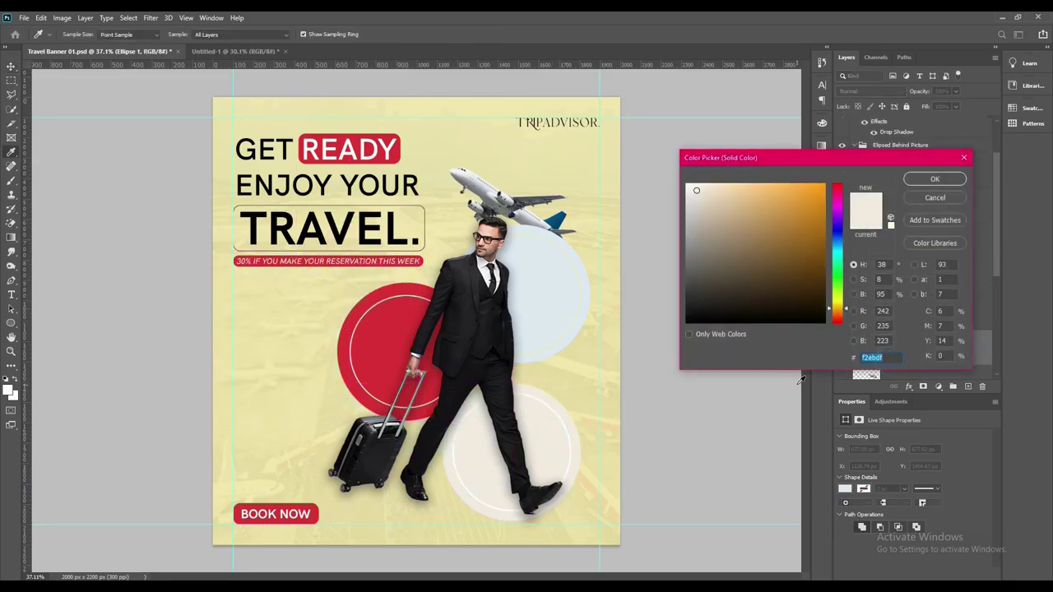
pyautogui.click(932, 179)
pyautogui.hotkey('ctrl', 'Tab')
pyautogui.click(484, 256)
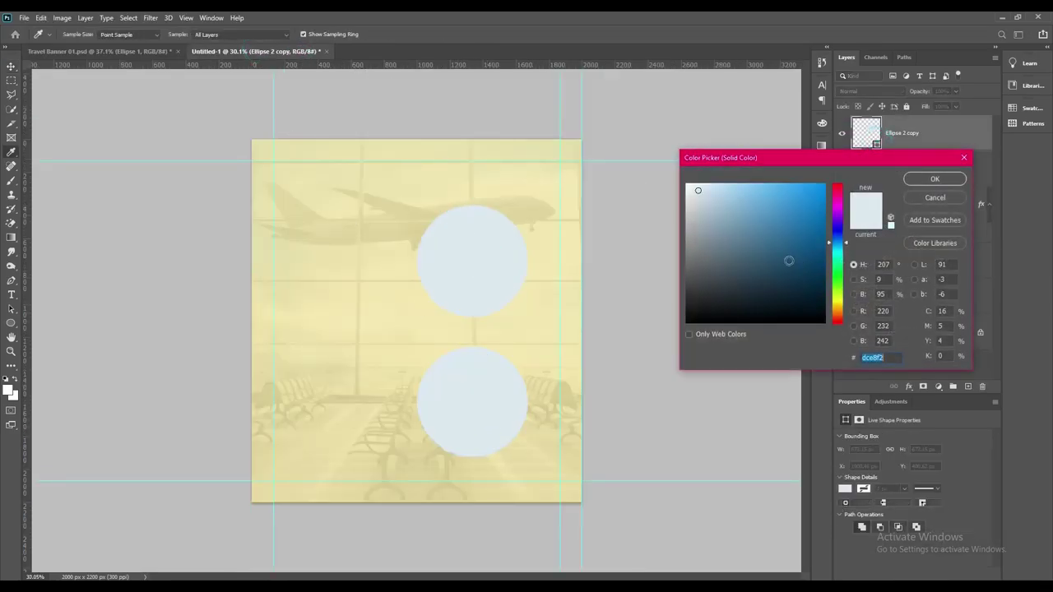
pyautogui.click(923, 180)
# Step: Rename the layers 1st Ellipse, 2nd Ellipse and BG, and drag a circle copy left
pyautogui.doubleClick(898, 167)
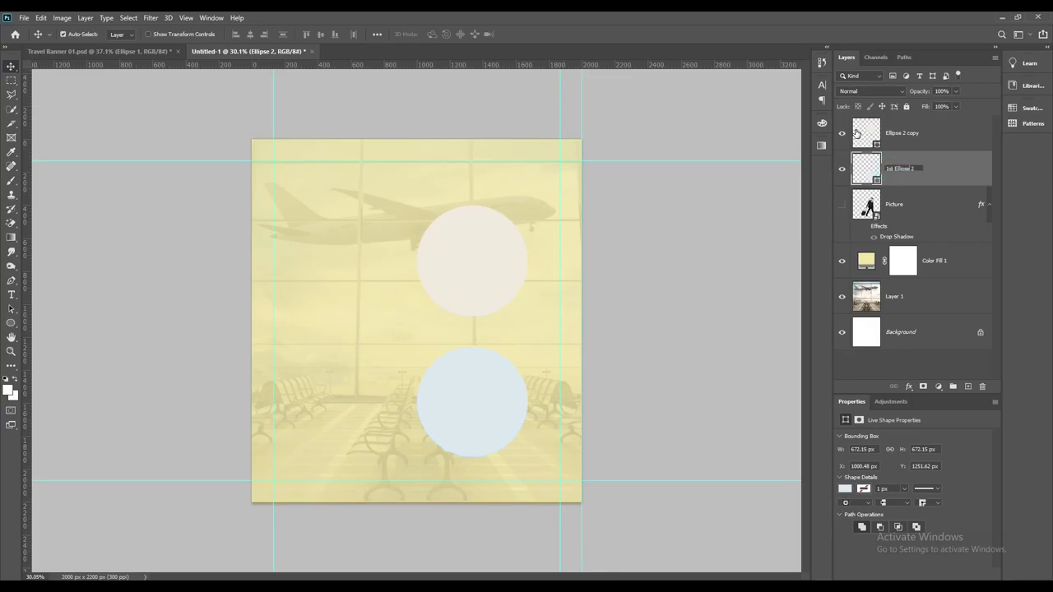
pyautogui.click(913, 134)
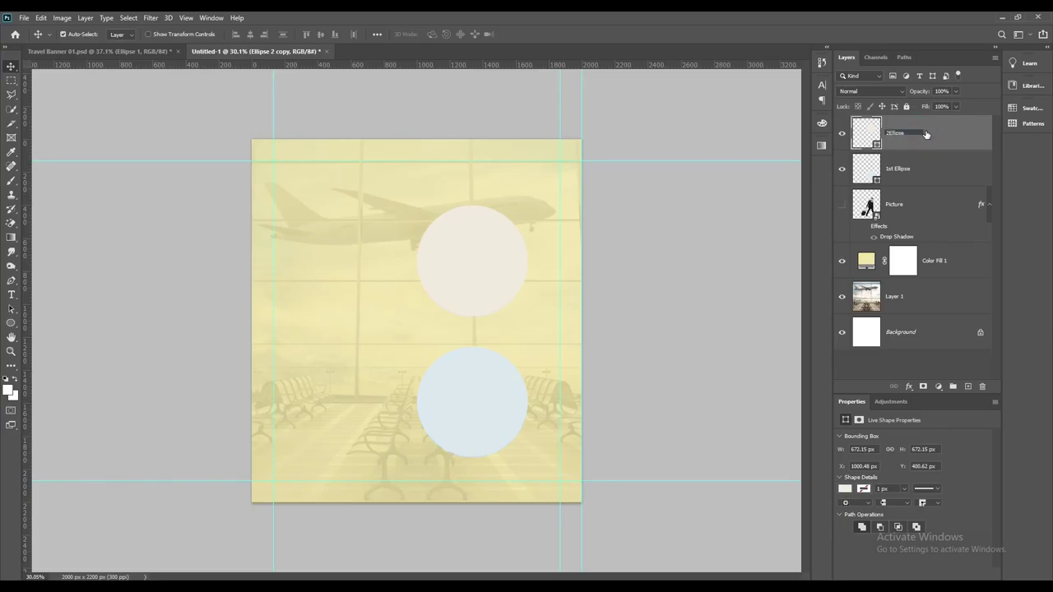
pyautogui.click(713, 303)
pyautogui.doubleClick(894, 297)
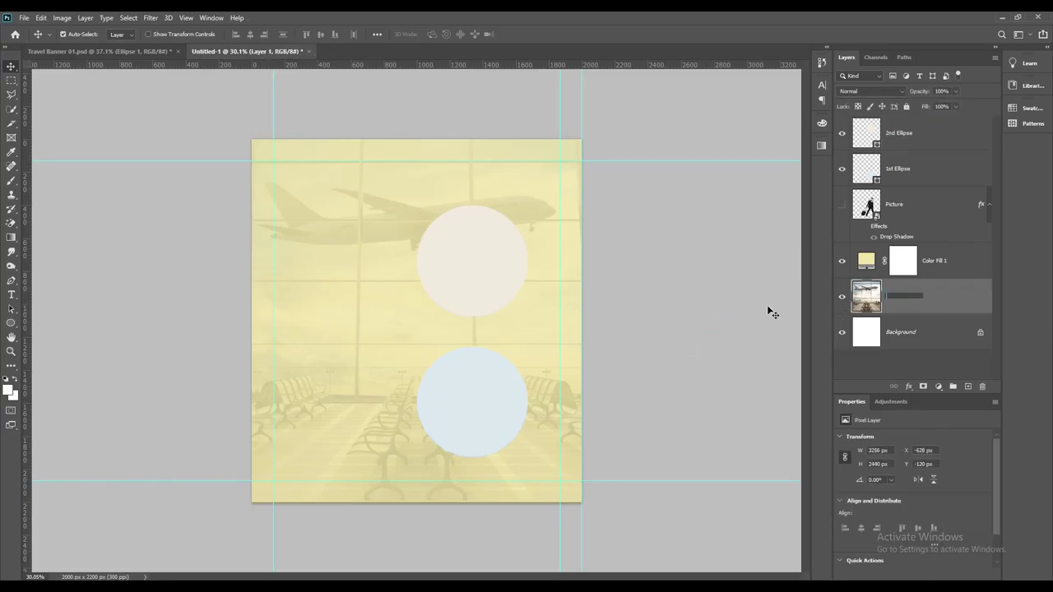
pyautogui.write('BG')
pyautogui.click(751, 341)
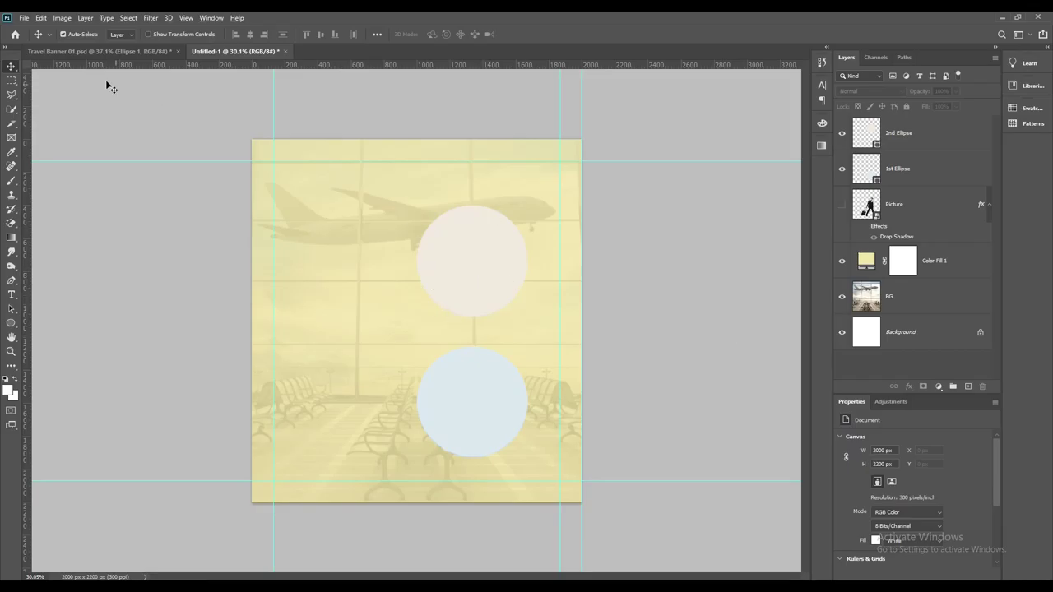
pyautogui.moveTo(489, 251); pyautogui.dragTo(340, 254)
pyautogui.click(164, 51)
# Step: Inspect the red fill colour of the reference banner's circle
pyautogui.click(530, 308)
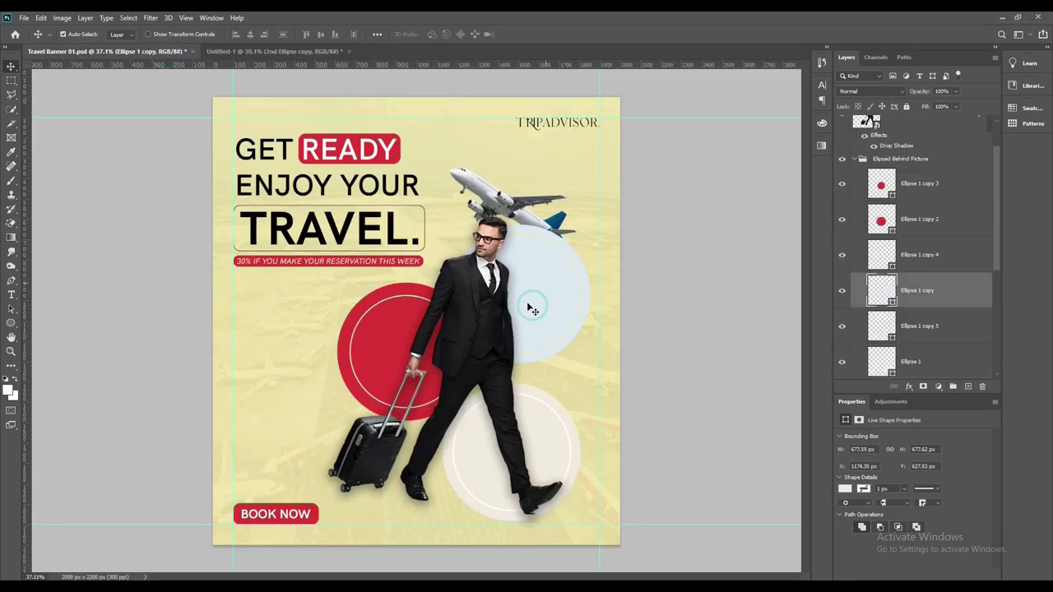
pyautogui.click(893, 195)
pyautogui.doubleClick(891, 196)
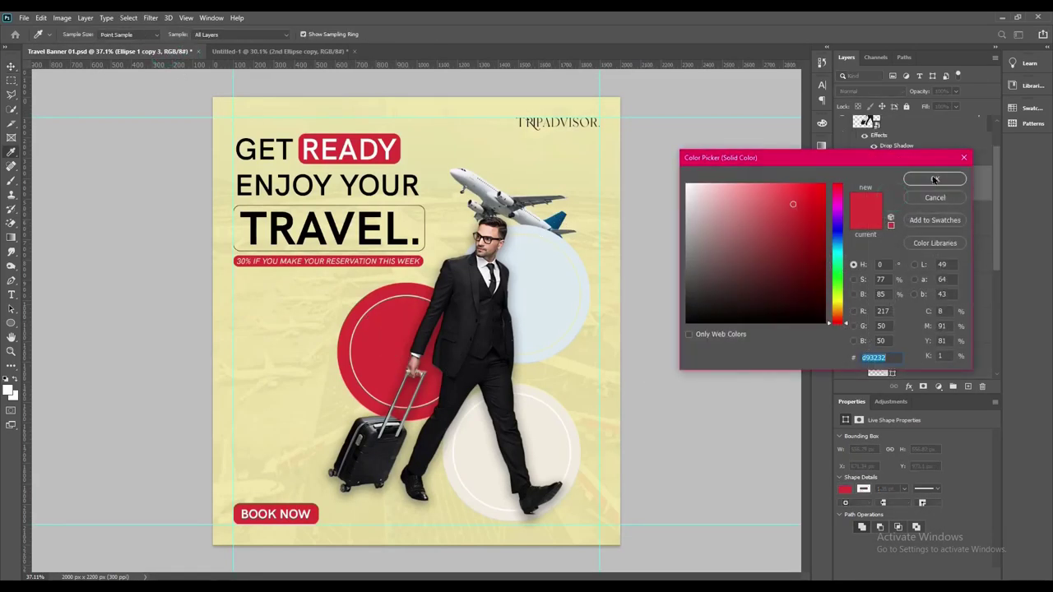
pyautogui.click(934, 179)
# Step: Fill the left circle of Untitled-1 with that red, creating the 3rd Ellipse
pyautogui.click(280, 51)
pyautogui.doubleClick(865, 131)
pyautogui.hotkey('ctrl', 'v')
pyautogui.click(938, 178)
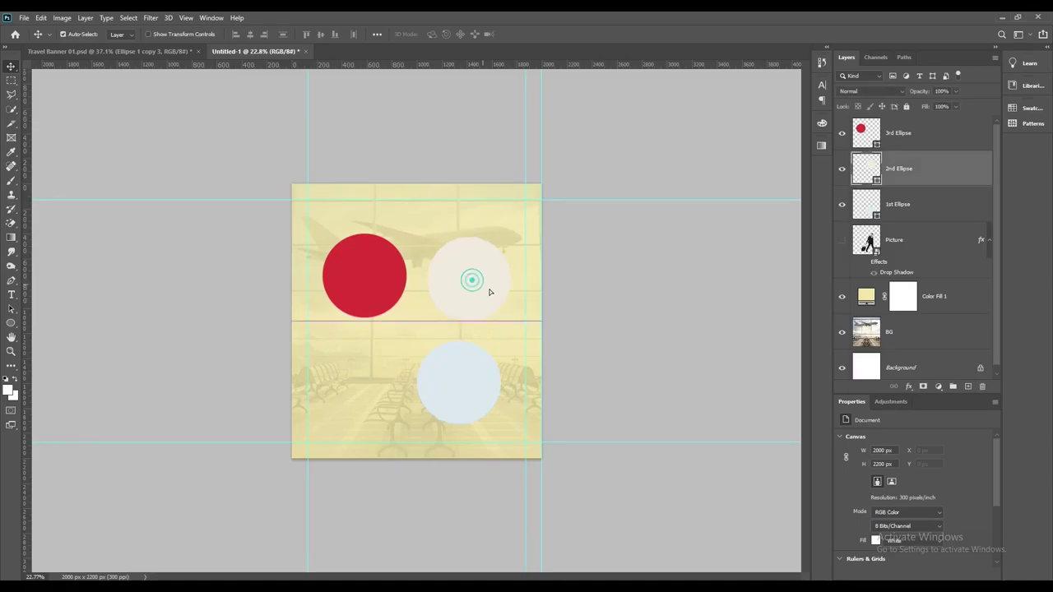
# Step: Compare with the reference and swap the cream and light-blue circles
pyautogui.click(165, 51)
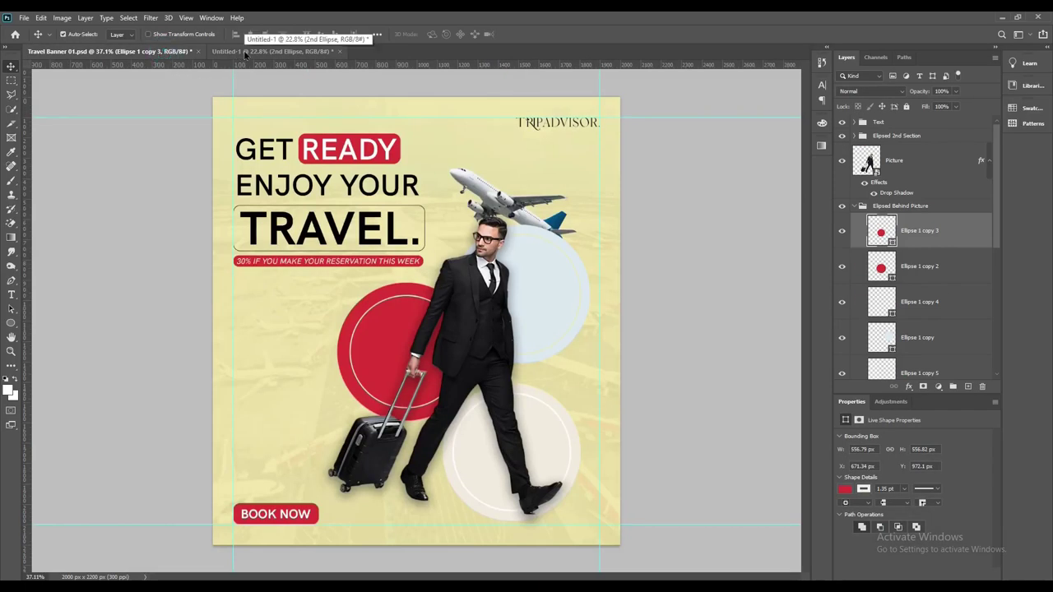
pyautogui.click(244, 51)
pyautogui.hotkey('ctrl', 'Tab')
pyautogui.hotkey('ctrl', 'Tab')
pyautogui.moveTo(477, 267)
pyautogui.mouseDown()
pyautogui.moveTo(491, 308)
pyautogui.moveTo(515, 319)
pyautogui.moveTo(493, 289)
pyautogui.mouseUp()
pyautogui.hotkey('ctrl', 'Tab')
# Step: Move the red circle and the three circles down and right to match the reference layout
pyautogui.click(247, 51)
pyautogui.moveTo(365, 275); pyautogui.dragTo(399, 305)
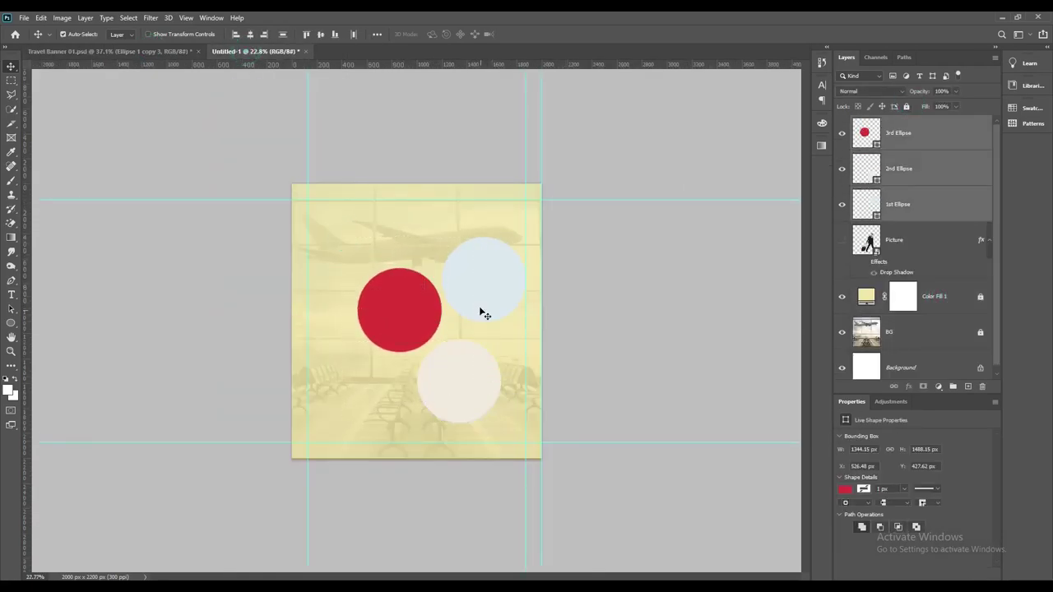
pyautogui.moveTo(484, 314); pyautogui.dragTo(488, 333)
pyautogui.moveTo(460, 395); pyautogui.dragTo(469, 395)
pyautogui.moveTo(404, 328); pyautogui.dragTo(418, 340)
pyautogui.scroll(-2, 444, 359)
pyautogui.scroll(3, 420, 324)
pyautogui.hotkey('ctrl', 'Tab')
pyautogui.hotkey('ctrl', 'Tab')
# Step: Select the red circle's layer and switch back to the Travel Banner reference
pyautogui.hotkey('ctrl', 'Tab')
pyautogui.hotkey('ctrl', 'Tab')
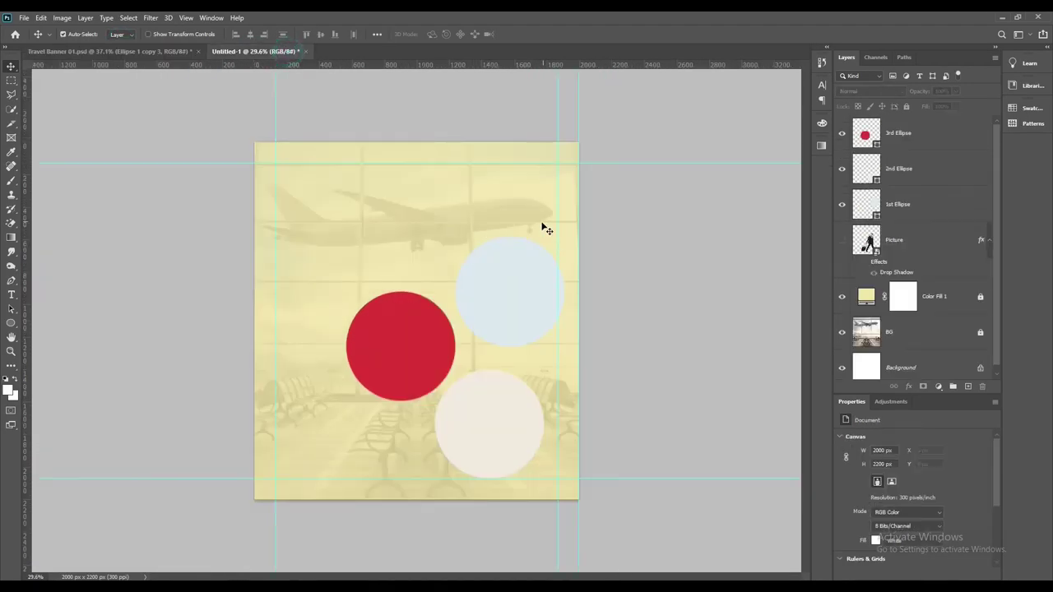
pyautogui.moveTo(411, 311); pyautogui.dragTo(421, 300)
pyautogui.click(675, 254)
pyautogui.scroll(2, 420, 291)
pyautogui.scroll(-2, 414, 329)
pyautogui.click(411, 324)
pyautogui.hotkey('ctrl', 'Tab')
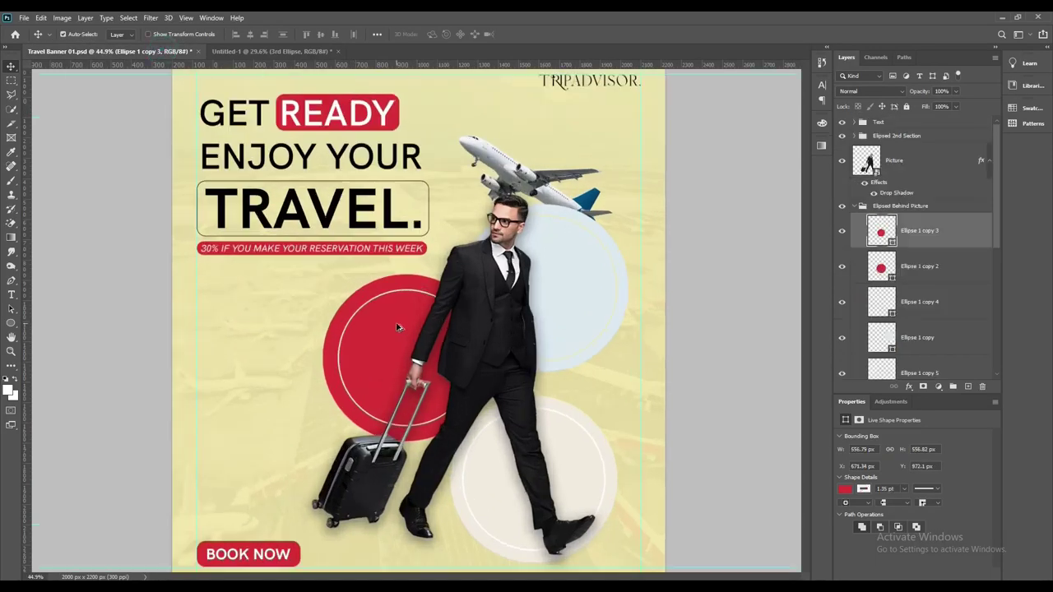
# Step: Check the reference ring, then duplicate the red circle as an unfilled, white-outlined copy
pyautogui.scroll(4, 396, 328)
pyautogui.moveTo(352, 266); pyautogui.dragTo(355, 282)
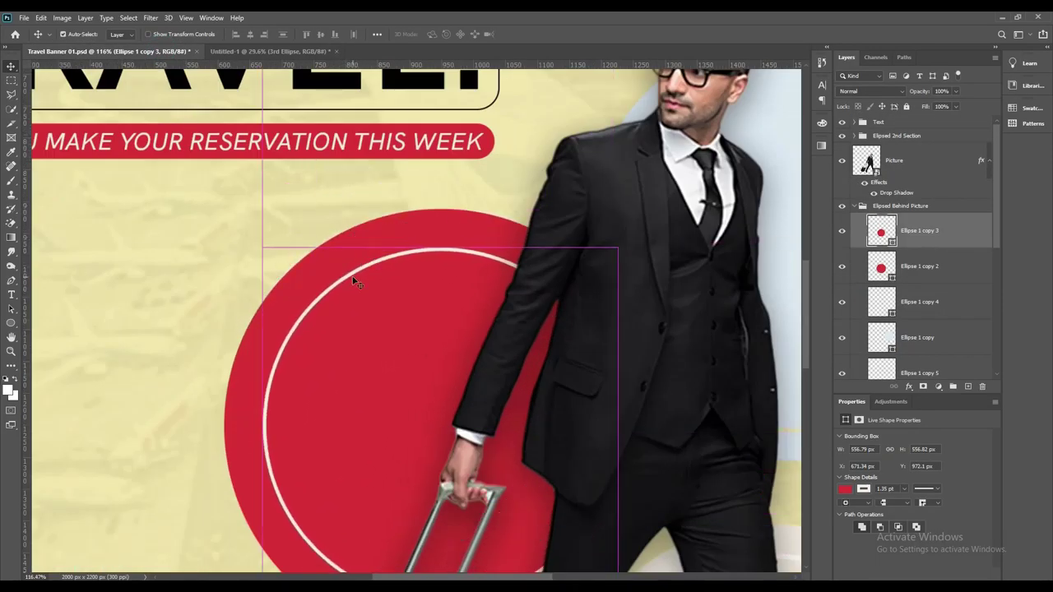
pyautogui.hotkey('ctrl', 'Tab')
pyautogui.hotkey('ctrl', 'j')
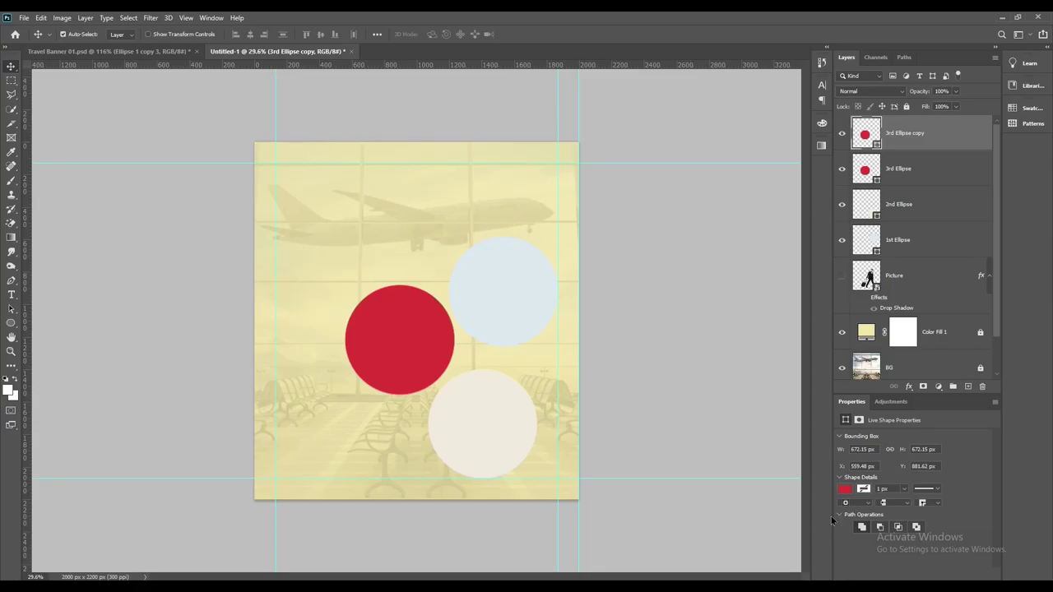
pyautogui.click(844, 488)
pyautogui.click(851, 415)
pyautogui.click(844, 489)
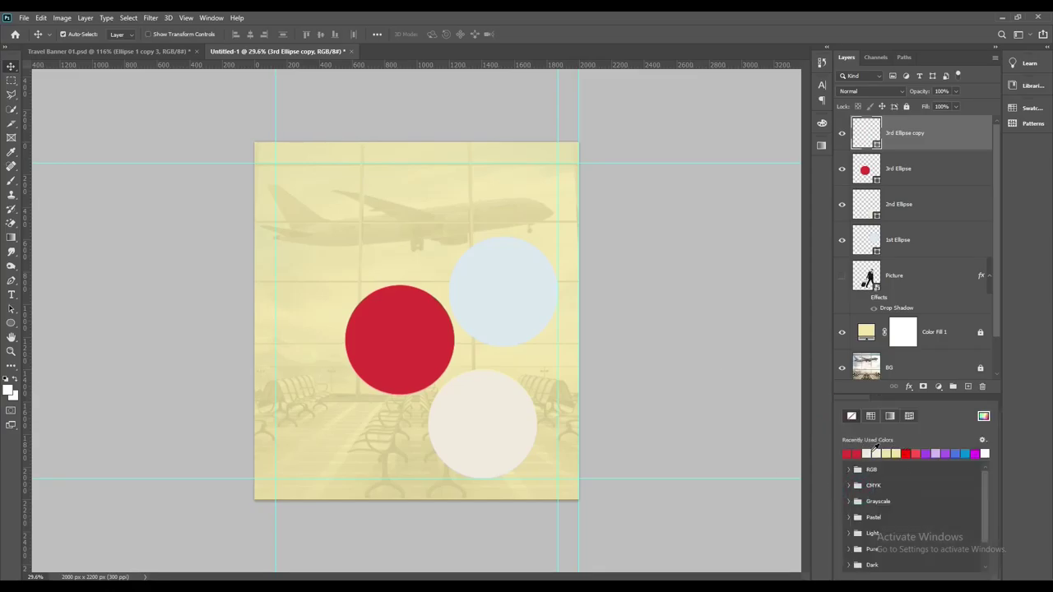
pyautogui.click(769, 391)
# Step: Scale the outline copy down about its centre into an inner white ring
pyautogui.hotkey('ctrl', 't')
pyautogui.moveTo(448, 392); pyautogui.dragTo(442, 385)
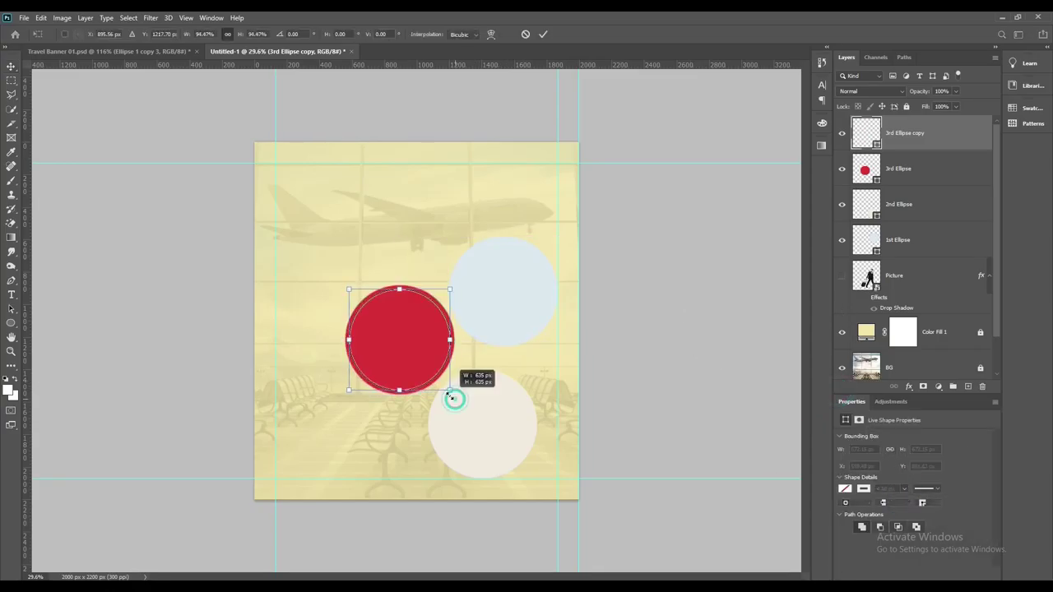
pyautogui.press('Return')
pyautogui.scroll(3, 435, 348)
pyautogui.scroll(3, 422, 315)
pyautogui.scroll(-3, 422, 315)
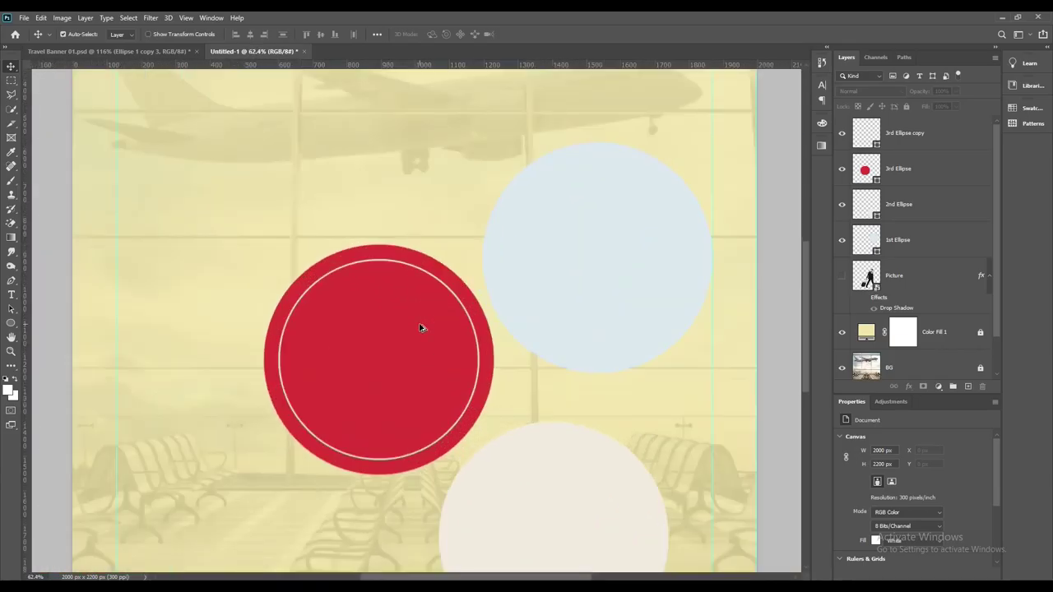
# Step: Duplicate the white ring and move the copy onto the light-blue circle
pyautogui.click(902, 179)
pyautogui.click(855, 139)
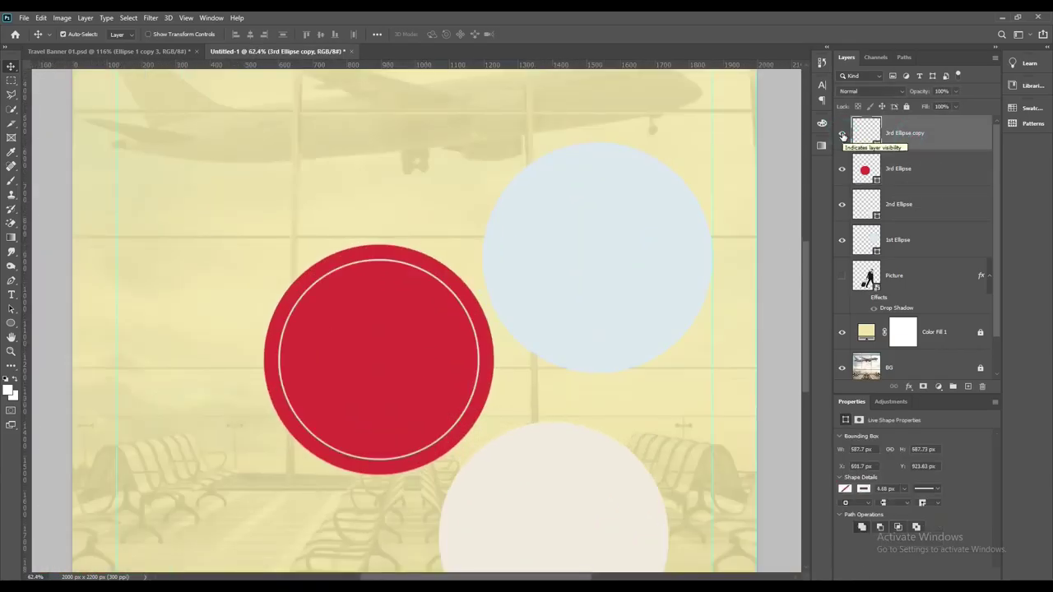
pyautogui.hotkey('ctrl', 'alt', 't')
pyautogui.press('Return')
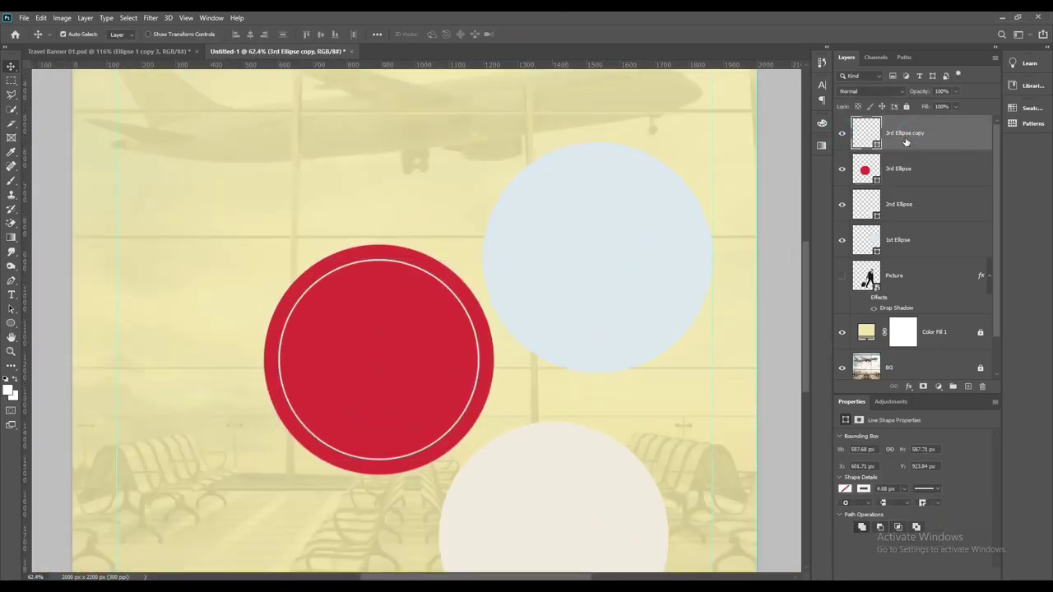
pyautogui.hotkey('ctrl', 't')
pyautogui.moveTo(468, 300); pyautogui.dragTo(686, 197)
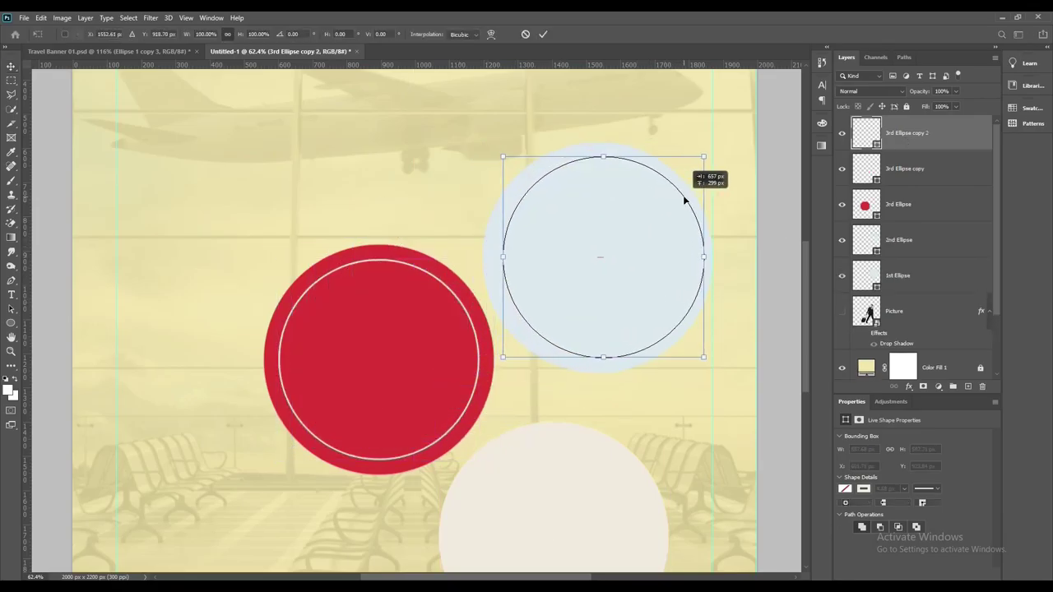
pyautogui.click(543, 34)
# Step: Recolour the copied ring's outline and toggle the Red Stroke ring's visibility to compare
pyautogui.click(873, 489)
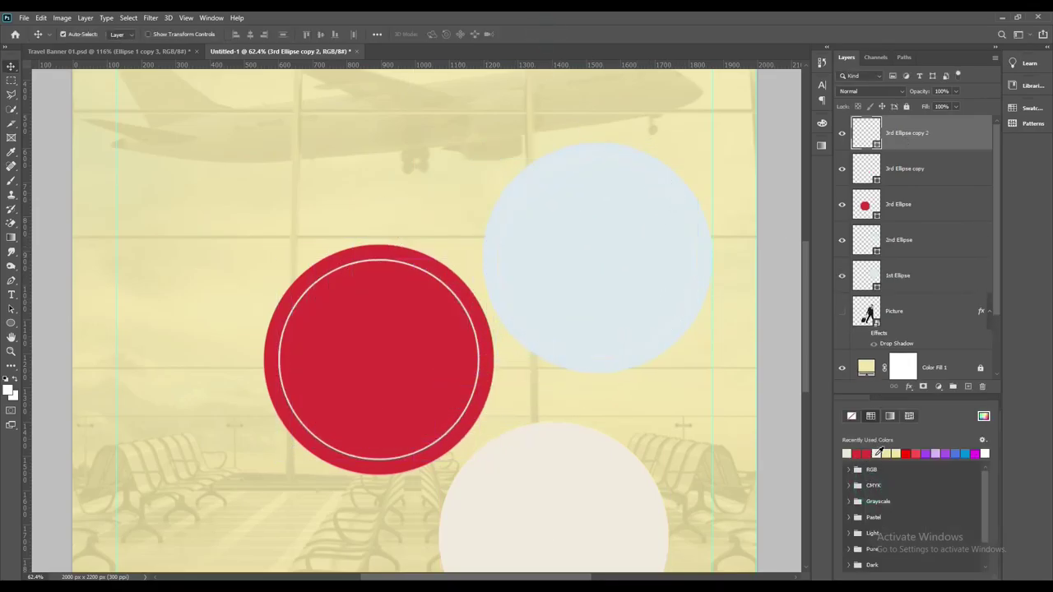
pyautogui.click(853, 452)
pyautogui.click(841, 134)
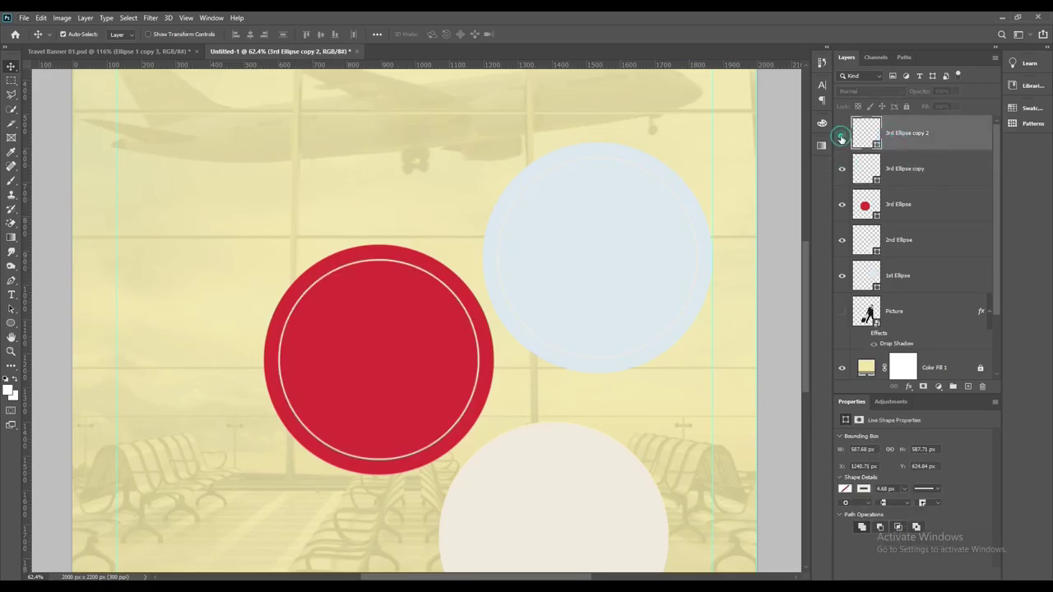
pyautogui.click(902, 170)
pyautogui.write('Red Stroke')
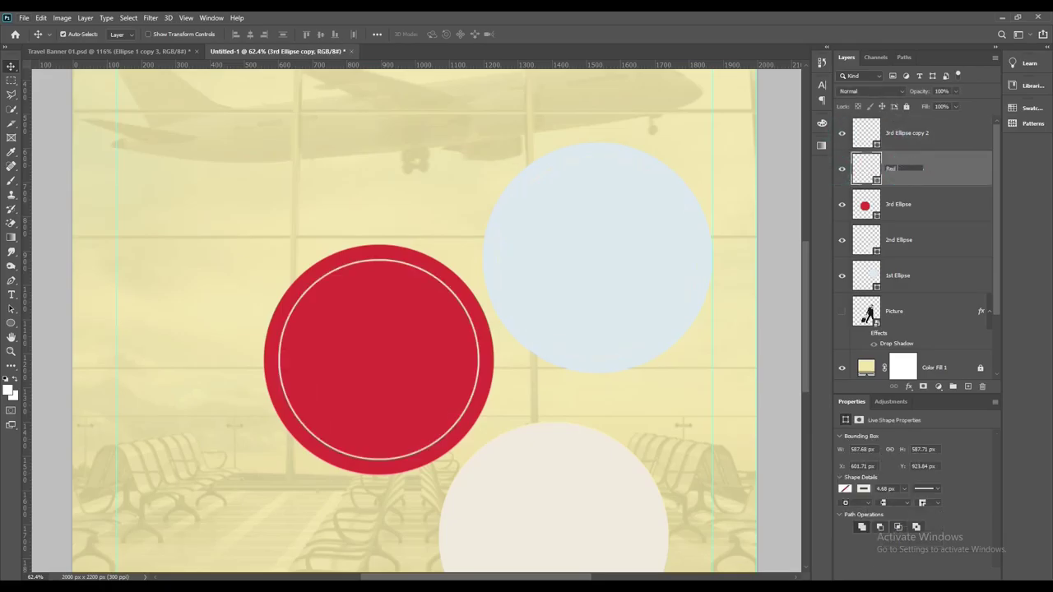
pyautogui.doubleClick(842, 169)
pyautogui.click(655, 228)
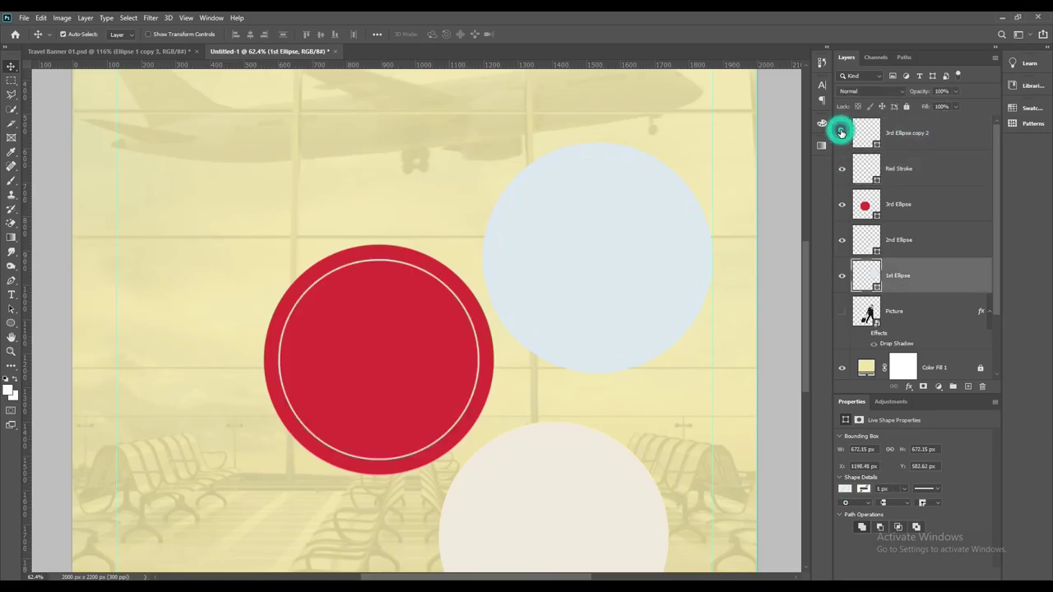
# Step: Delete the copied ring layer from the light-blue circle
pyautogui.click(855, 133)
pyautogui.click(869, 488)
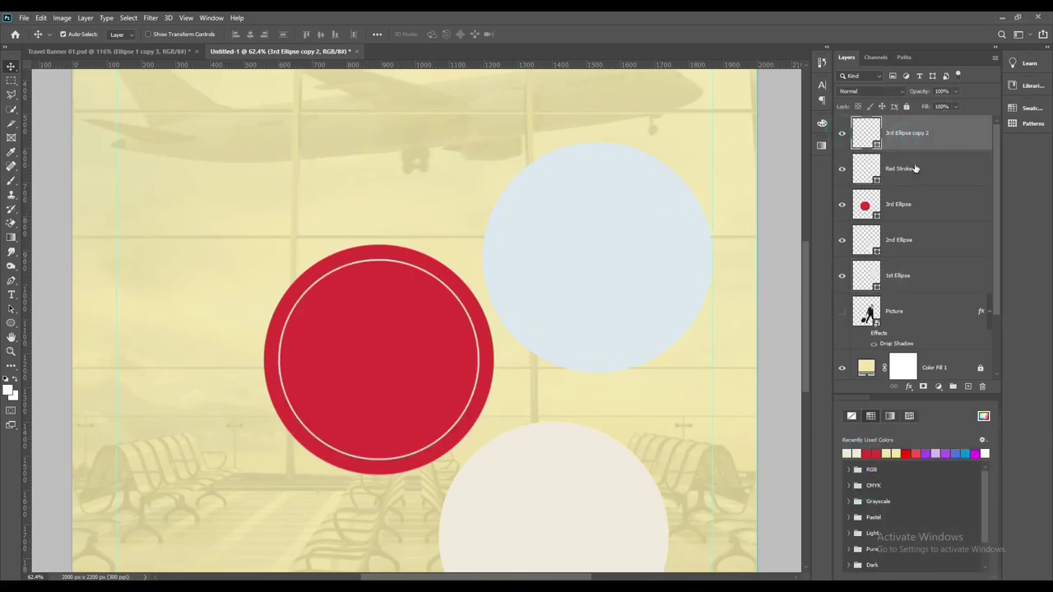
pyautogui.click(981, 385)
pyautogui.click(477, 226)
# Step: Duplicate the light-blue circle and scale the copy to about 86% around its centre
pyautogui.click(921, 244)
pyautogui.hotkey('ctrl', 'j')
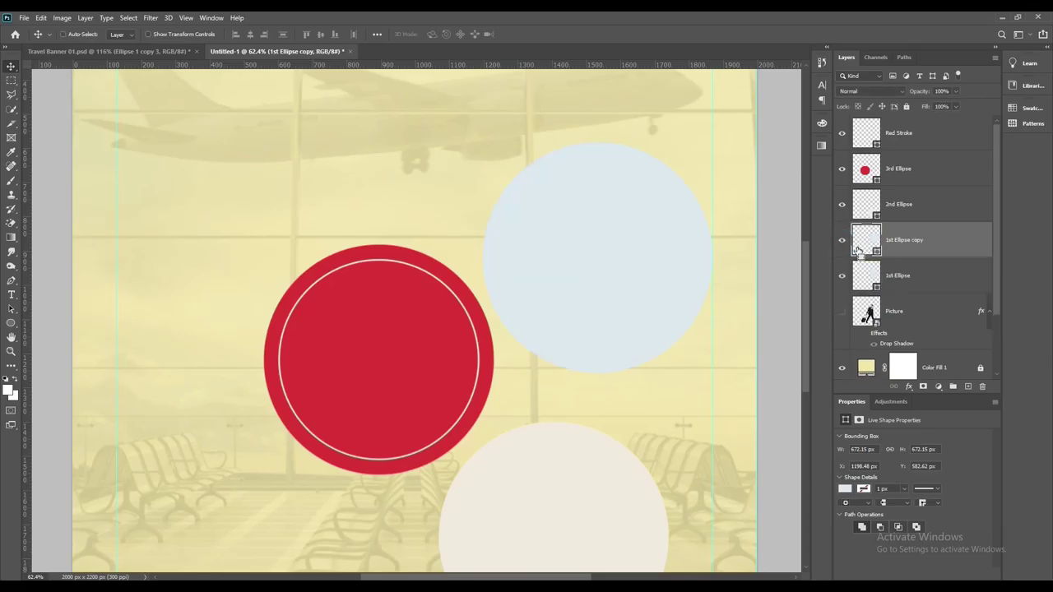
pyautogui.hotkey('ctrl', 't')
pyautogui.moveTo(712, 371); pyautogui.dragTo(696, 356)
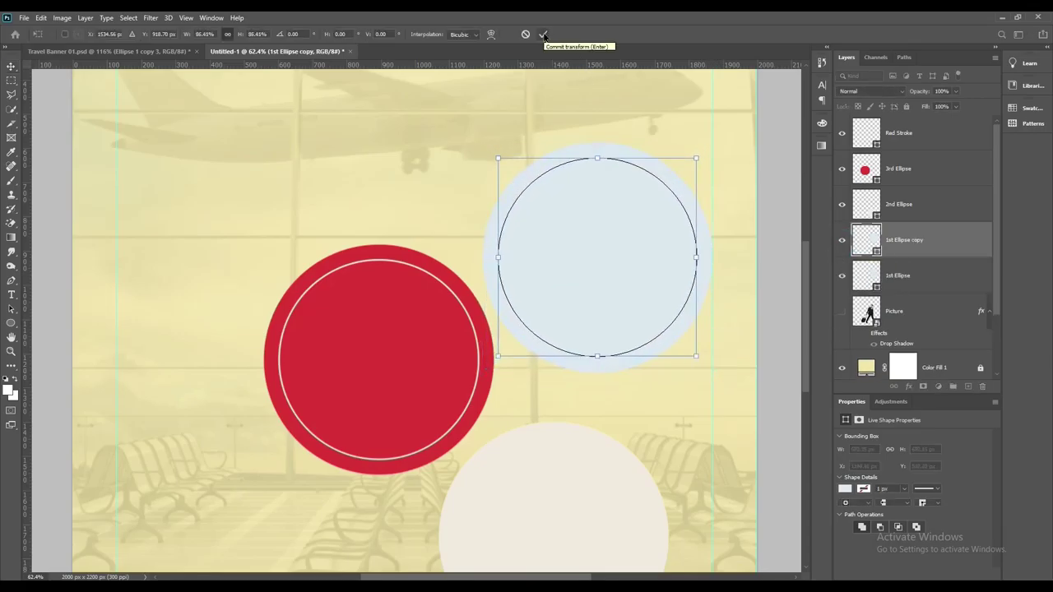
pyautogui.click(543, 35)
# Step: Give the copy a white outline thickened to match the red ring
pyautogui.click(845, 489)
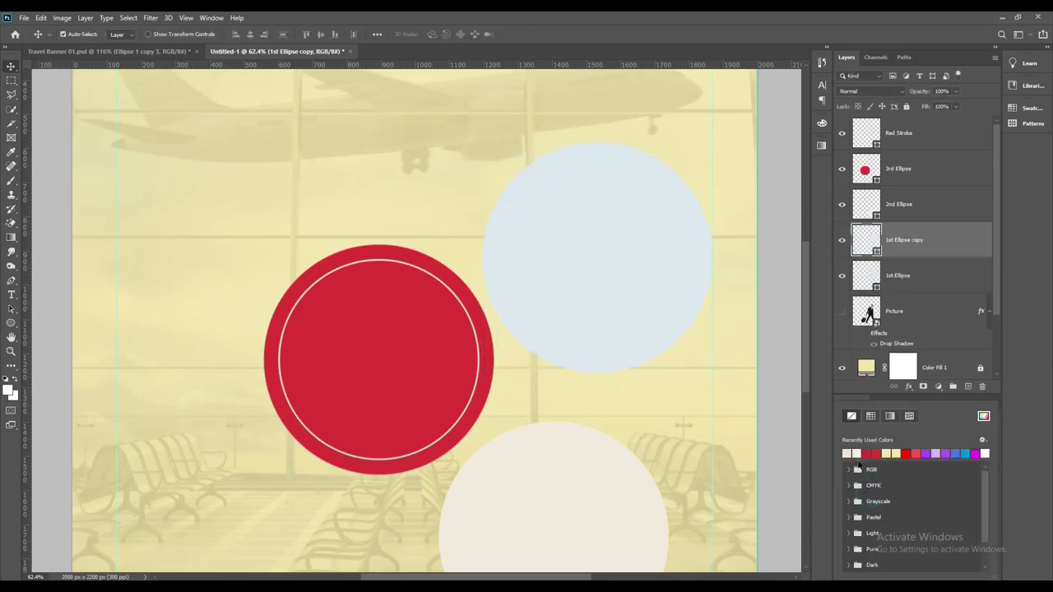
pyautogui.click(983, 418)
pyautogui.click(935, 177)
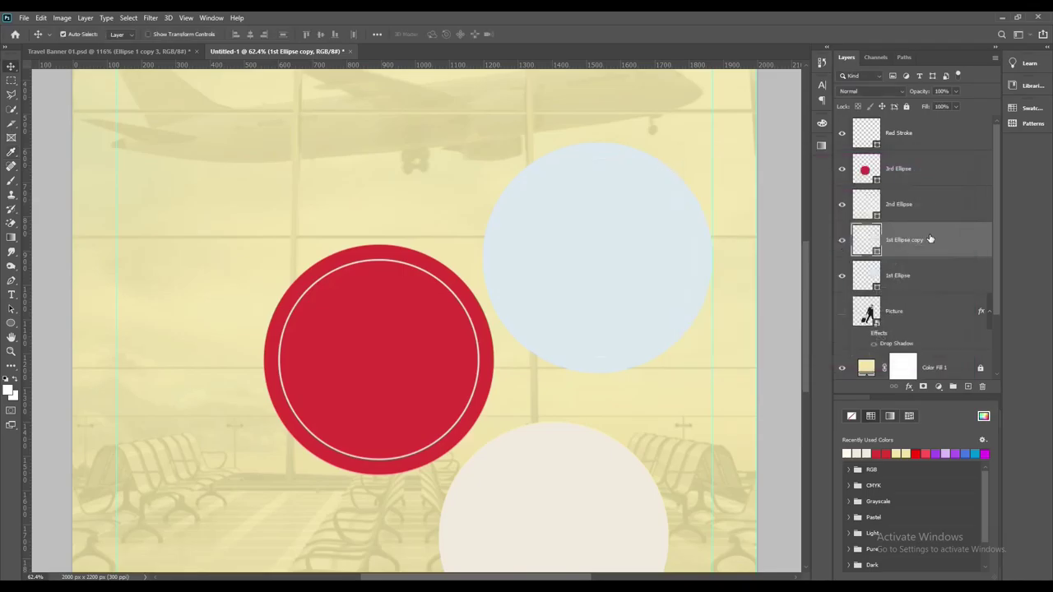
pyautogui.click(857, 453)
pyautogui.moveTo(904, 488); pyautogui.dragTo(908, 505)
# Step: Compare the light-blue ring with the red one by toggling its visibility
pyautogui.click(437, 279)
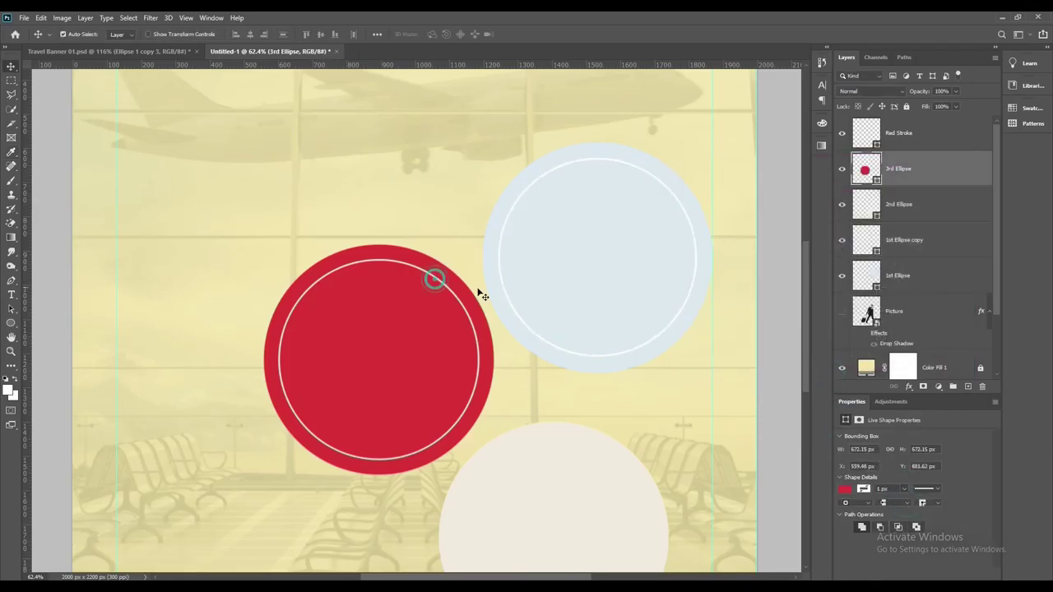
pyautogui.click(905, 133)
pyautogui.click(917, 206)
pyautogui.click(916, 239)
pyautogui.click(842, 239)
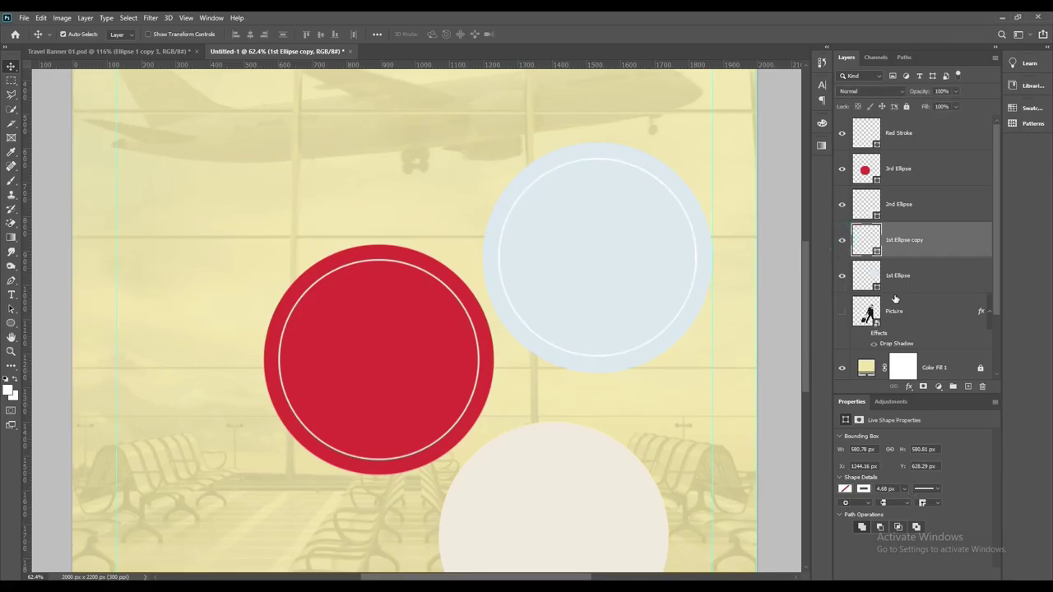
pyautogui.scroll(-3, 561, 400)
# Step: Duplicate the light-blue ring onto the cream circle and move its layer to the top
pyautogui.keyDown('ctrl'); pyautogui.click(562, 399); pyautogui.keyUp('ctrl')
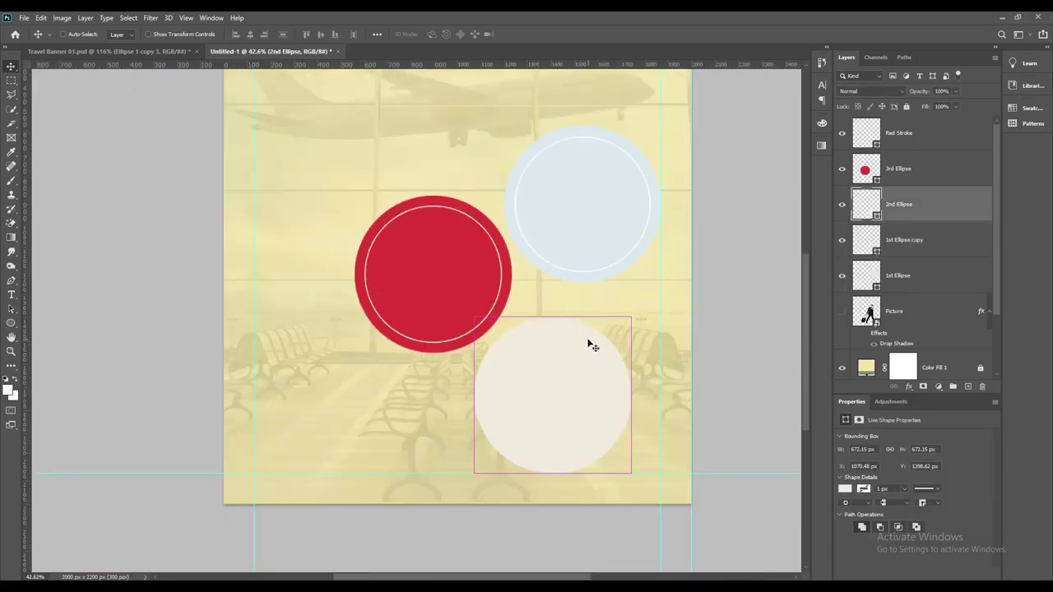
pyautogui.click(910, 168)
pyautogui.click(904, 133)
pyautogui.click(913, 204)
pyautogui.click(913, 240)
pyautogui.click(841, 239)
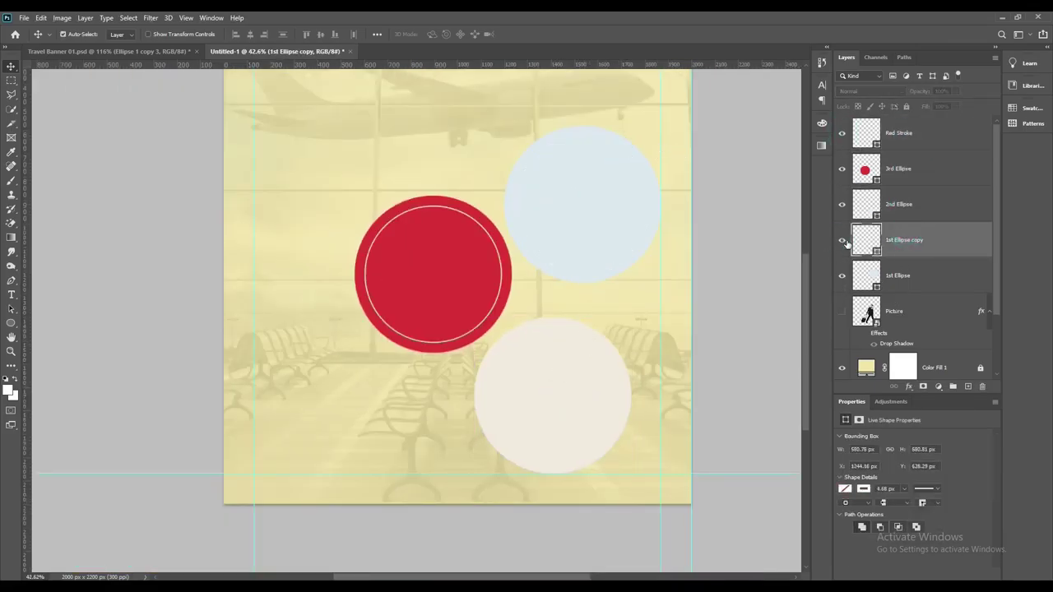
pyautogui.click(842, 239)
pyautogui.hotkey('ctrl', 'j')
pyautogui.hotkey('ctrl', 't')
pyautogui.moveTo(611, 146); pyautogui.dragTo(581, 337)
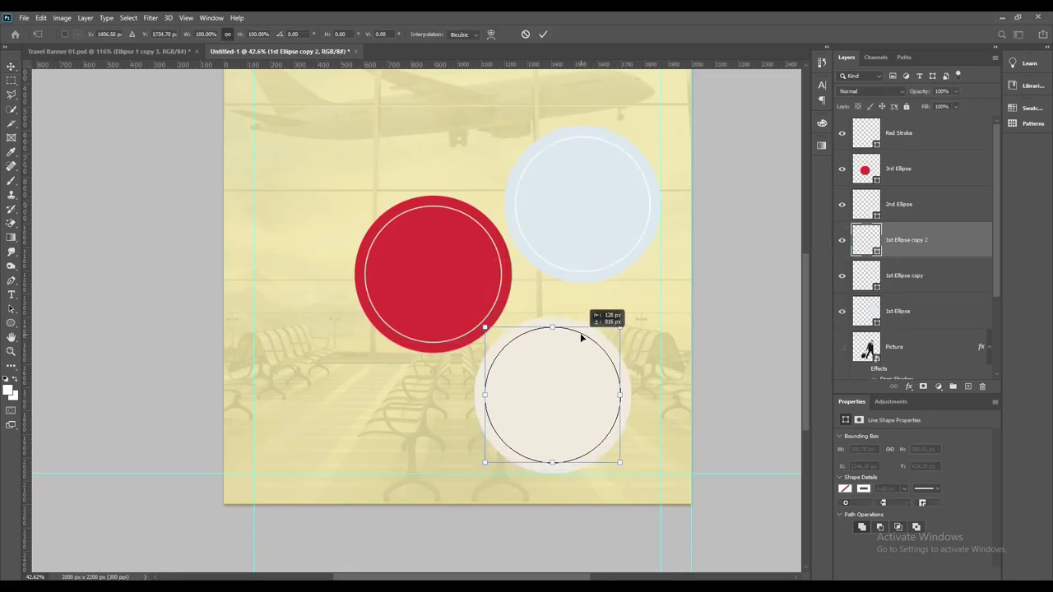
pyautogui.click(543, 35)
pyautogui.moveTo(913, 239); pyautogui.dragTo(905, 127)
# Step: Select all circles and rings and enlarge them to about 103%
pyautogui.scroll(2, 564, 381)
pyautogui.scroll(-3, 521, 393)
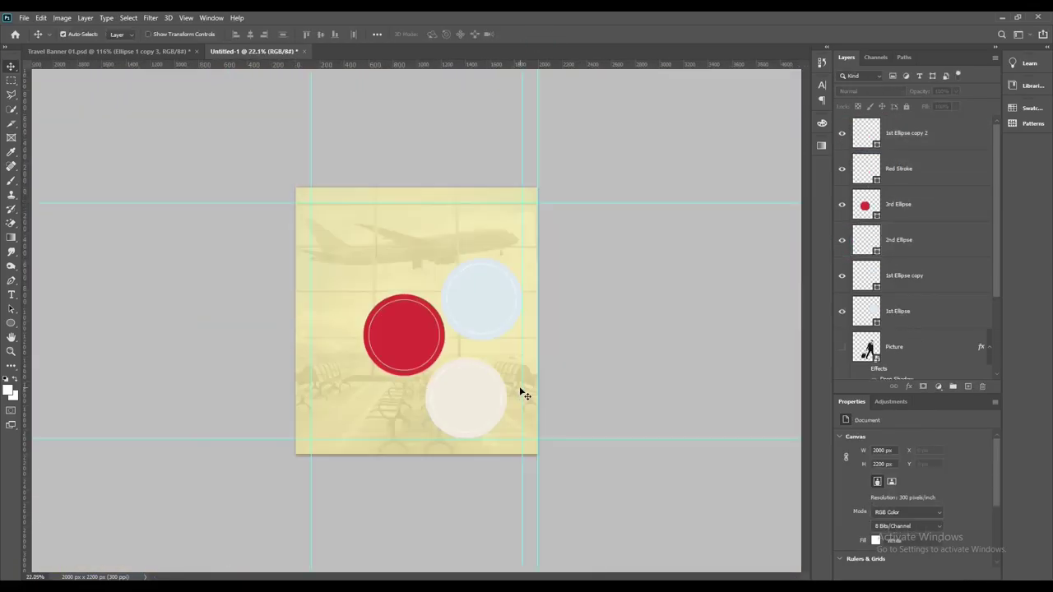
pyautogui.moveTo(338, 231); pyautogui.dragTo(556, 457)
pyautogui.hotkey('ctrl', 't')
pyautogui.moveTo(585, 509); pyautogui.dragTo(589, 513)
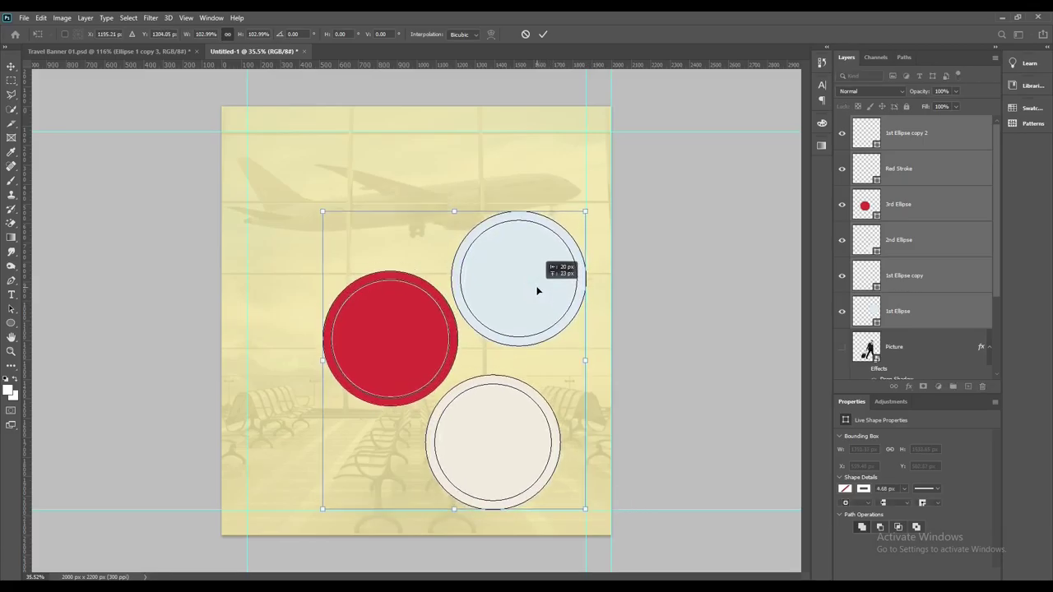
pyautogui.press('Return')
pyautogui.scroll(-2, 482, 336)
pyautogui.scroll(1, 378, 223)
# Step: Nudge the Tripadvisor logo in the Travel Banner reference, then return to Untitled-1
pyautogui.hotkey('ctrl', 'Tab')
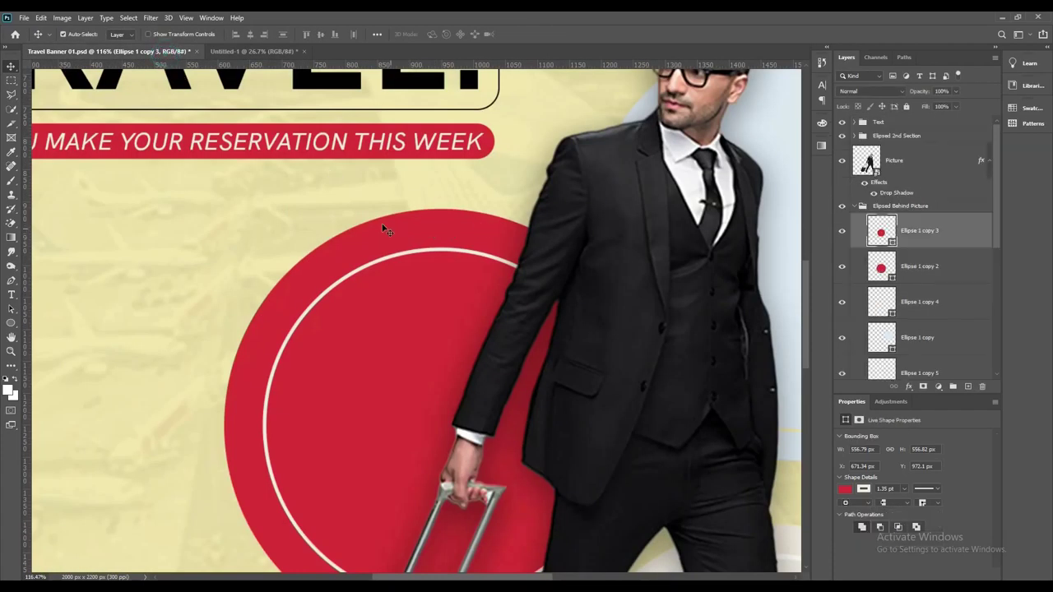
pyautogui.scroll(-3, 576, 106)
pyautogui.moveTo(576, 105); pyautogui.dragTo(567, 115)
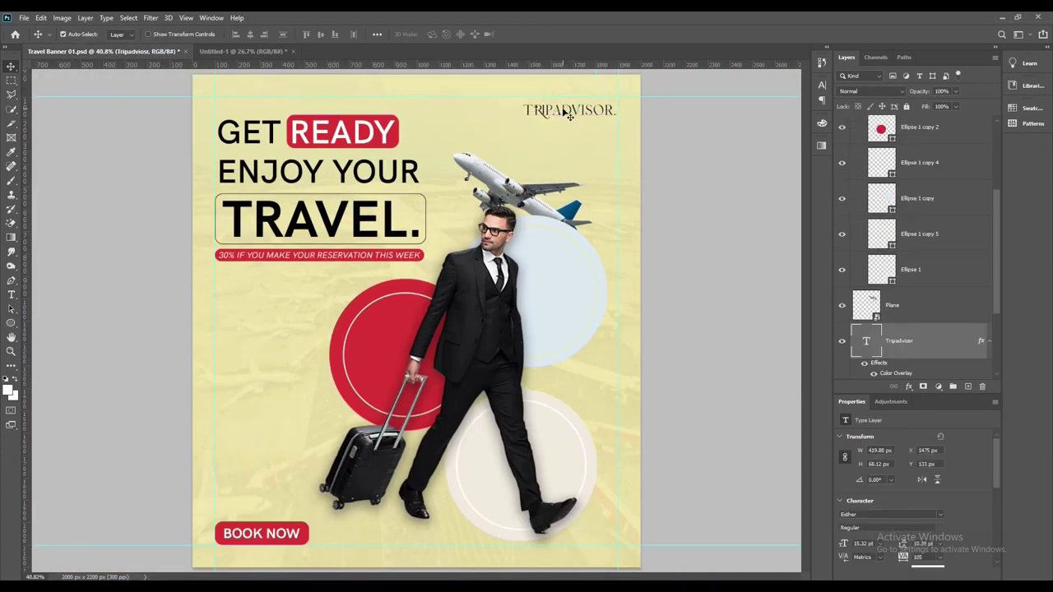
pyautogui.click(261, 52)
# Step: Add Lorem Ipsum placeholder text and shrink it to about 27%
pyautogui.press('t')
pyautogui.click(324, 227)
pyautogui.press('Escape')
pyautogui.press('v')
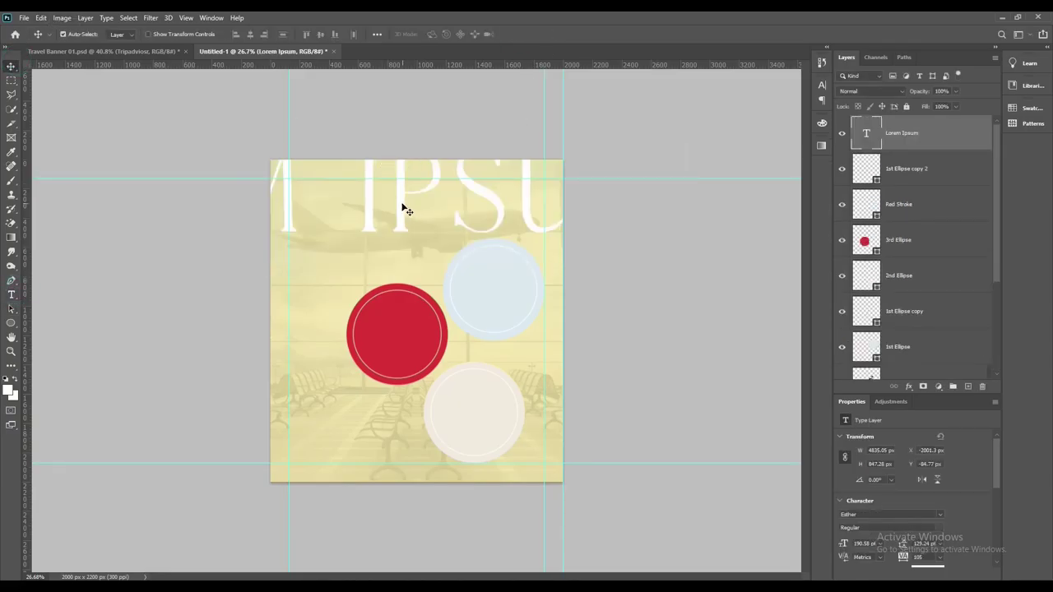
pyautogui.hotkey('ctrl', 't')
pyautogui.moveTo(688, 298)
pyautogui.mouseDown()
pyautogui.moveTo(429, 222)
pyautogui.moveTo(411, 246)
pyautogui.mouseUp()
pyautogui.press('Return')
# Step: Replace the placeholder text with TRIPADVISOR, checking the reference banner
pyautogui.scroll(3, 415, 243)
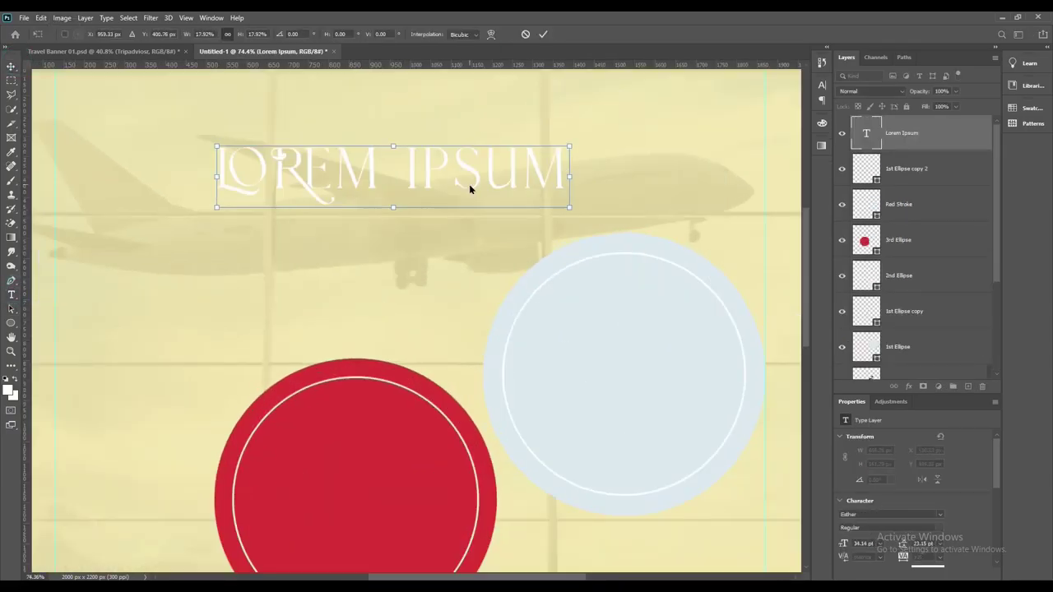
pyautogui.doubleClick(568, 164)
pyautogui.press('BackSpace')
pyautogui.write('TRI')
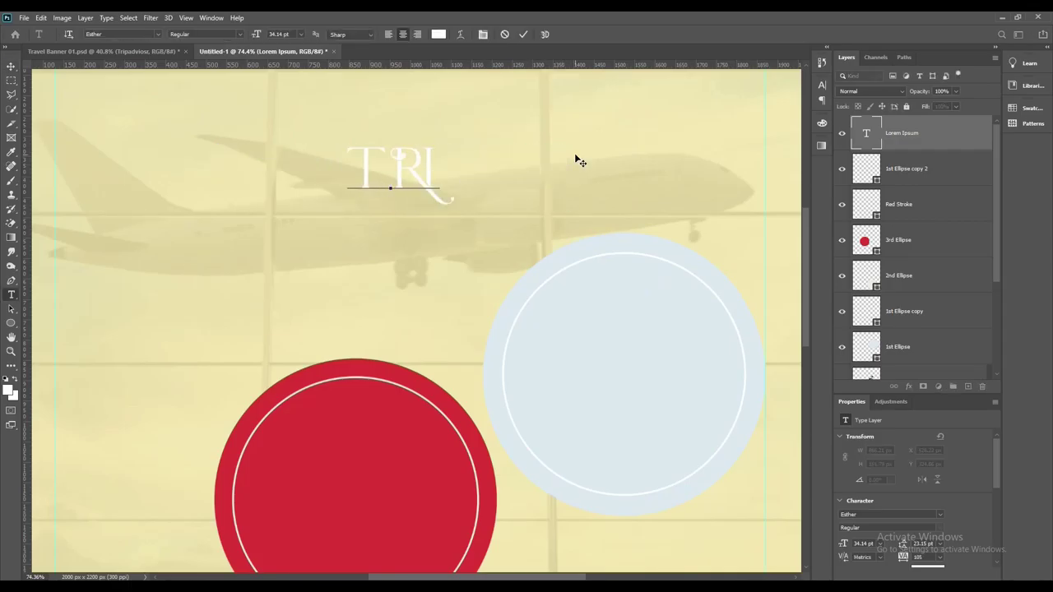
pyautogui.write('PADVISOR')
pyautogui.click(103, 51)
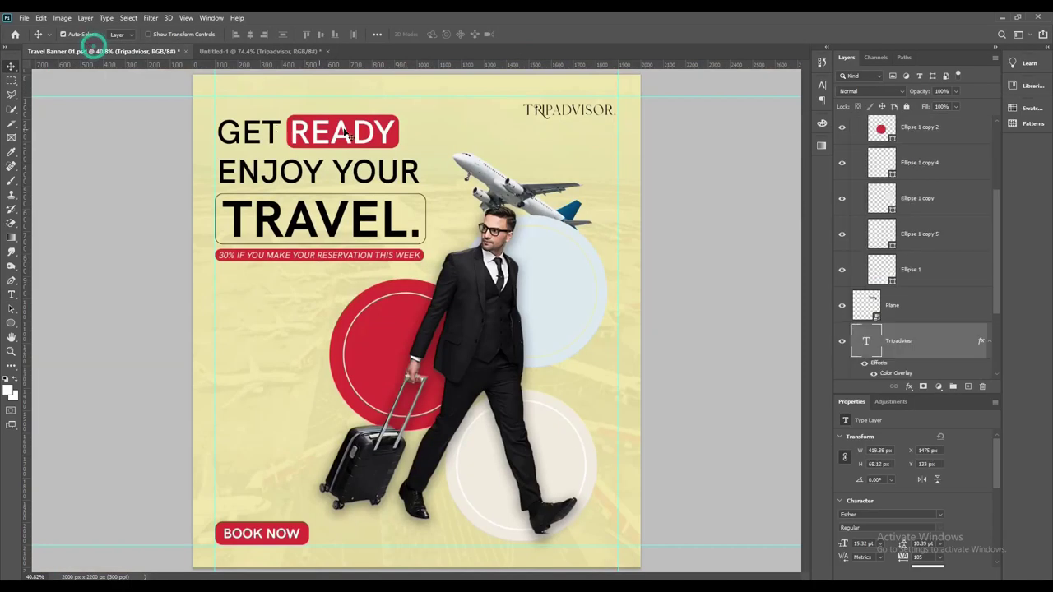
pyautogui.hotkey('ctrl', 'Tab')
pyautogui.scroll(3, 443, 203)
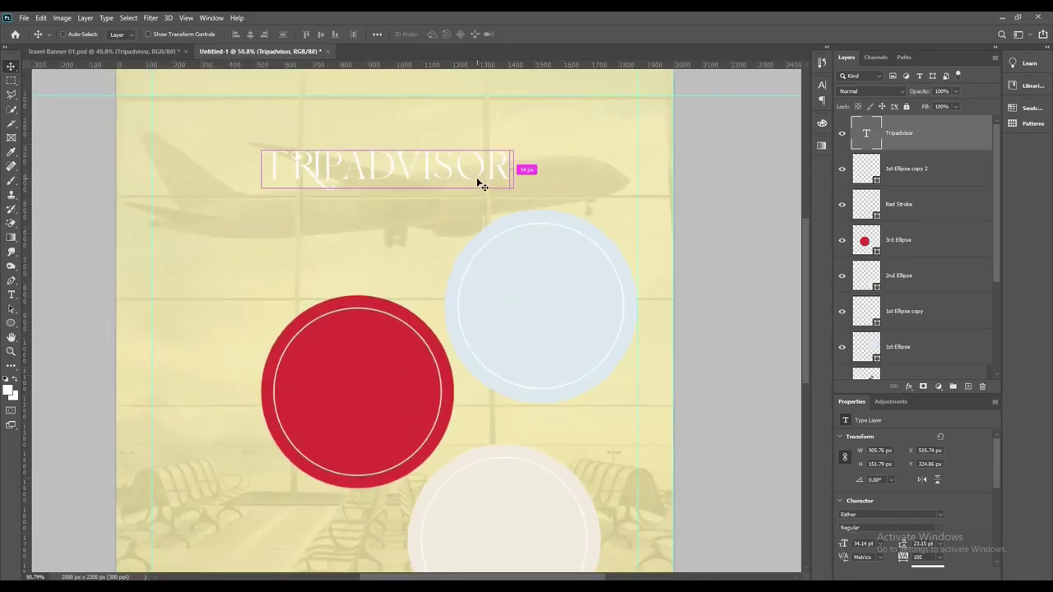
# Step: Resize the TRIPADVISOR text and make it black
pyautogui.hotkey('ctrl', 't')
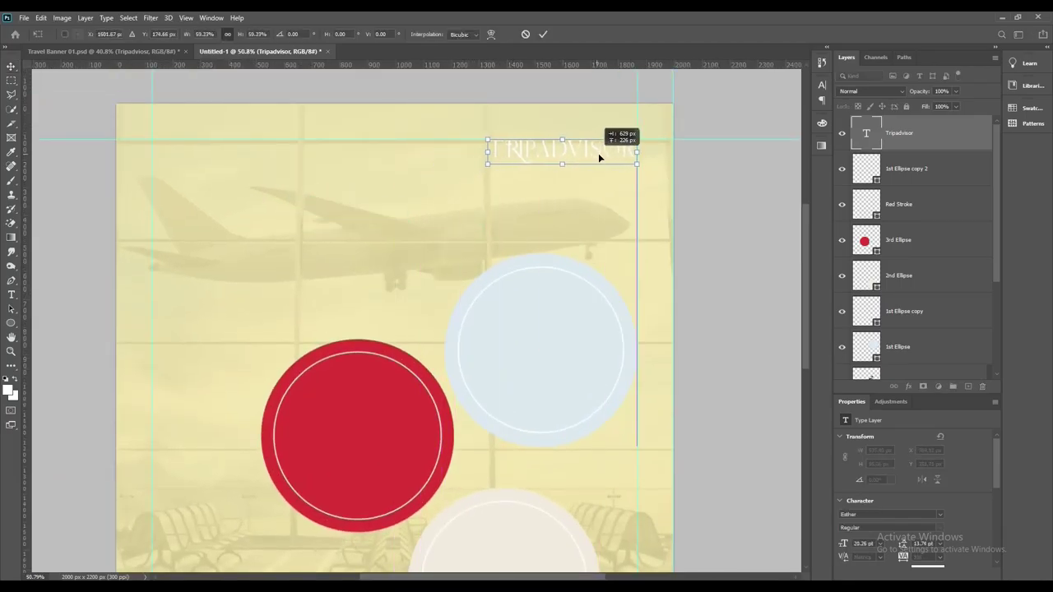
pyautogui.scroll(2, 598, 153)
pyautogui.press('Return')
pyautogui.scroll(-2, 450, 221)
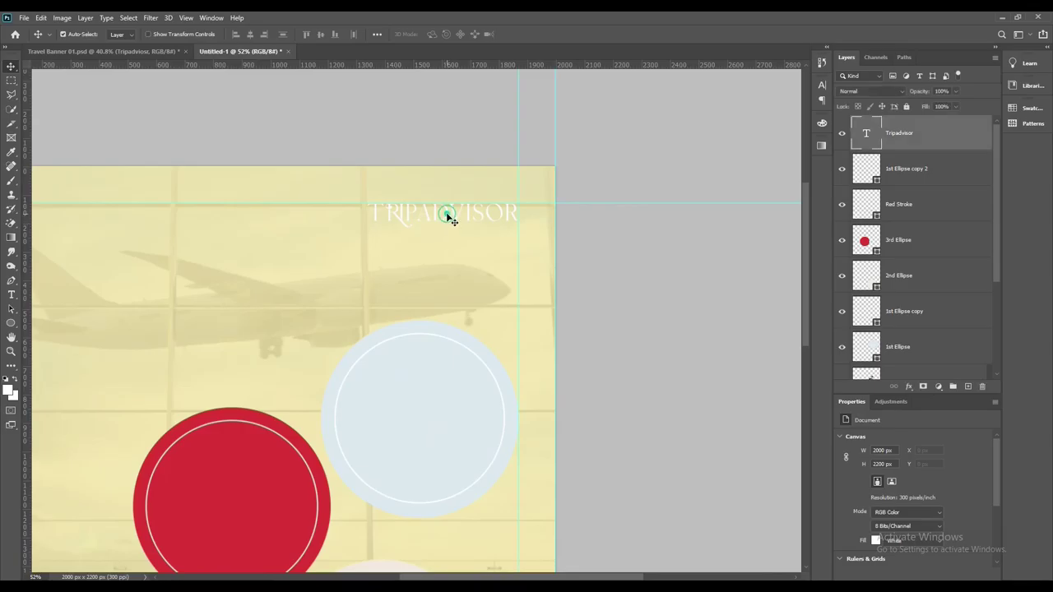
pyautogui.scroll(-1, 644, 373)
pyautogui.click(927, 535)
pyautogui.click(942, 183)
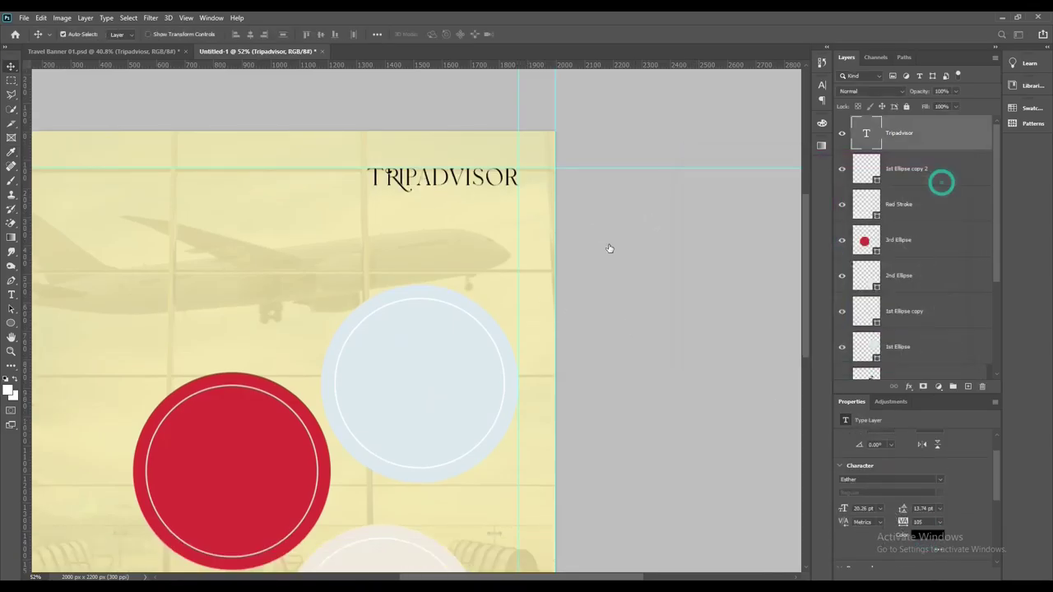
pyautogui.scroll(-3, 720, 239)
pyautogui.scroll(5, 500, 188)
# Step: Change the text to TRIPADVISOR. and shrink it to about 90%
pyautogui.doubleClick(577, 200)
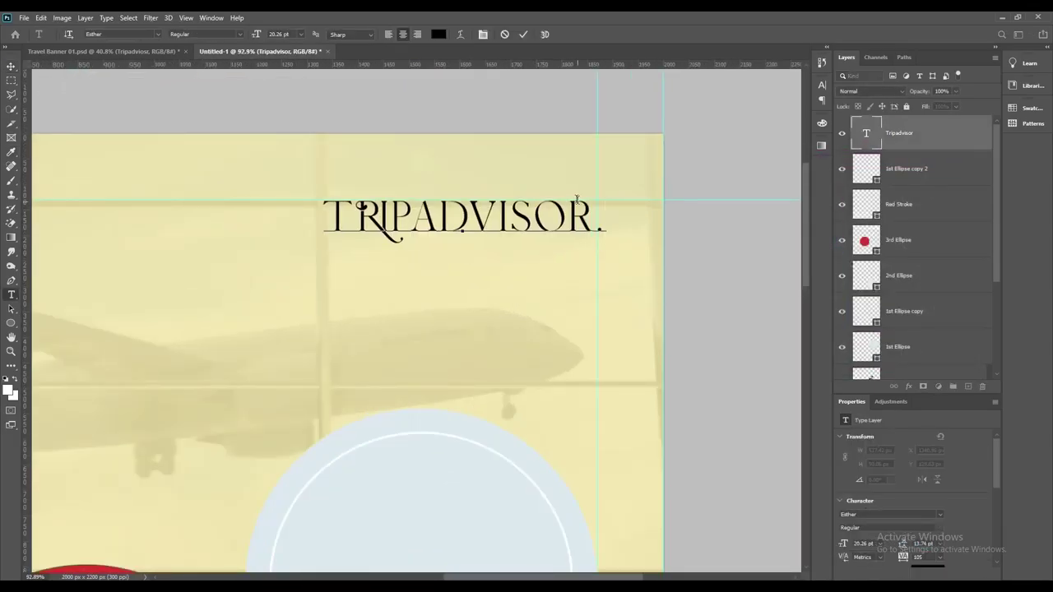
pyautogui.hotkey('ctrl', 'Return')
pyautogui.hotkey('ctrl', 't')
pyautogui.moveTo(601, 239); pyautogui.dragTo(586, 242)
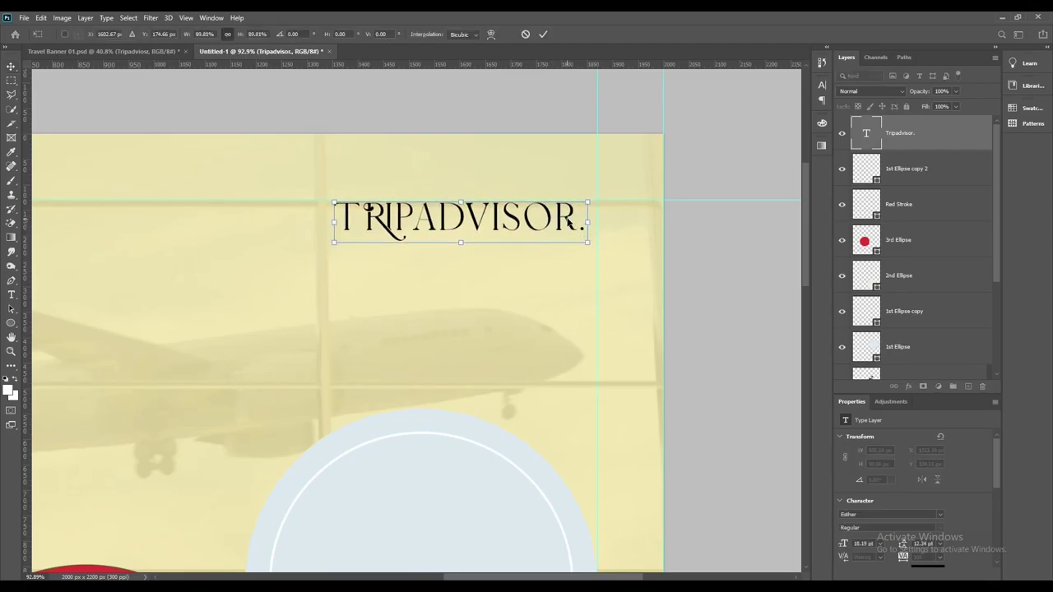
pyautogui.press('Return')
# Step: Make the businessman photo layer visible
pyautogui.scroll(-2, 522, 288)
pyautogui.scroll(-2, 519, 217)
pyautogui.scroll(-3, 933, 304)
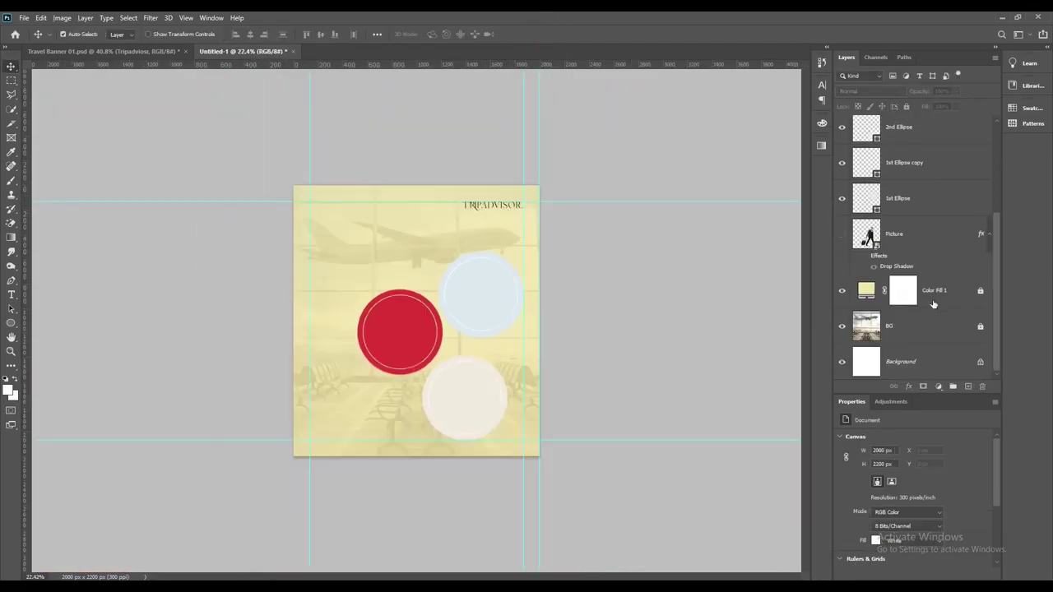
pyautogui.click(841, 238)
# Step: Bring the businessman photo above the circles and enlarge it to about 113%
pyautogui.hotkey('ctrl', 'shift', ']')
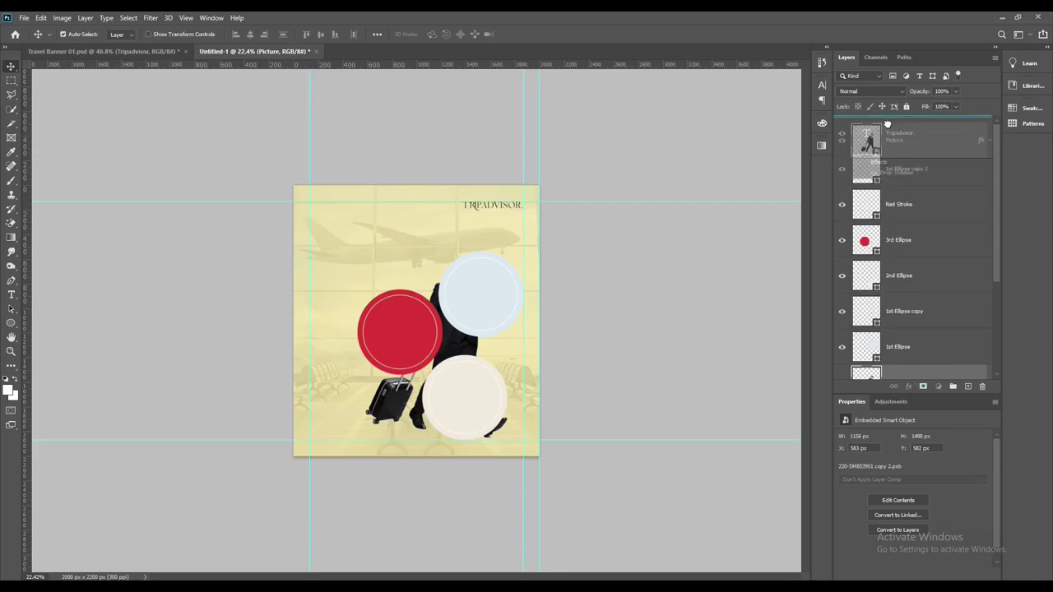
pyautogui.hotkey('ctrl', 't')
pyautogui.moveTo(362, 259); pyautogui.dragTo(346, 231)
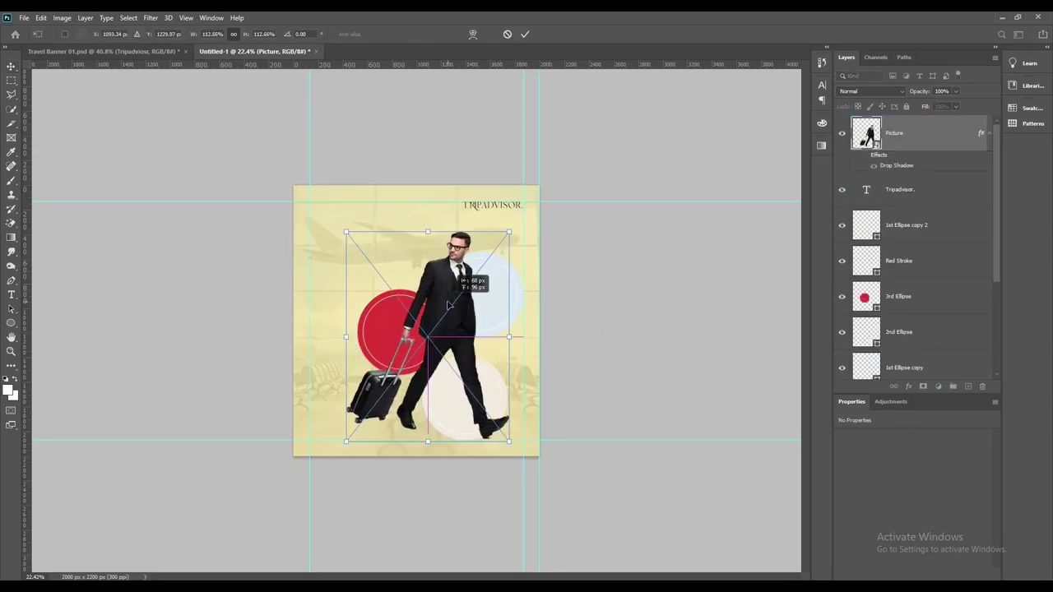
pyautogui.hotkey('ctrl', '0')
pyautogui.moveTo(566, 518); pyautogui.dragTo(556, 503)
pyautogui.press('Return')
pyautogui.scroll(-2, 623, 300)
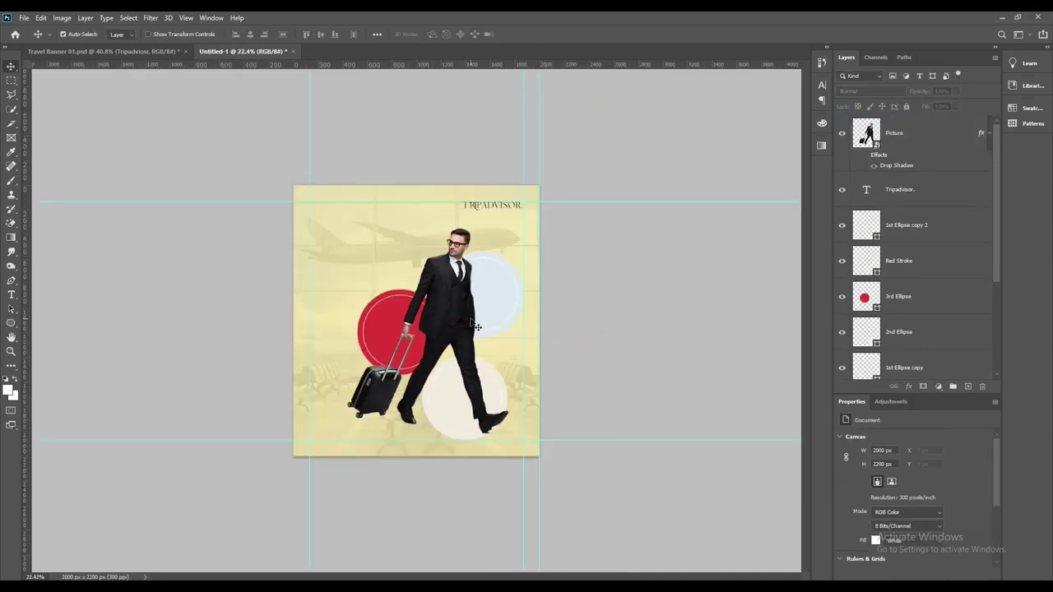
pyautogui.click(619, 297)
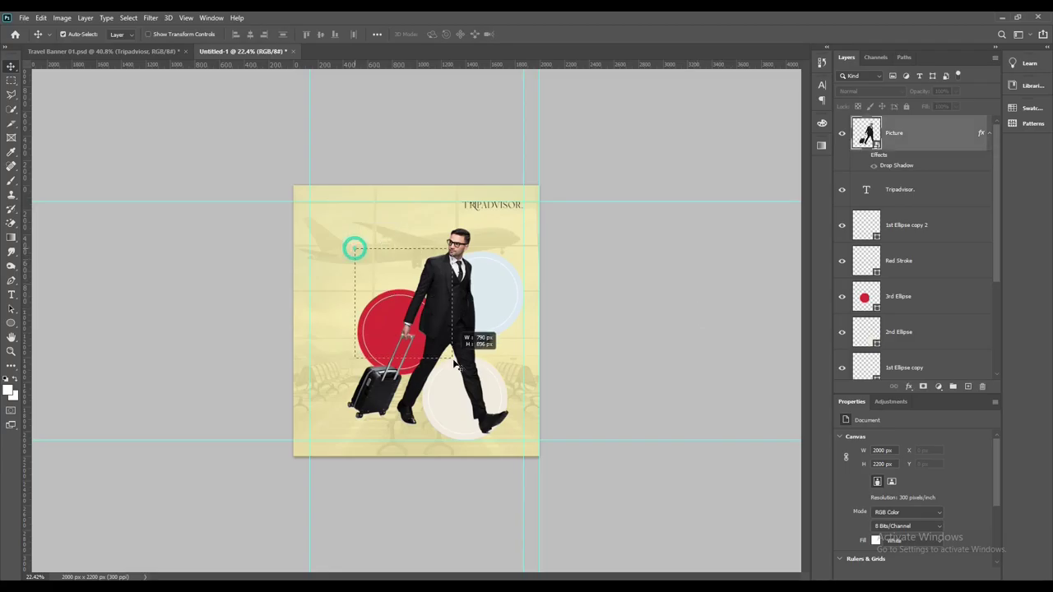
# Step: Nudge the TRIPADVISOR. title slightly right and reselect the businessman photo
pyautogui.scroll(4, 595, 240)
pyautogui.scroll(2, 596, 239)
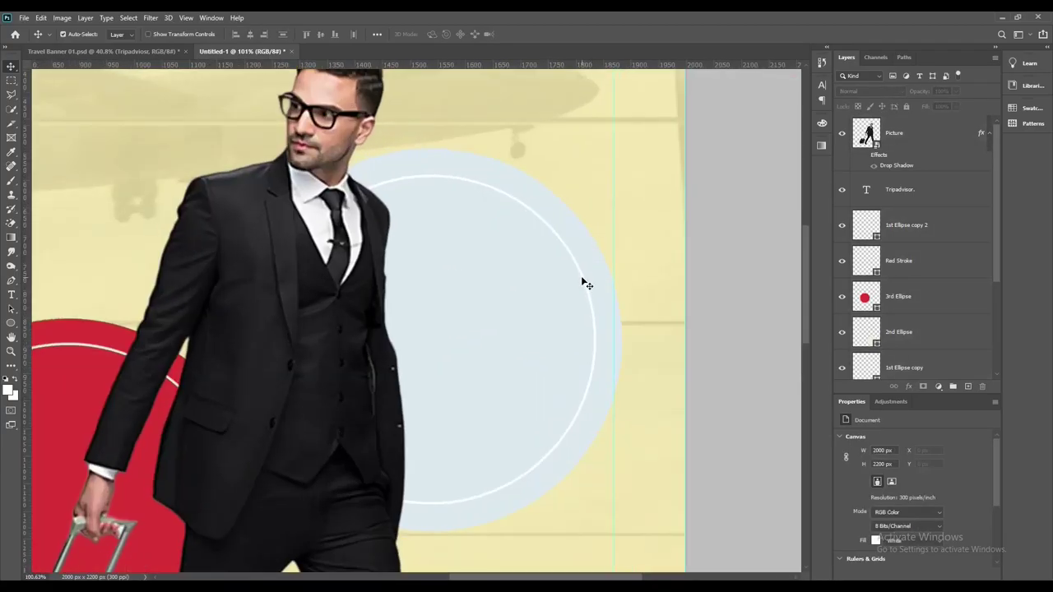
pyautogui.hotkey('ctrl', '0')
pyautogui.scroll(2, 560, 165)
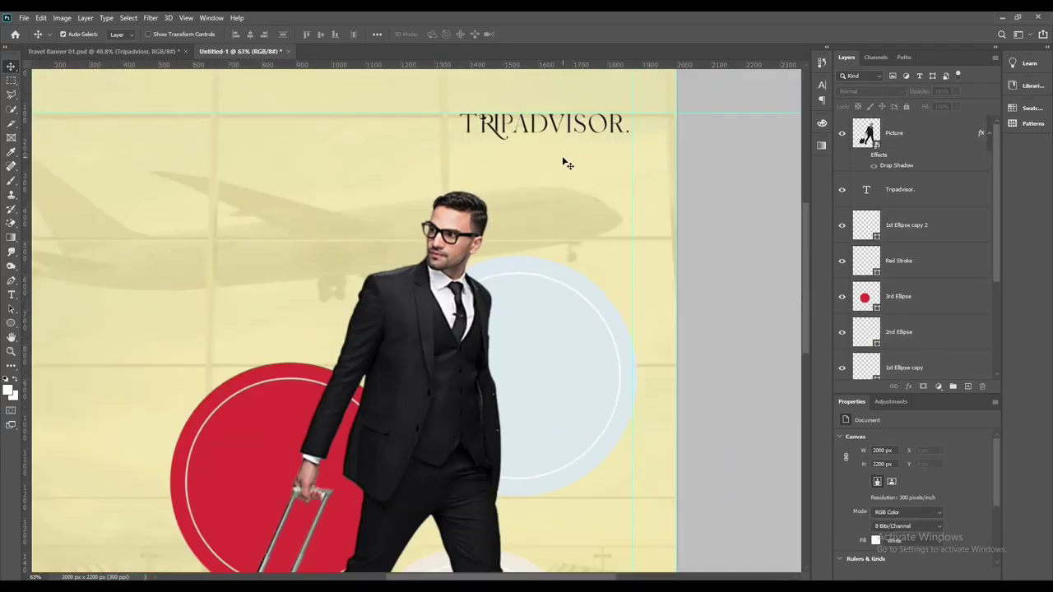
pyautogui.scroll(-2, 632, 125)
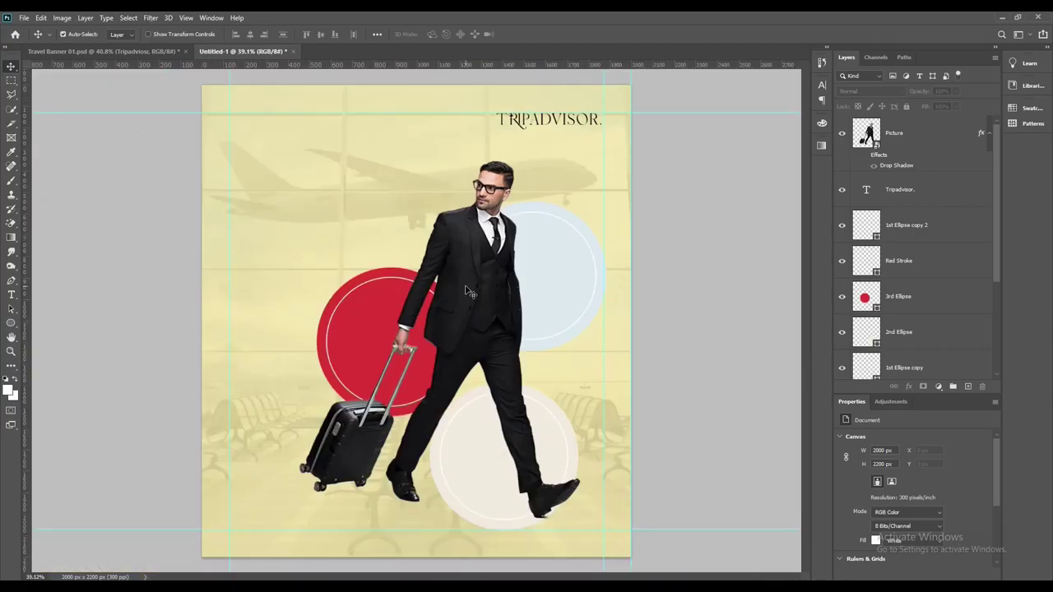
pyautogui.scroll(4, 567, 116)
pyautogui.scroll(2, 568, 115)
pyautogui.scroll(2, 567, 116)
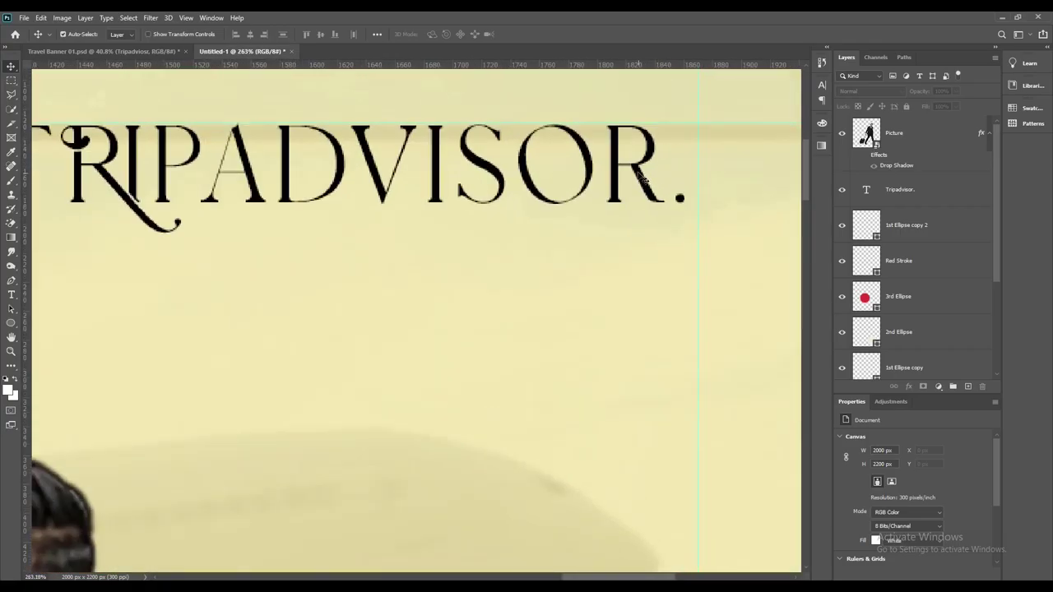
pyautogui.moveTo(568, 206); pyautogui.dragTo(581, 206)
pyautogui.scroll(-4, 582, 207)
pyautogui.scroll(-3, 505, 294)
pyautogui.scroll(-1, 359, 214)
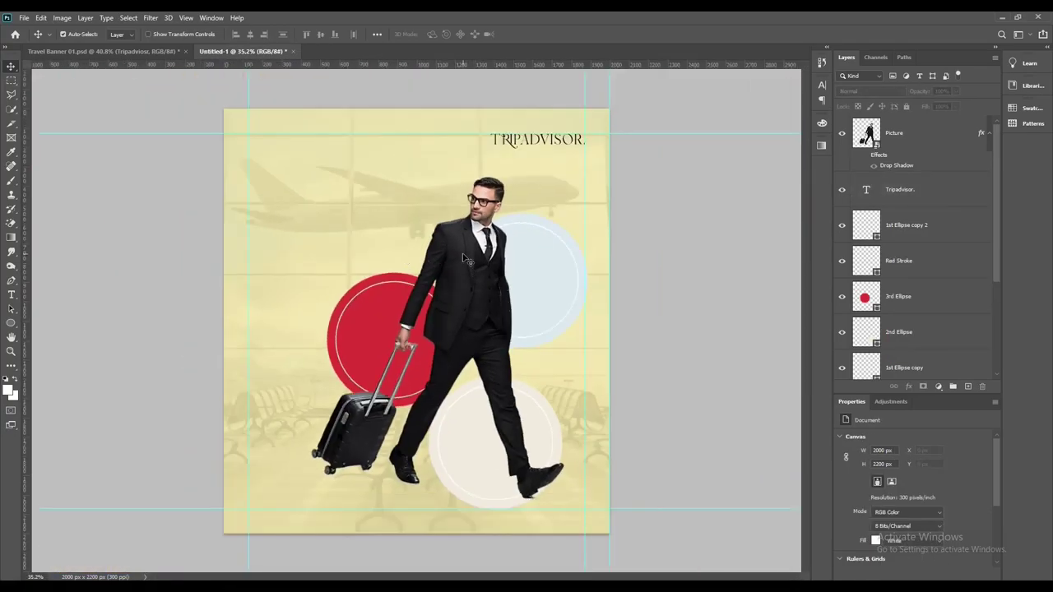
pyautogui.click(469, 260)
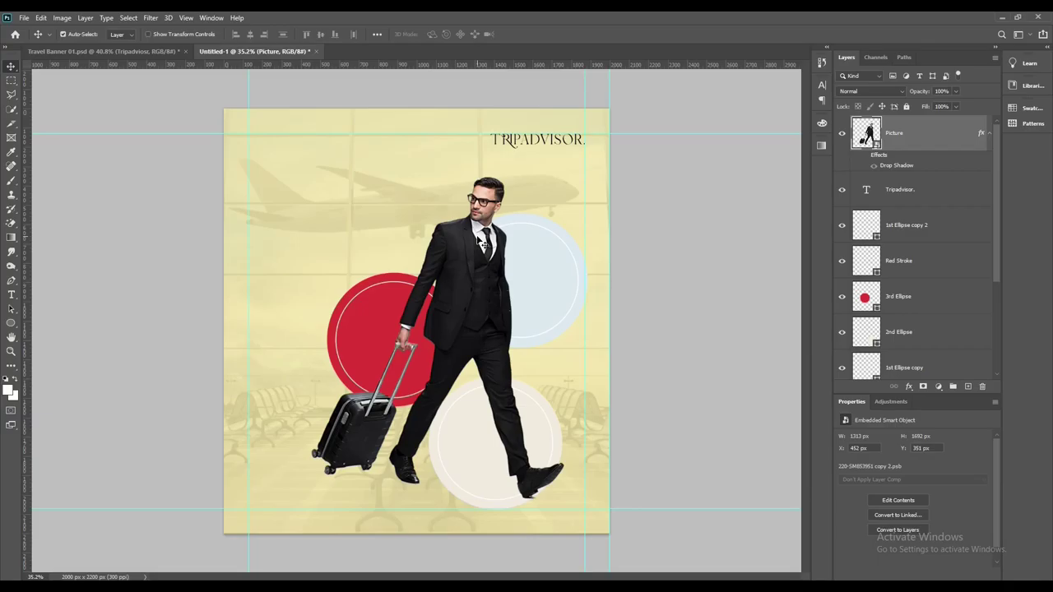
# Step: Add a drop shadow to the businessman (Distance 13 px, Spread 10%, Size 59 px)
pyautogui.click(909, 386)
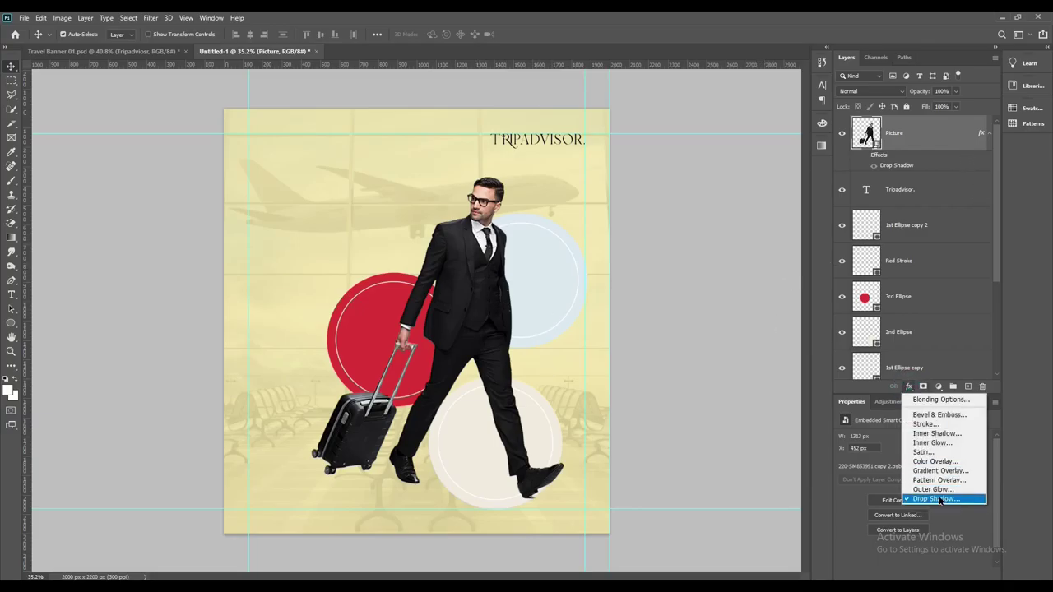
pyautogui.click(933, 401)
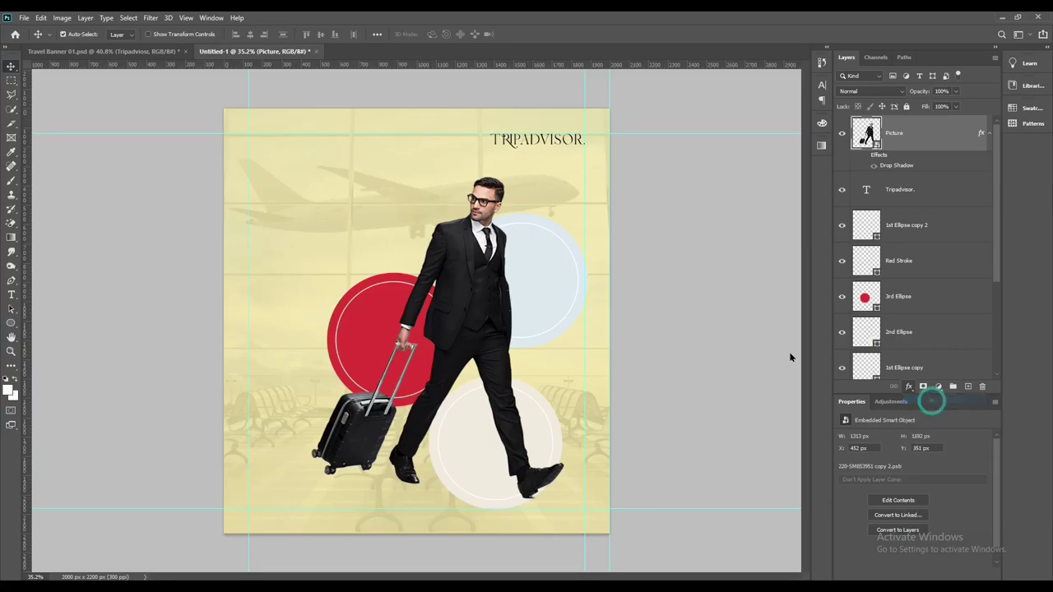
pyautogui.click(613, 323)
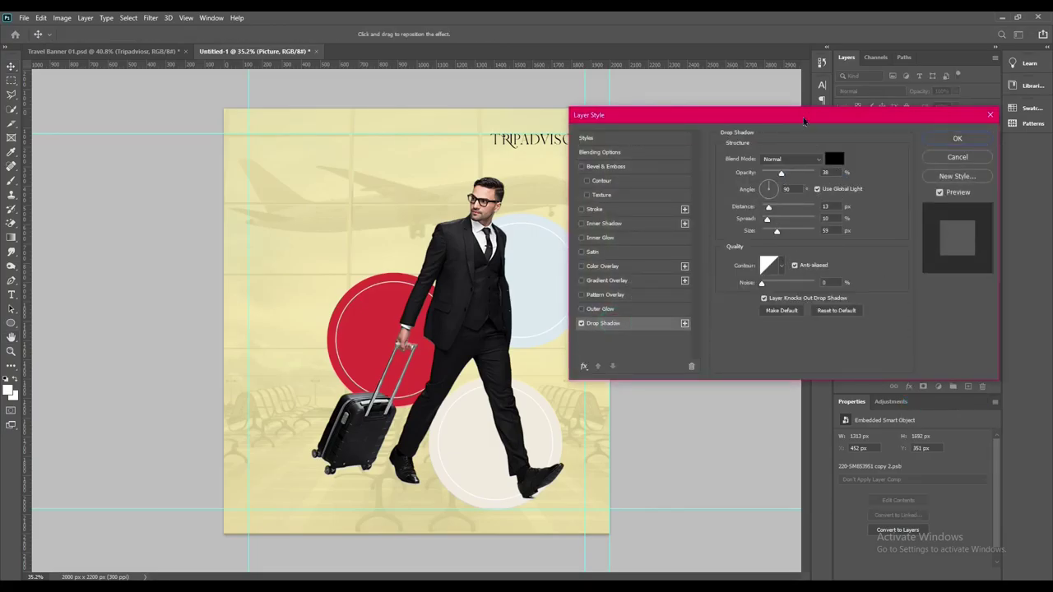
pyautogui.moveTo(805, 121); pyautogui.dragTo(761, 130)
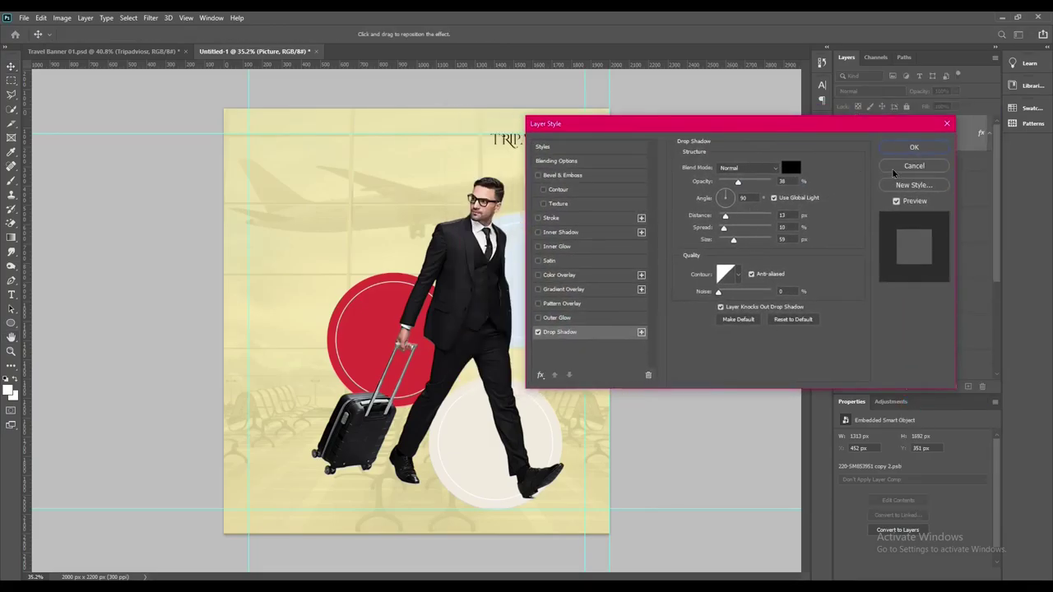
pyautogui.click(913, 147)
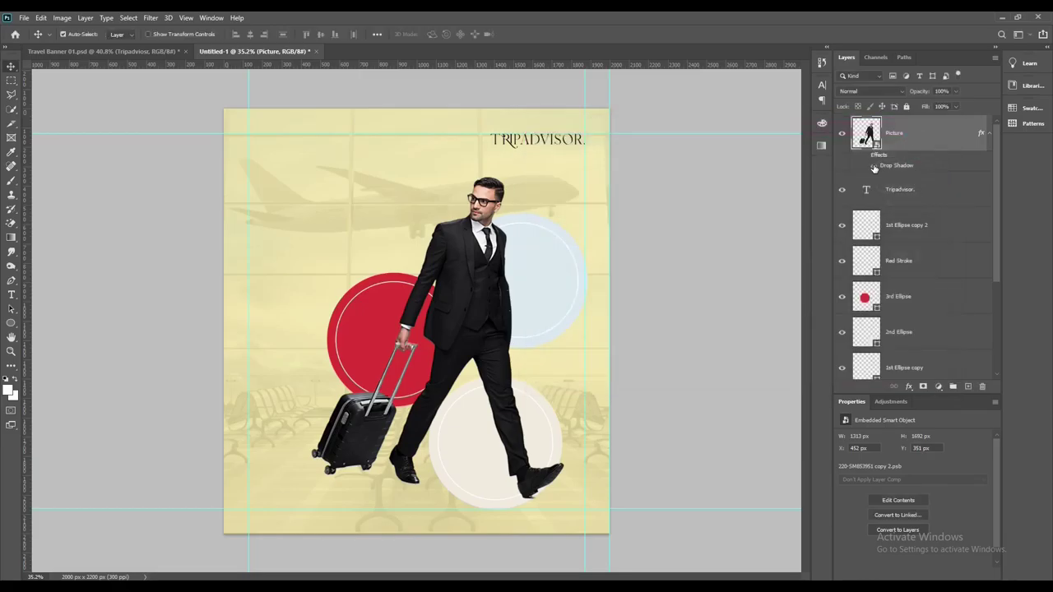
pyautogui.click(697, 251)
pyautogui.scroll(3, 698, 251)
pyautogui.scroll(-3, 489, 423)
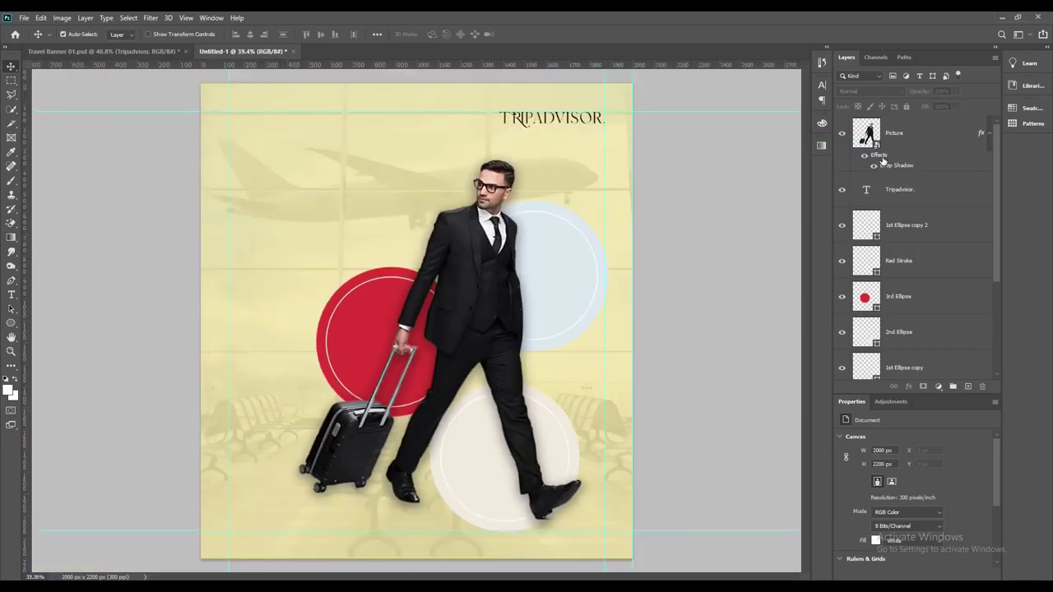
# Step: Raise the businessman's drop shadow opacity to make it darker
pyautogui.doubleClick(882, 156)
pyautogui.click(590, 325)
pyautogui.moveTo(767, 175)
pyautogui.mouseDown()
pyautogui.moveTo(787, 178)
pyautogui.moveTo(773, 176)
pyautogui.mouseUp()
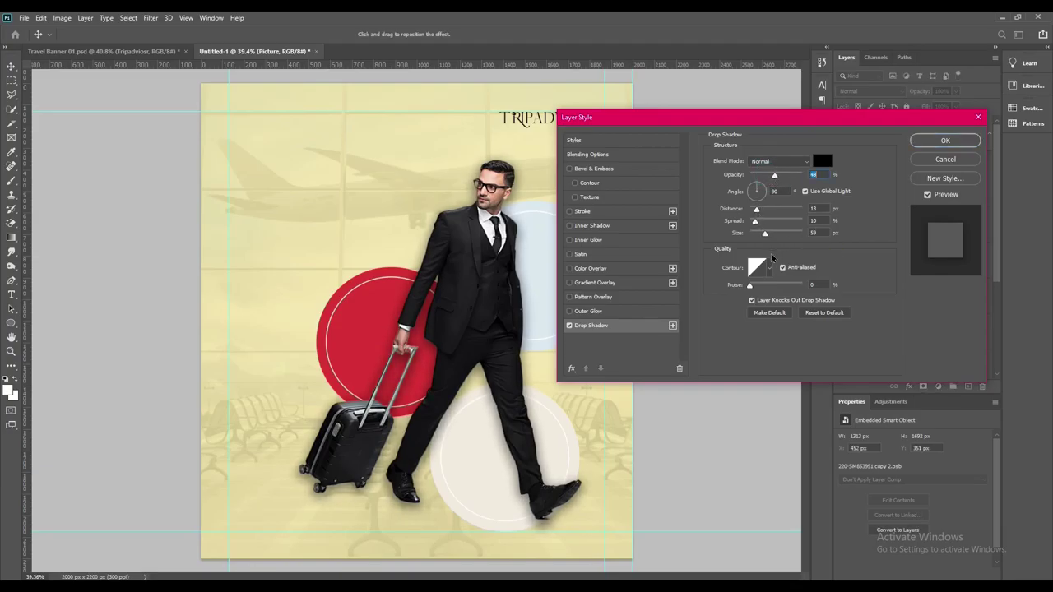
pyautogui.click(945, 140)
pyautogui.scroll(-5, 496, 321)
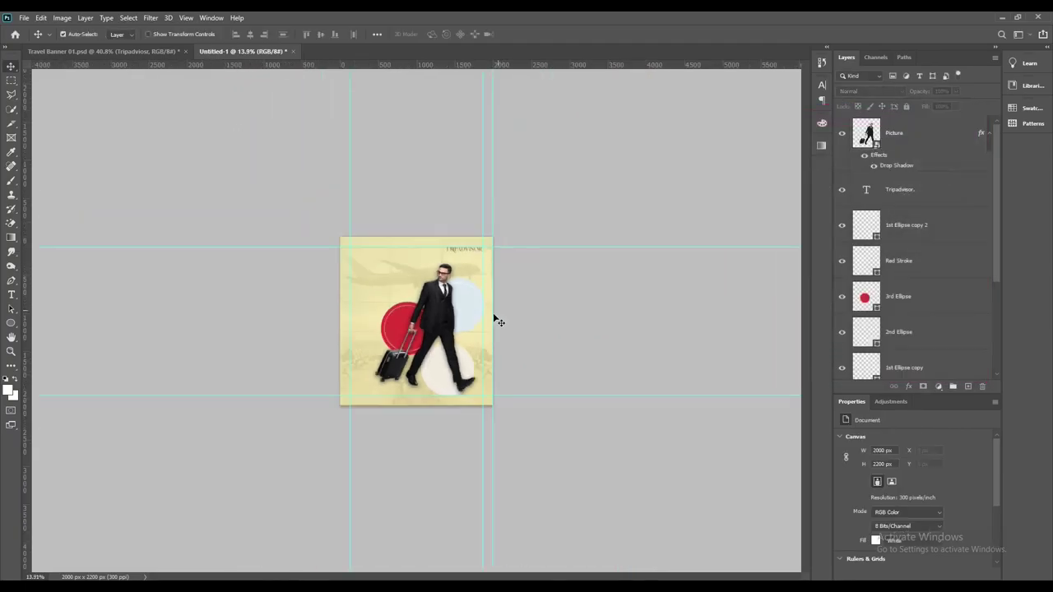
pyautogui.scroll(5, 496, 320)
# Step: Reposition the circle shapes and shift the businessman slightly right, then show Travel Banner 01.psd
pyautogui.click(571, 383)
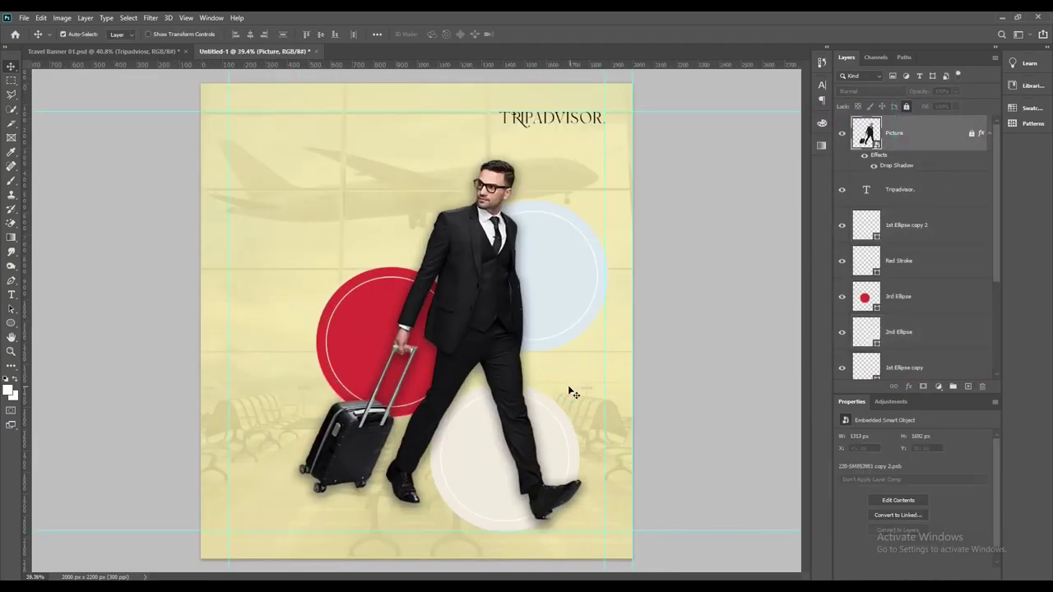
pyautogui.moveTo(571, 392); pyautogui.dragTo(562, 427)
pyautogui.scroll(-3, 482, 353)
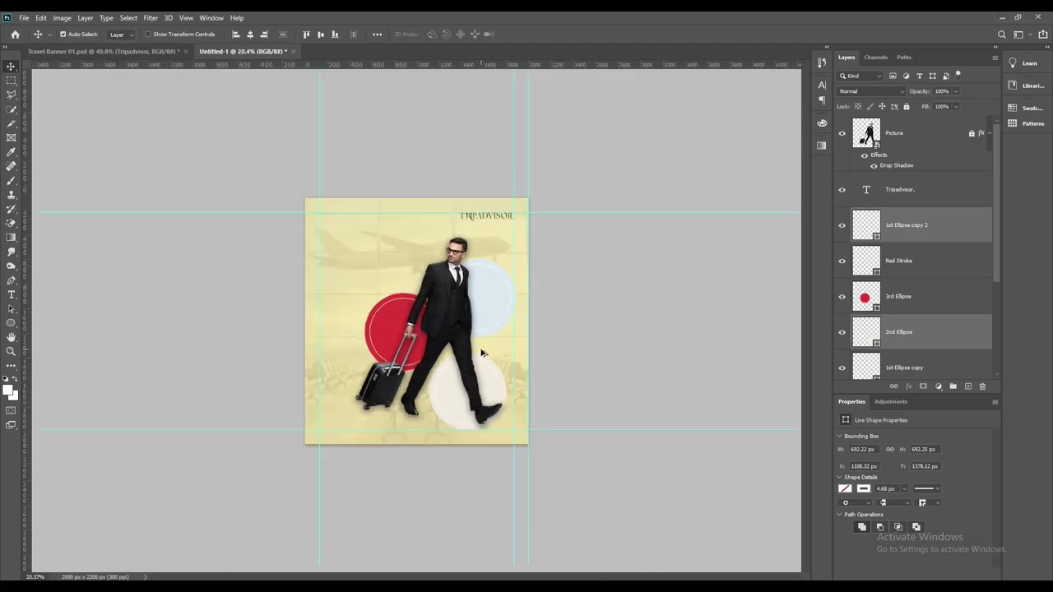
pyautogui.scroll(4, 478, 307)
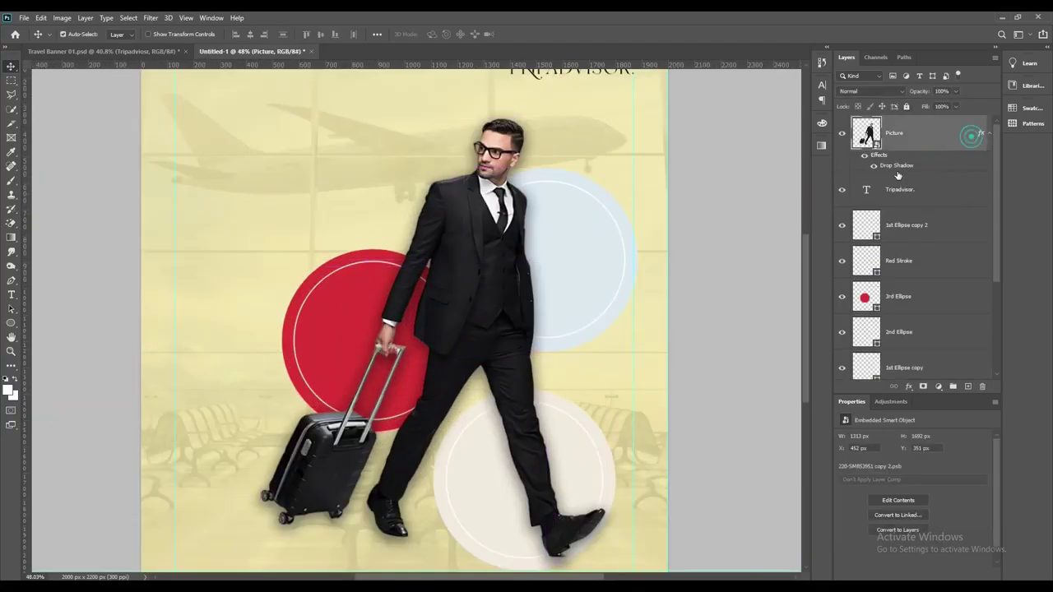
pyautogui.moveTo(485, 315); pyautogui.dragTo(494, 316)
pyautogui.scroll(-3, 430, 365)
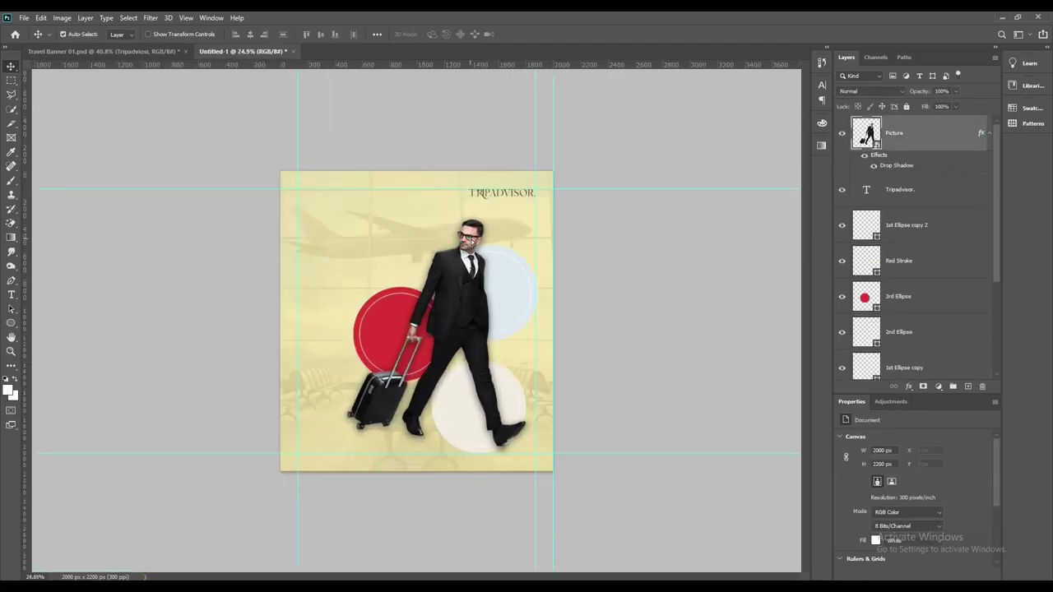
pyautogui.click(367, 258)
pyautogui.click(102, 51)
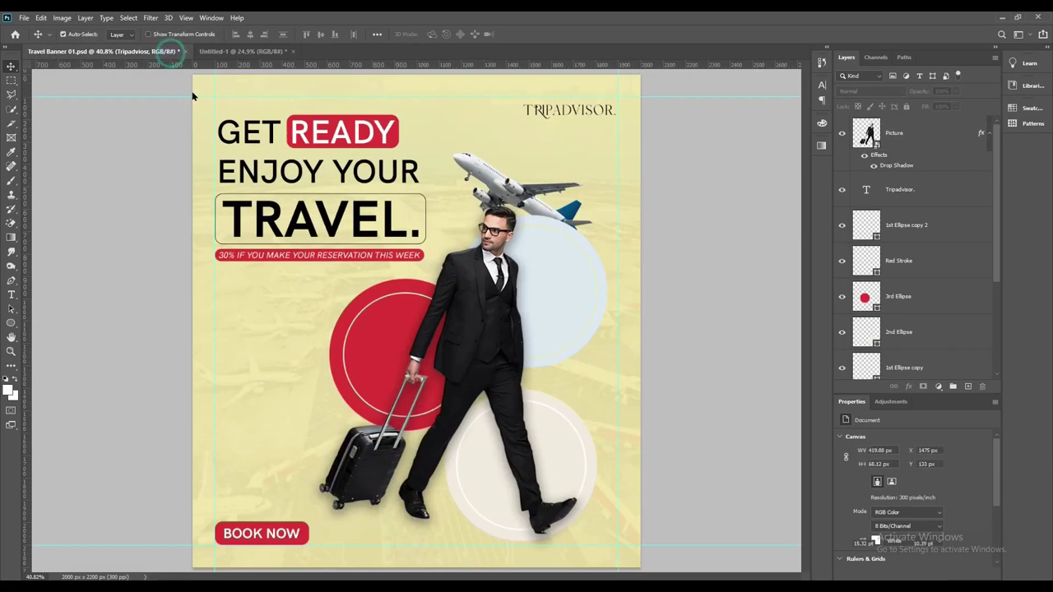
# Step: Duplicate the TRIPADVISOR. text leftward and retype it as 'GET READY ENJOY YOUR'
pyautogui.click(276, 135)
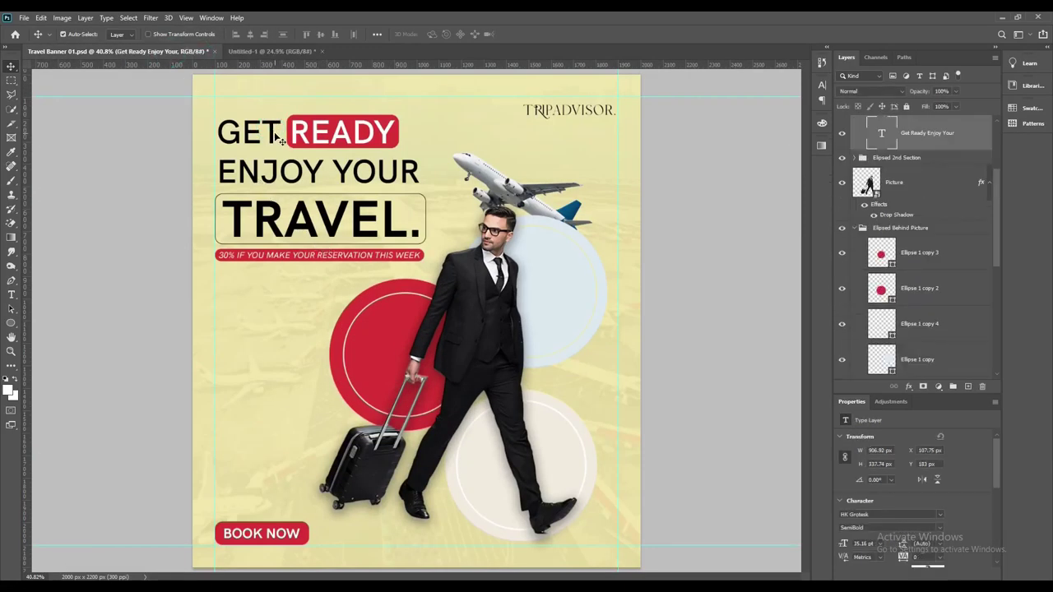
pyautogui.moveTo(282, 142); pyautogui.dragTo(632, 132)
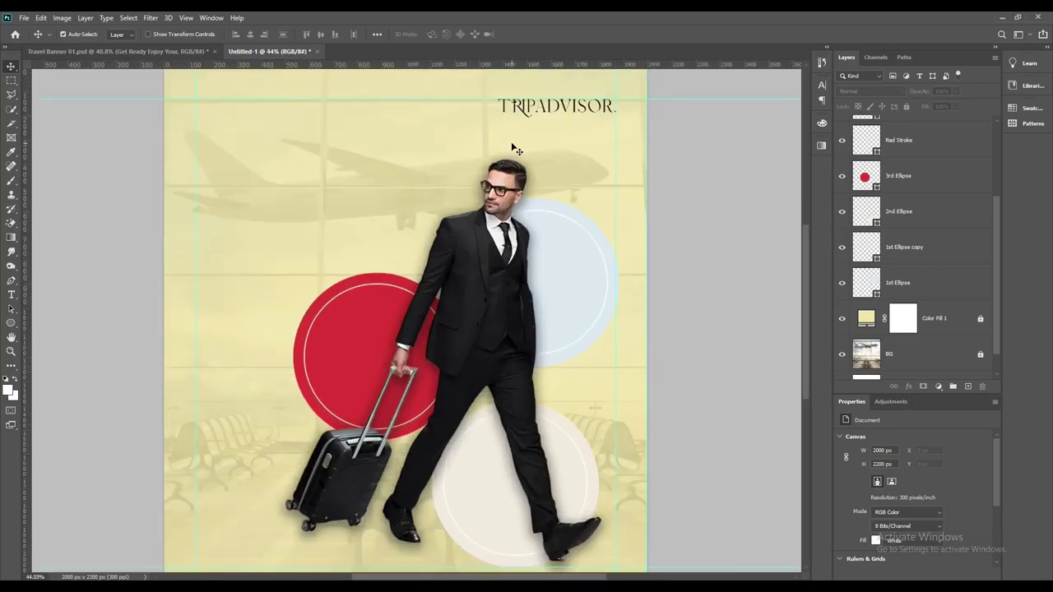
pyautogui.moveTo(632, 131); pyautogui.dragTo(386, 177)
pyautogui.scroll(3, 354, 156)
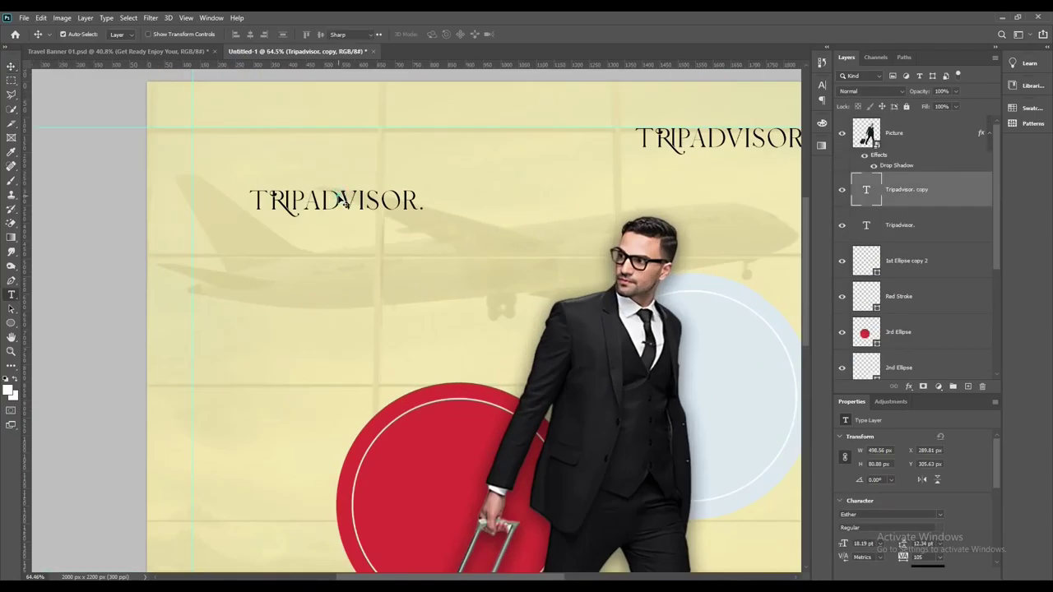
pyautogui.write('tget')
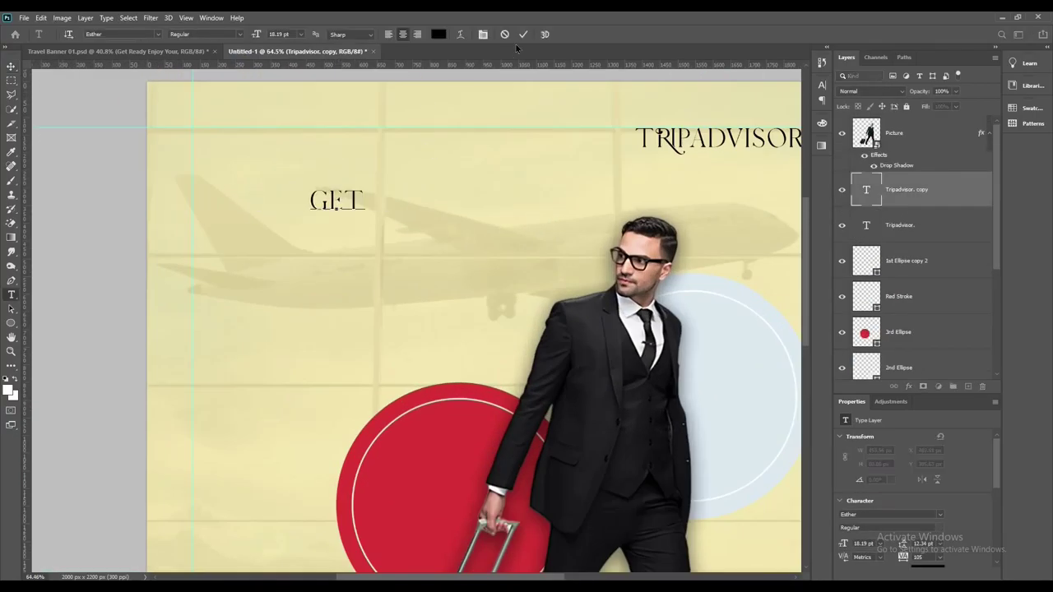
pyautogui.click(10, 66)
pyautogui.click(115, 51)
pyautogui.click(290, 54)
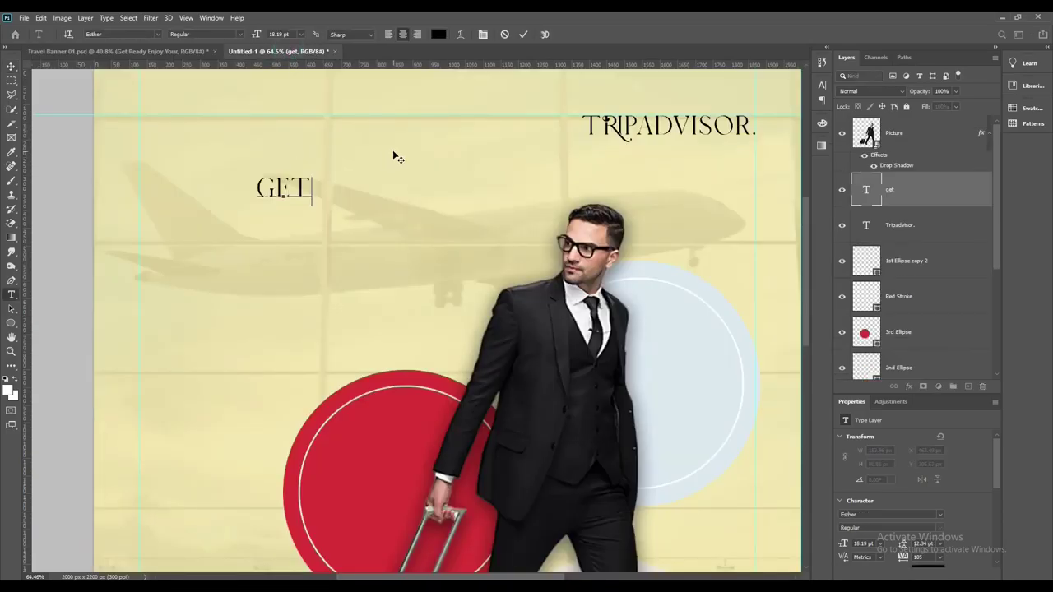
pyautogui.write('enjoy your')
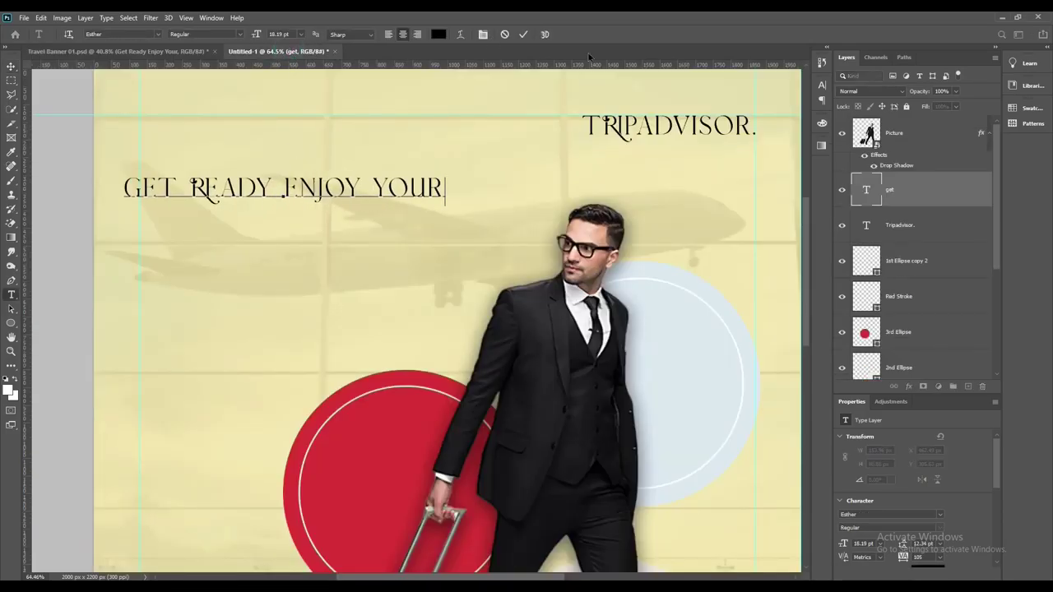
pyautogui.click(11, 66)
pyautogui.click(115, 51)
pyautogui.click(296, 51)
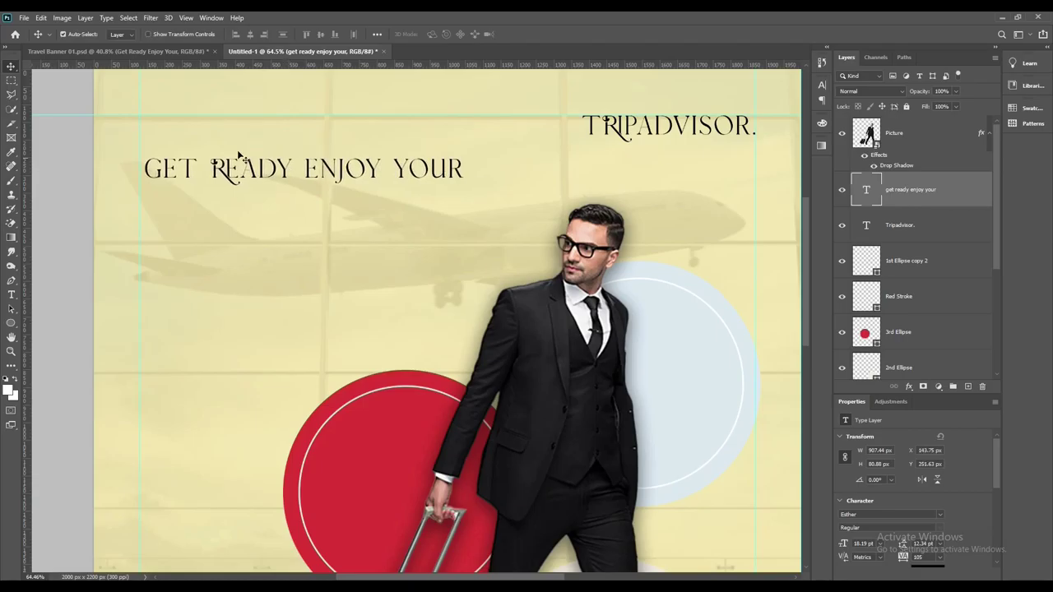
# Step: Set the headline to 35 pt HK Grotesk Bold and nudge it into position
pyautogui.hotkey('ctrl', 'Tab')
pyautogui.scroll(-1, 903, 527)
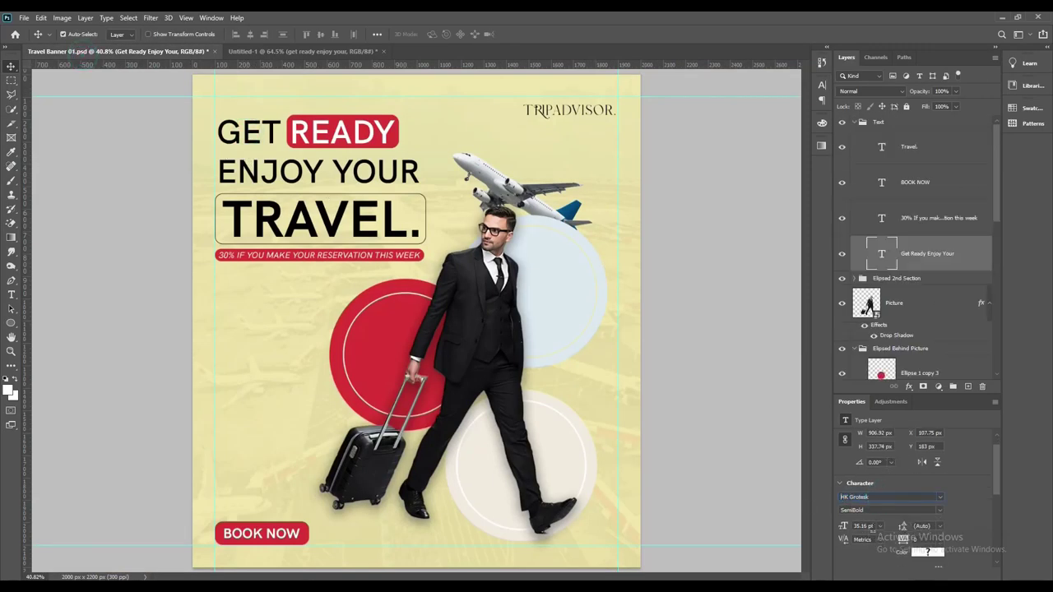
pyautogui.hotkey('ctrl', 'Tab')
pyautogui.write('35')
pyautogui.press('Return')
pyautogui.moveTo(372, 148); pyautogui.dragTo(419, 159)
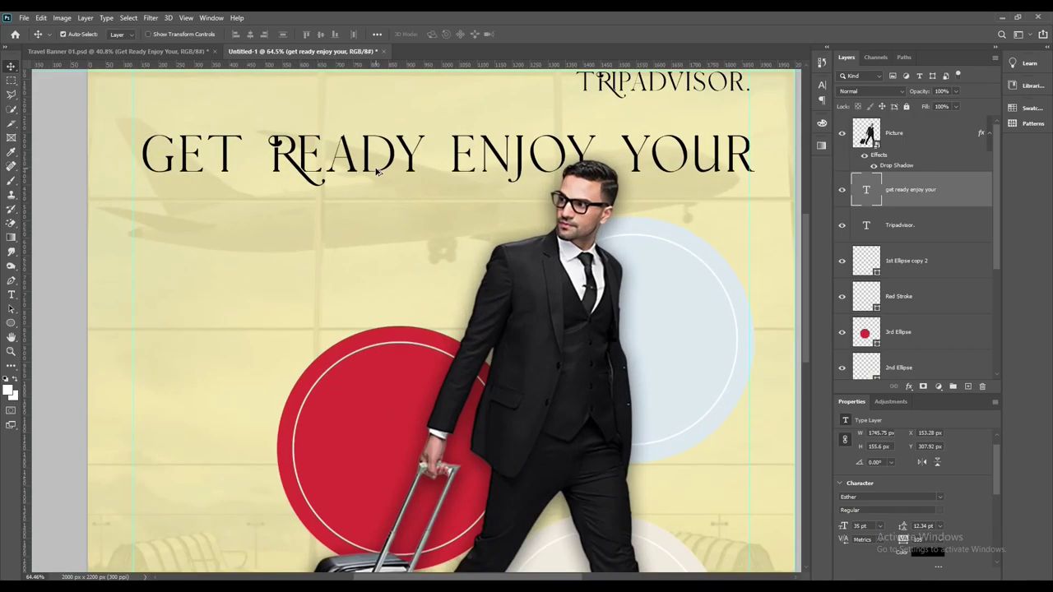
pyautogui.hotkey('shift', 'Left')
pyautogui.write('HK')
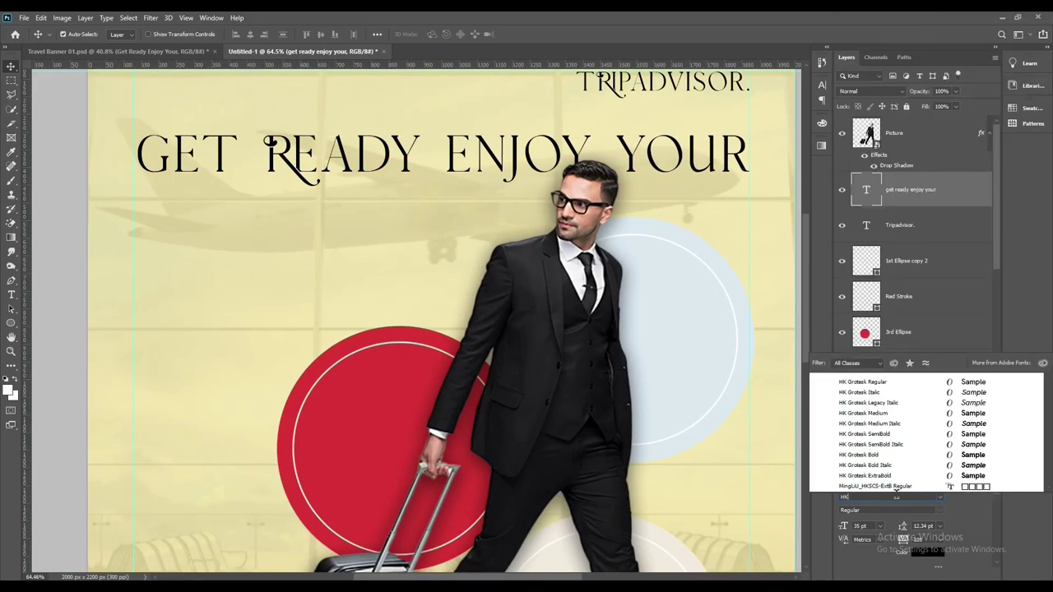
pyautogui.click(858, 454)
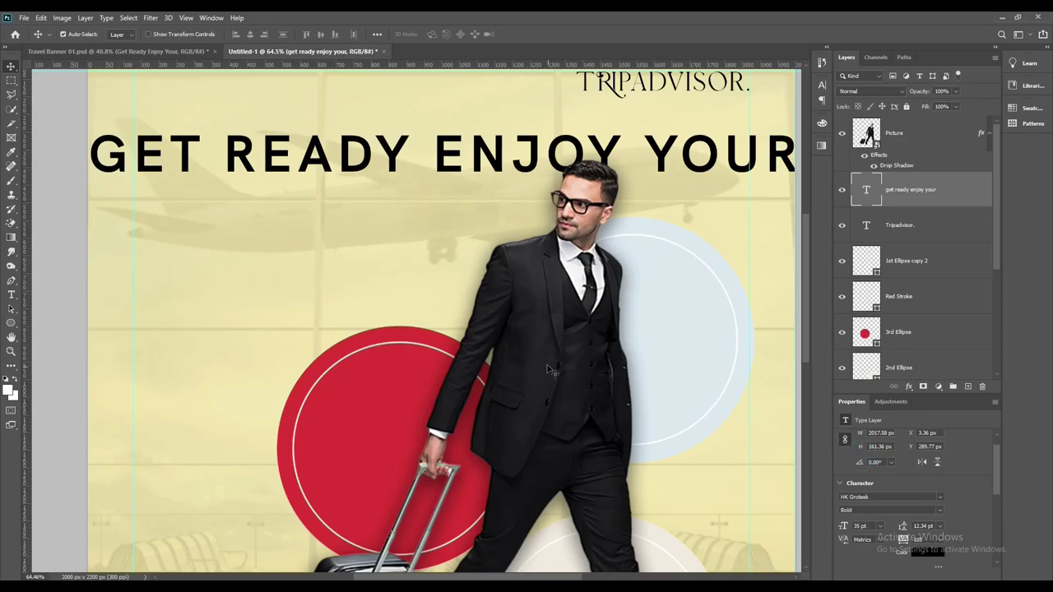
pyautogui.hotkey('ctrl', '0')
pyautogui.click(173, 53)
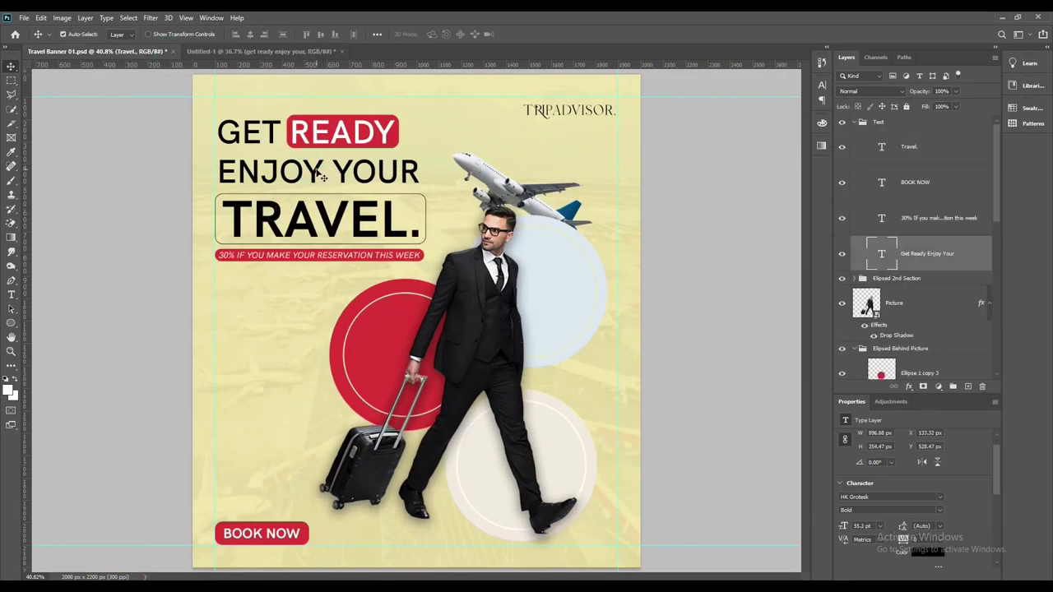
# Step: Make the headline SemiBold and shift it up and to the right
pyautogui.hotkey('ctrl', 'Tab')
pyautogui.click(892, 510)
pyautogui.click(855, 474)
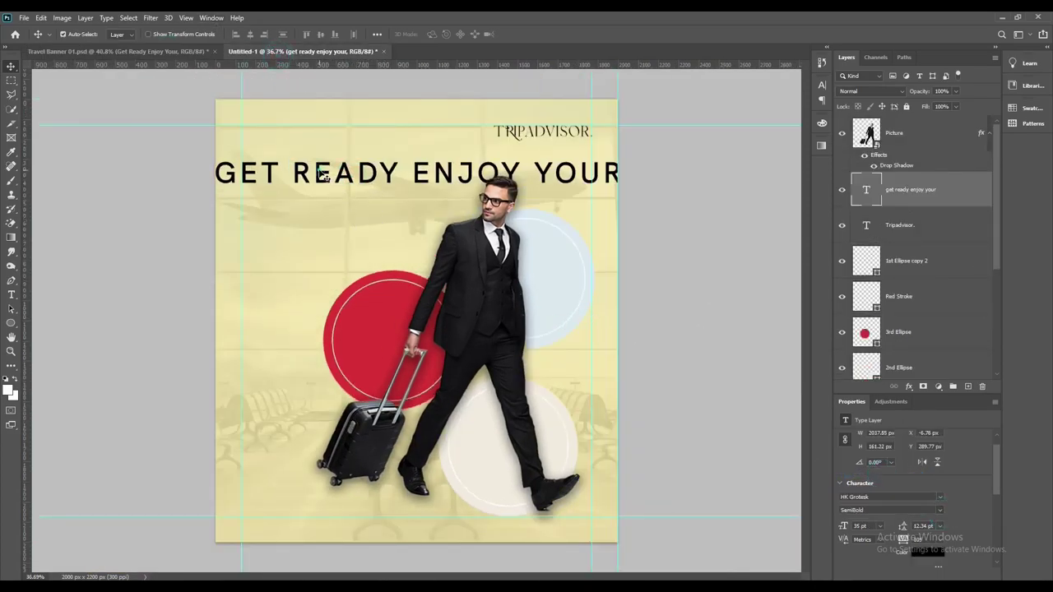
pyautogui.moveTo(324, 176); pyautogui.dragTo(348, 160)
pyautogui.click(124, 53)
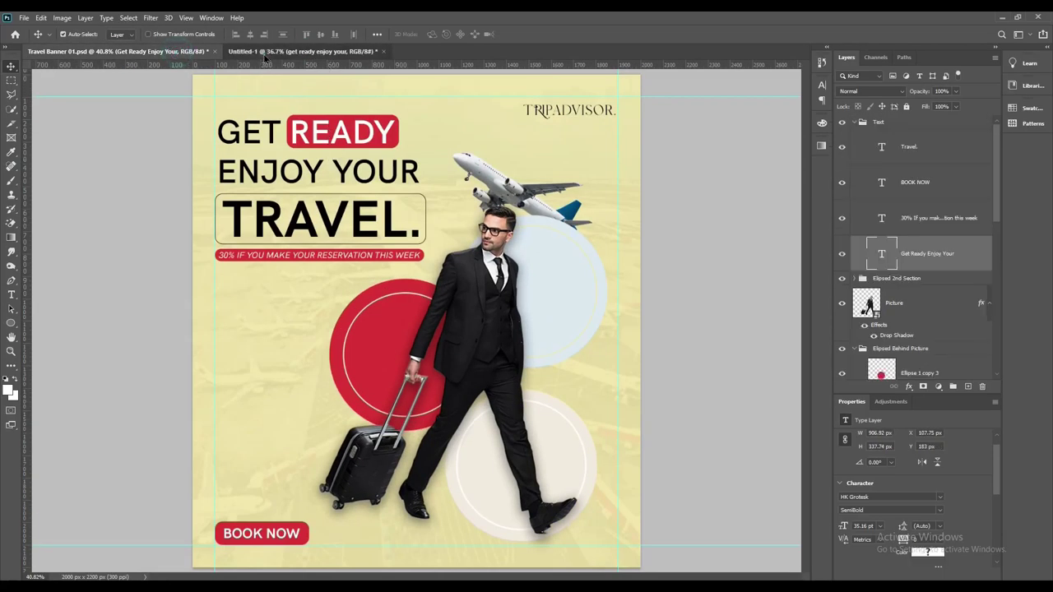
pyautogui.hotkey('ctrl', 'Tab')
# Step: Tighten the headline tracking and break it into GET READY / ENJOY YOUR with Auto leading
pyautogui.click(939, 539)
pyautogui.click(932, 477)
pyautogui.moveTo(472, 161); pyautogui.dragTo(443, 161)
pyautogui.doubleClick(442, 161)
pyautogui.press('BackSpace')
pyautogui.press('Return')
pyautogui.hotkey('ctrl', 'Return')
pyautogui.click(940, 525)
pyautogui.click(939, 388)
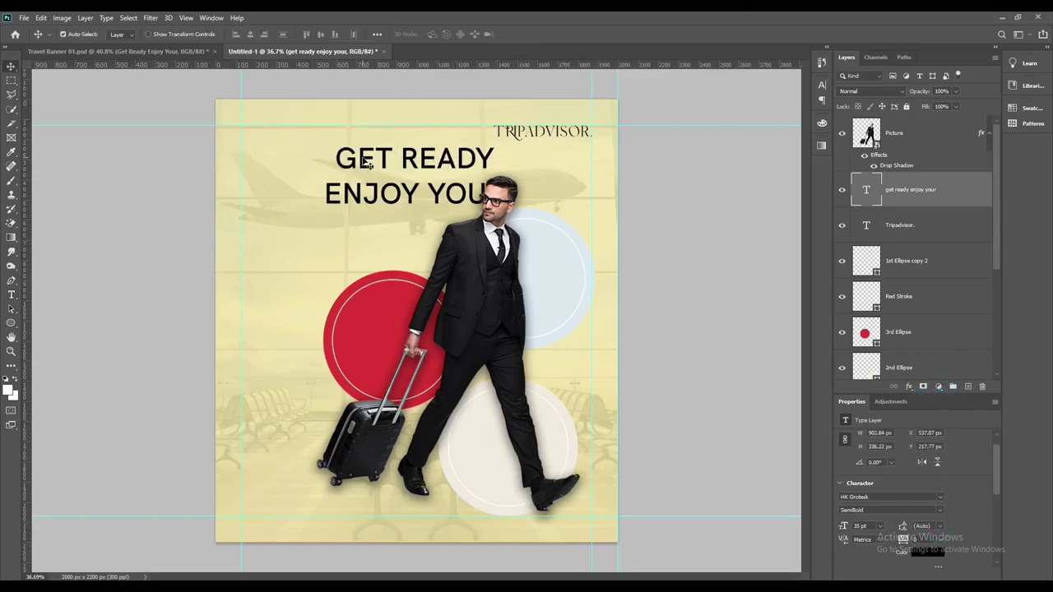
# Step: Move the headline to the top left; lower the businessman 15 px and enlarge him to about 109%
pyautogui.moveTo(444, 139); pyautogui.dragTo(348, 139)
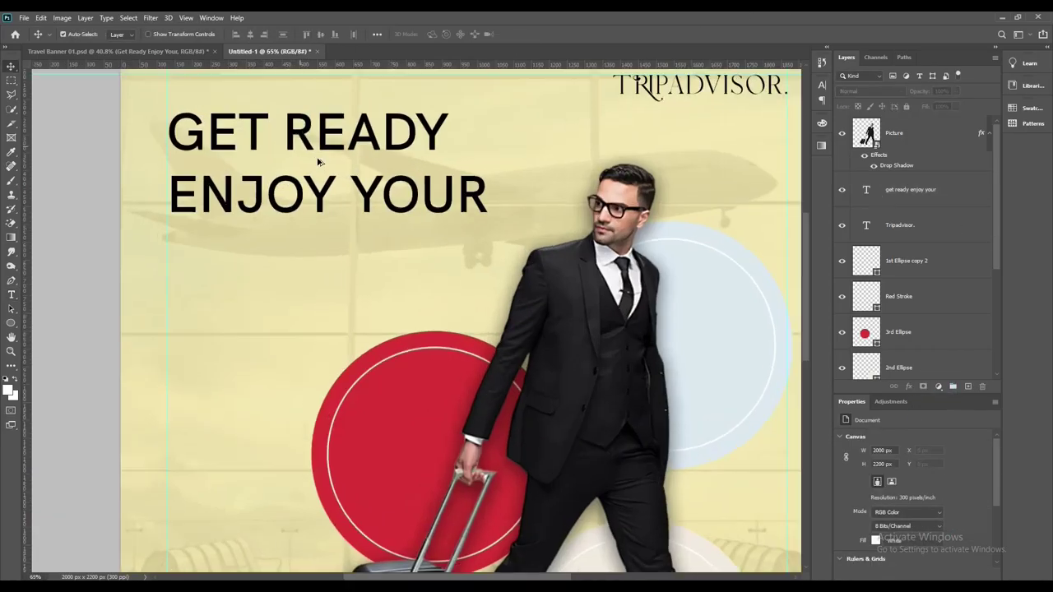
pyautogui.scroll(3, 283, 122)
pyautogui.scroll(-2, 386, 203)
pyautogui.moveTo(518, 359); pyautogui.dragTo(518, 368)
pyautogui.hotkey('ctrl', 't')
pyautogui.moveTo(472, 270); pyautogui.dragTo(493, 277)
pyautogui.press('Return')
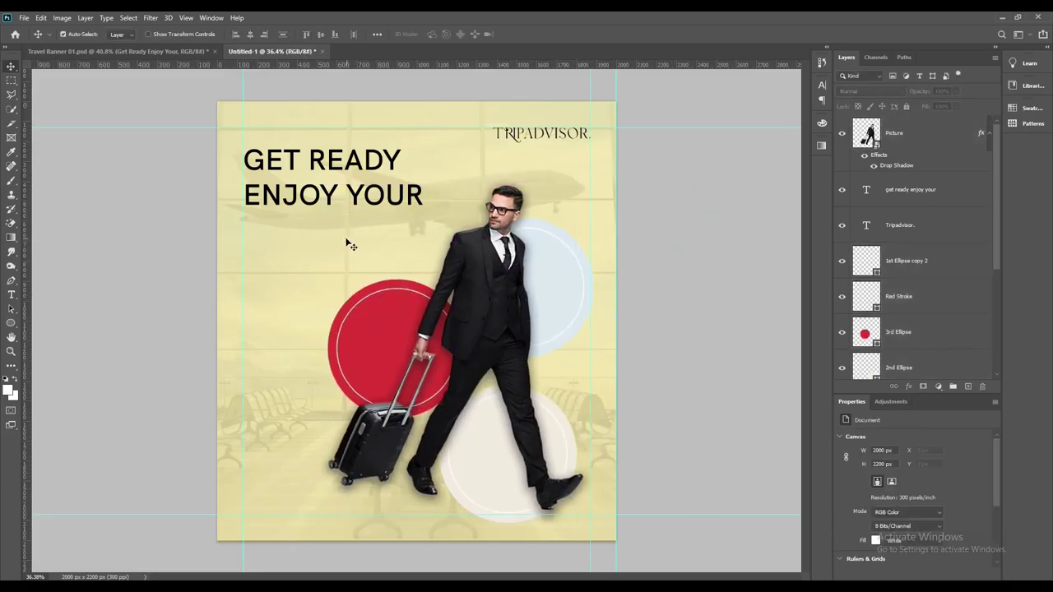
pyautogui.hotkey('ctrl', 'Tab')
pyautogui.hotkey('ctrl', 'Tab')
pyautogui.click(303, 160)
pyautogui.hotkey('ctrl', 'Tab')
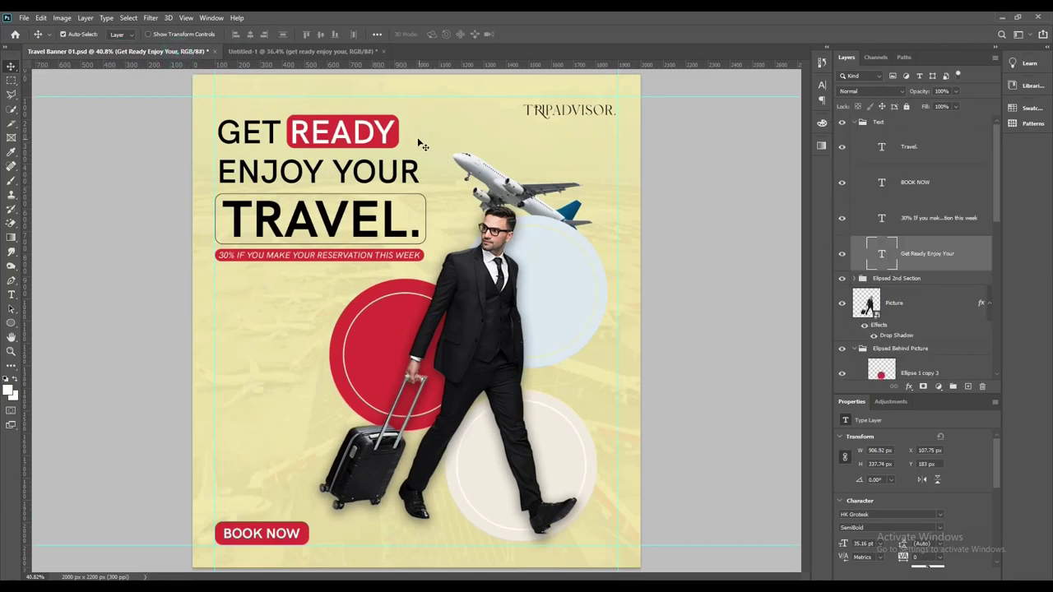
# Step: Draw a red rounded rectangle around READY, layered behind the headline
pyautogui.click(261, 52)
pyautogui.rightClick(12, 322)
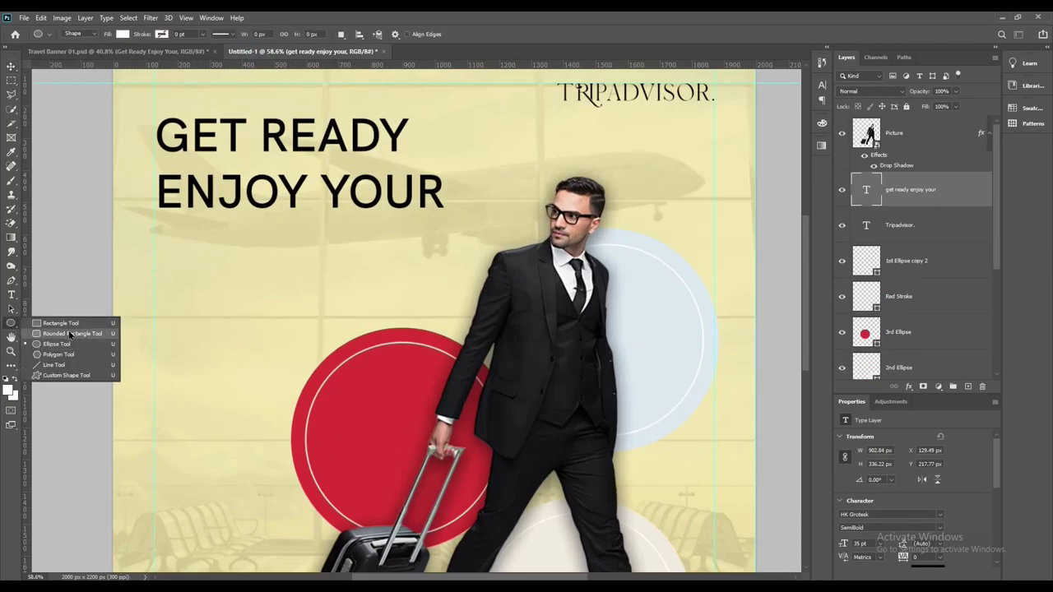
pyautogui.click(57, 329)
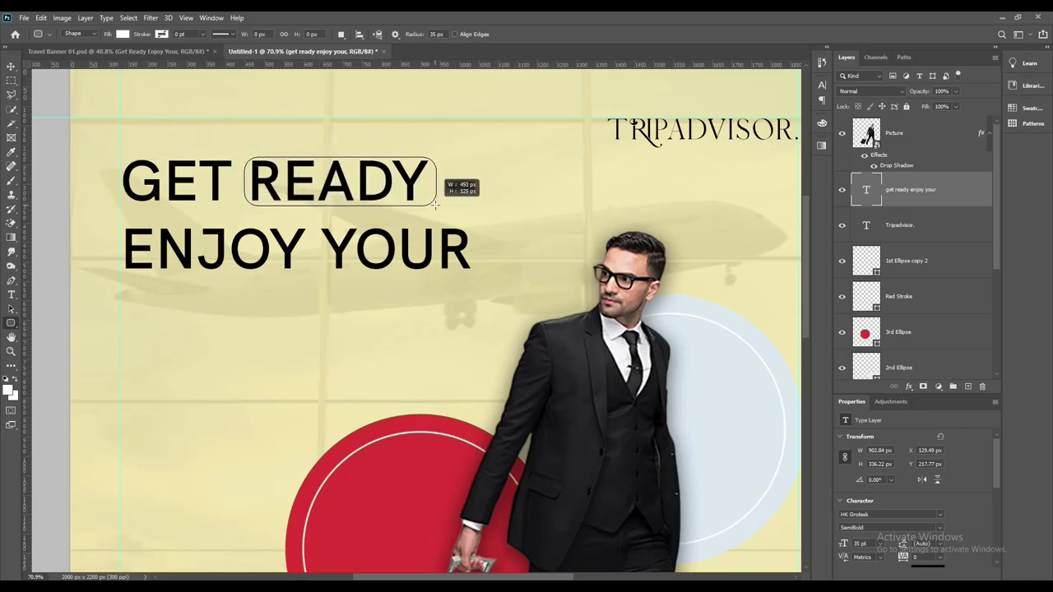
pyautogui.moveTo(245, 157); pyautogui.dragTo(441, 206)
pyautogui.press('v')
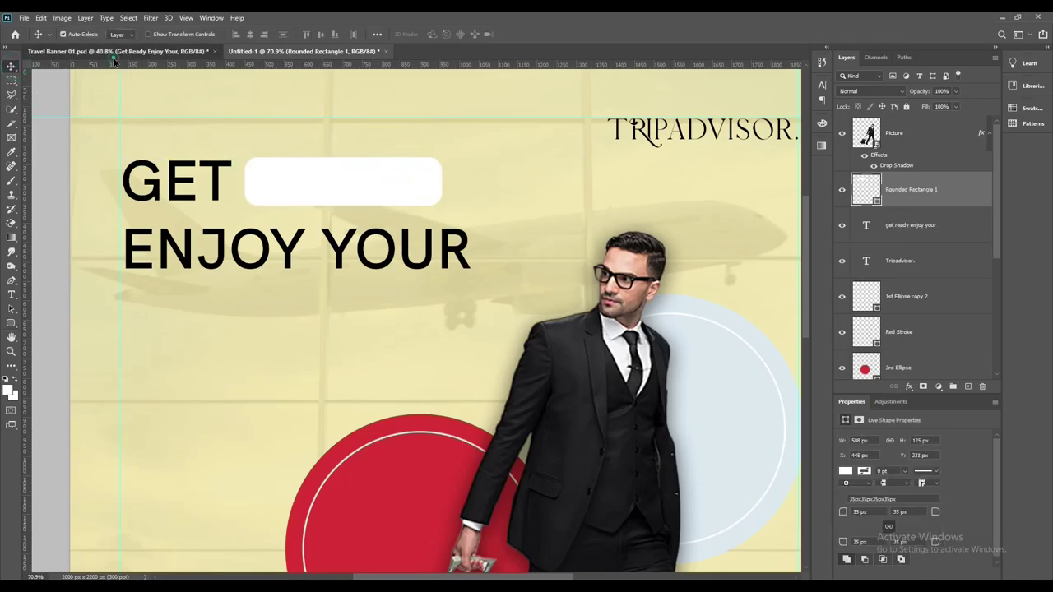
pyautogui.hscroll(2, 425, 148)
pyautogui.scroll(-2, 426, 148)
pyautogui.doubleClick(865, 189)
pyautogui.click(357, 451)
pyautogui.click(933, 176)
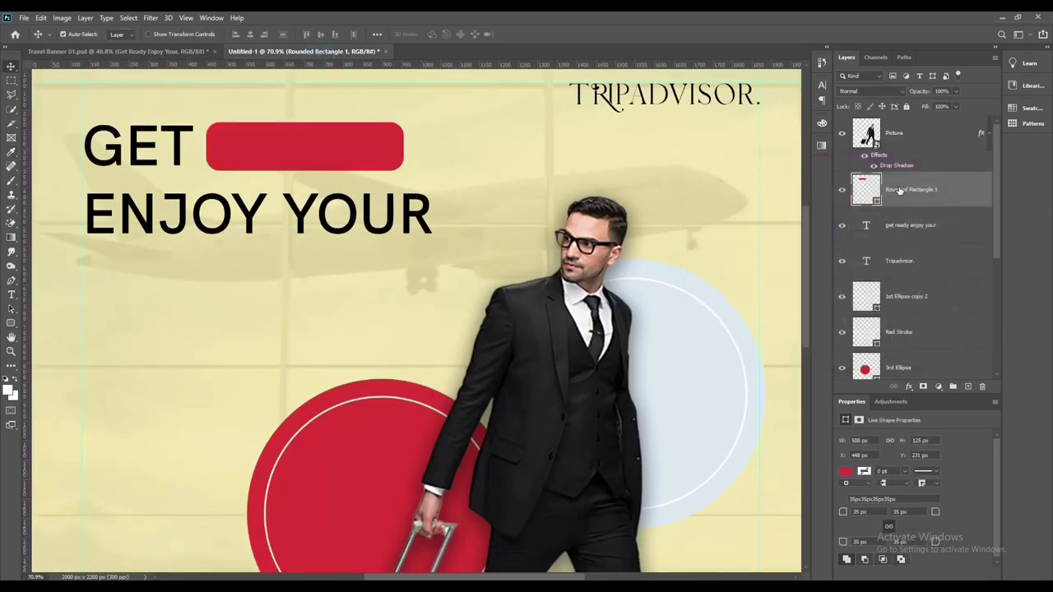
pyautogui.moveTo(900, 190); pyautogui.dragTo(934, 233)
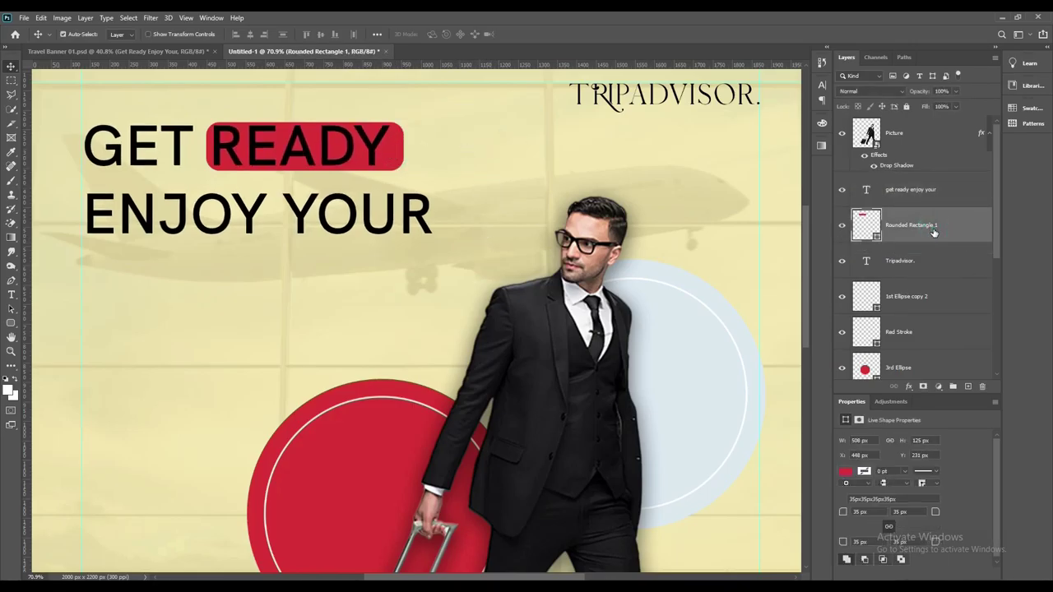
pyautogui.moveTo(403, 148); pyautogui.dragTo(401, 150)
# Step: Stretch the red rounded box to fit snugly around READY
pyautogui.click(401, 151)
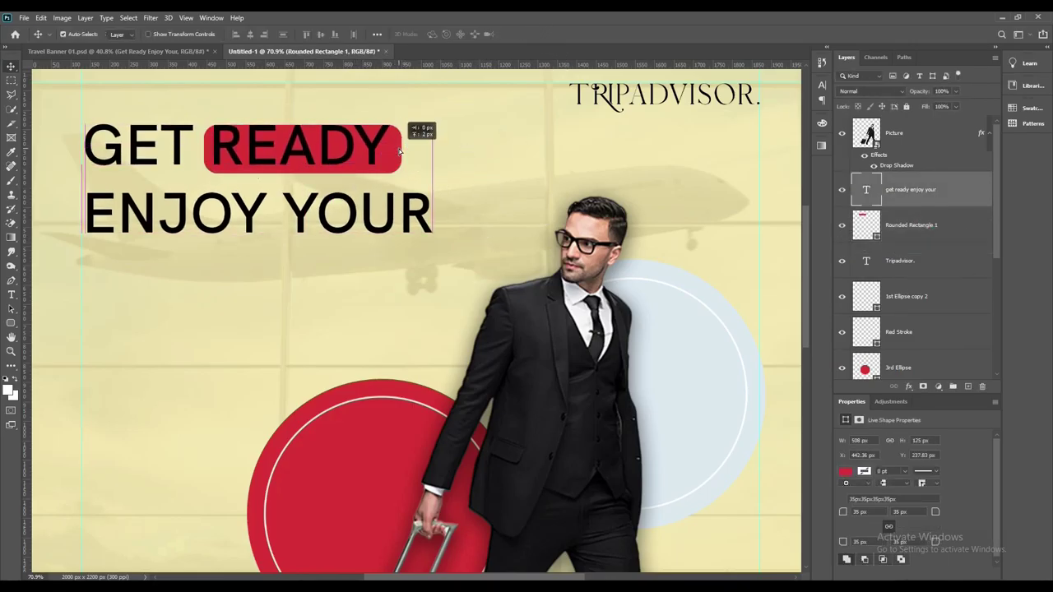
pyautogui.hotkey('ctrl', 't')
pyautogui.hotkey('ctrl', '+')
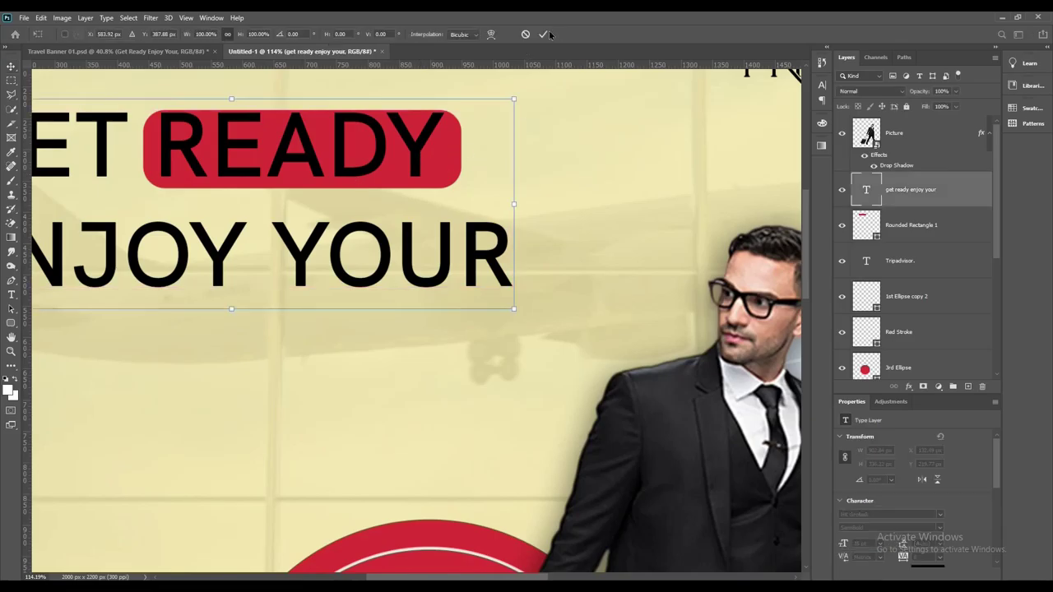
pyautogui.click(551, 35)
pyautogui.hotkey('alt', '[')
pyautogui.hotkey('ctrl', 't')
pyautogui.moveTo(301, 110); pyautogui.dragTo(301, 106)
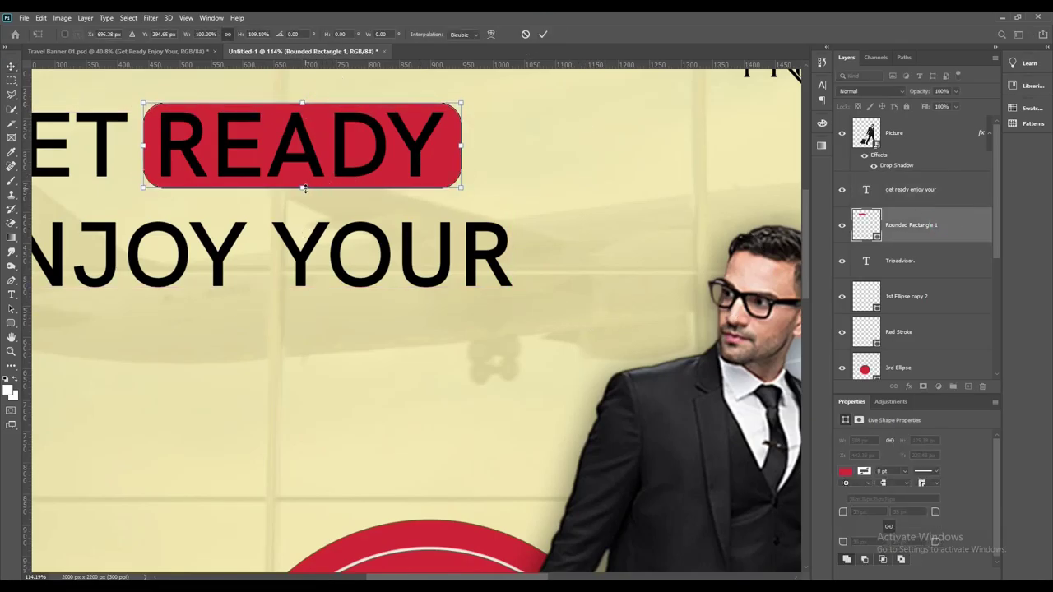
pyautogui.click(543, 34)
# Step: Color the word READY white
pyautogui.doubleClick(376, 146)
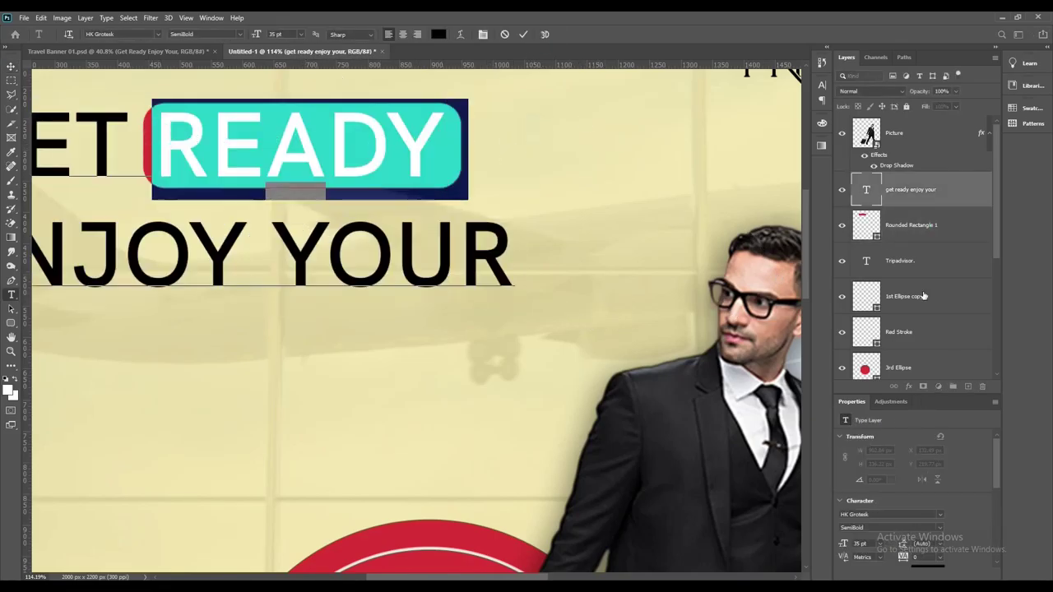
pyautogui.click(928, 565)
pyautogui.click(933, 176)
pyautogui.hotkey('ctrl', 'Return')
pyautogui.press('v')
pyautogui.scroll(-3, 444, 247)
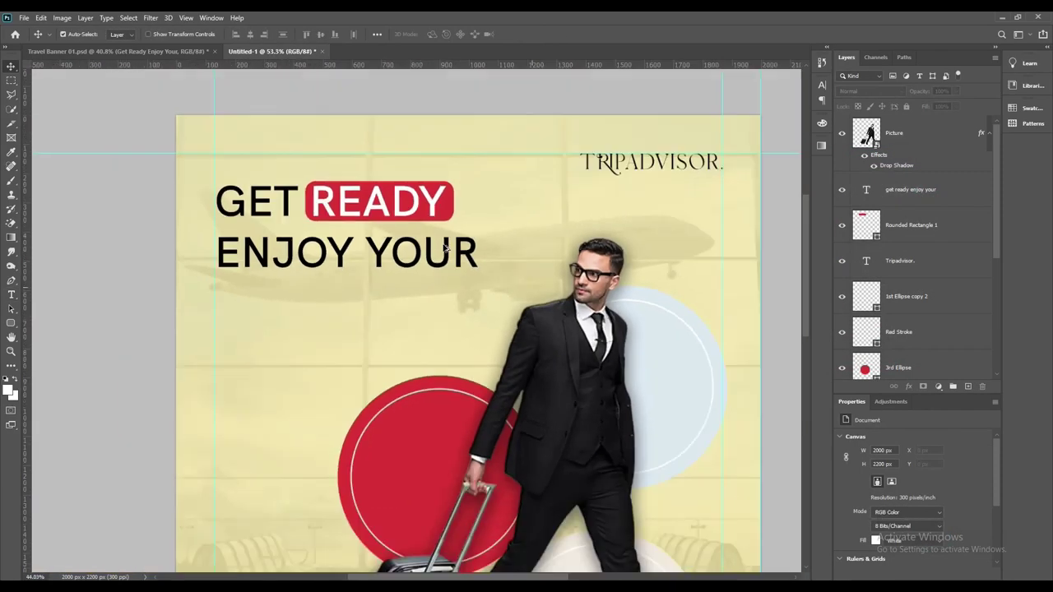
# Step: Duplicate the headline downward as a new TRAVEL line at 55 pt
pyautogui.scroll(-2, 444, 247)
pyautogui.click(896, 131)
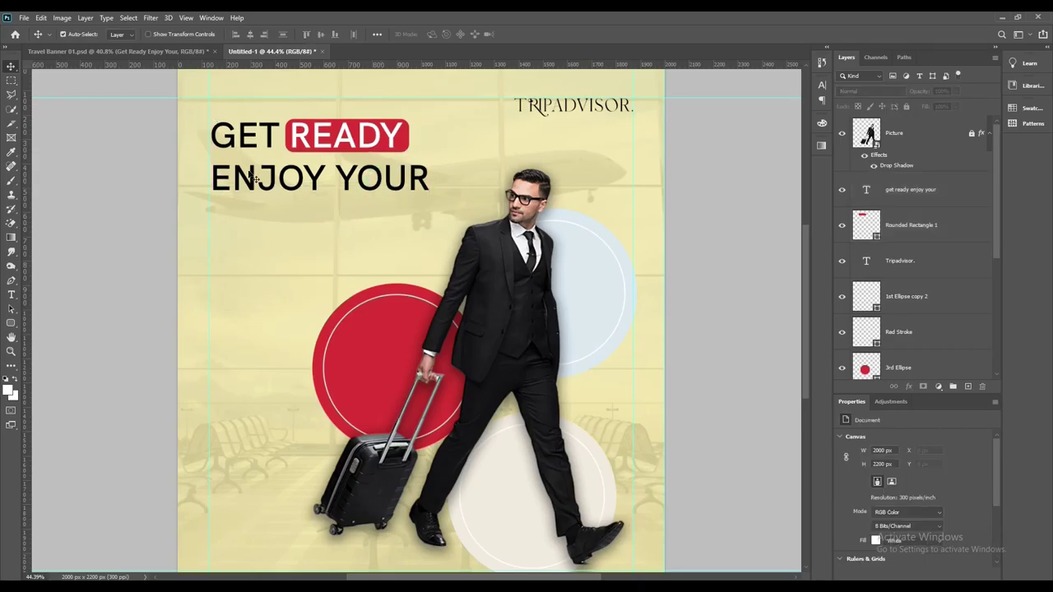
pyautogui.scroll(-3, 421, 263)
pyautogui.hotkey('ctrl', 'Tab')
pyautogui.click(313, 229)
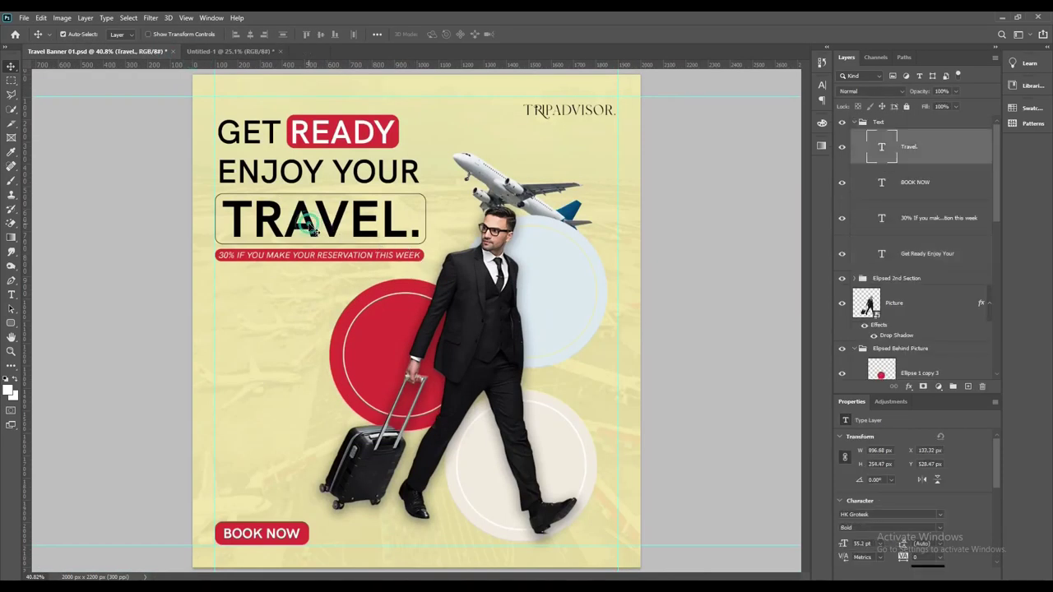
pyautogui.click(246, 51)
pyautogui.moveTo(353, 222); pyautogui.dragTo(354, 316)
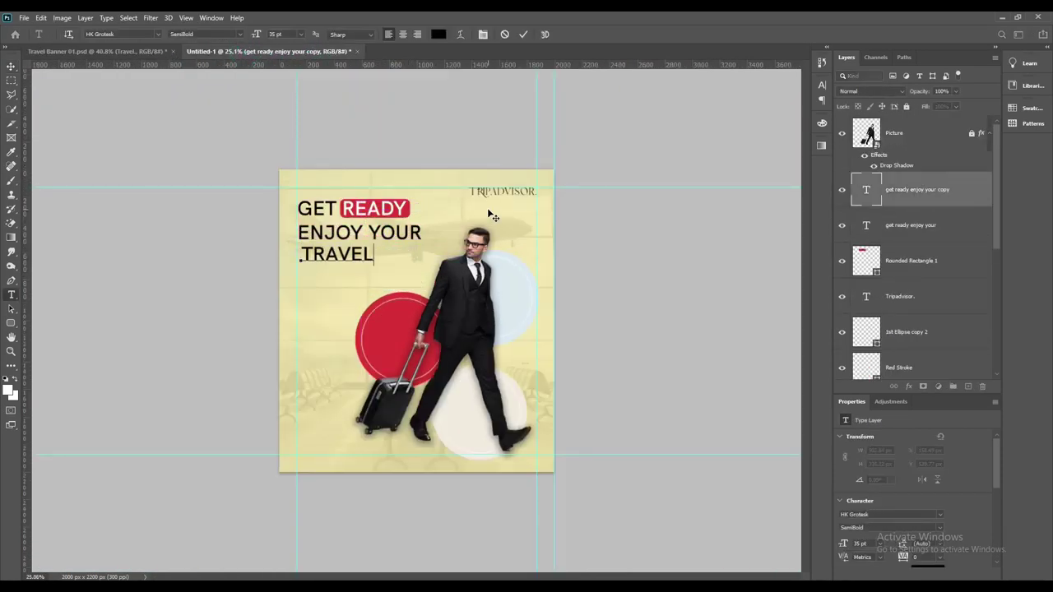
pyautogui.click(524, 34)
pyautogui.hotkey('ctrl', '0')
pyautogui.write('55')
pyautogui.press('Return')
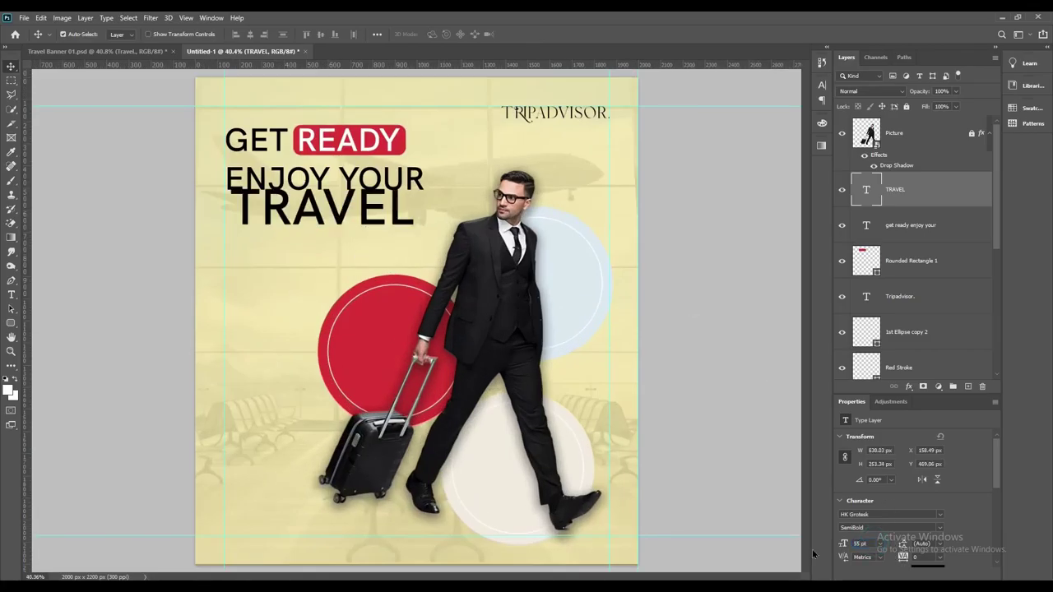
# Step: Make TRAVEL bold, place it under ENJOY YOUR, and duplicate the red rounded box
pyautogui.click(941, 527)
pyautogui.click(884, 517)
pyautogui.moveTo(339, 215); pyautogui.dragTo(335, 230)
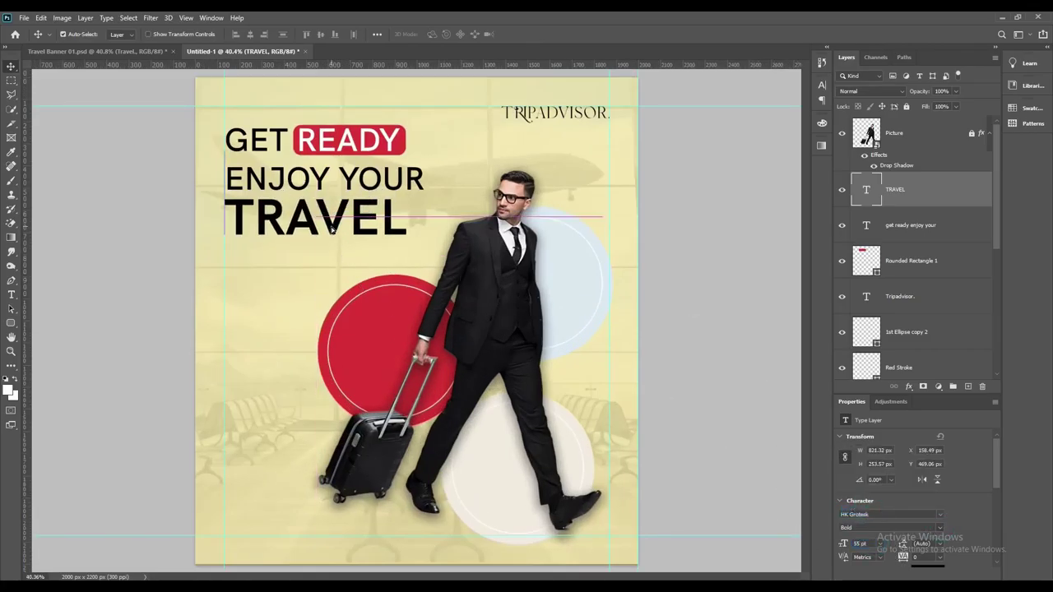
pyautogui.scroll(2, 332, 230)
pyautogui.scroll(-4, 332, 230)
pyautogui.scroll(3, 151, 76)
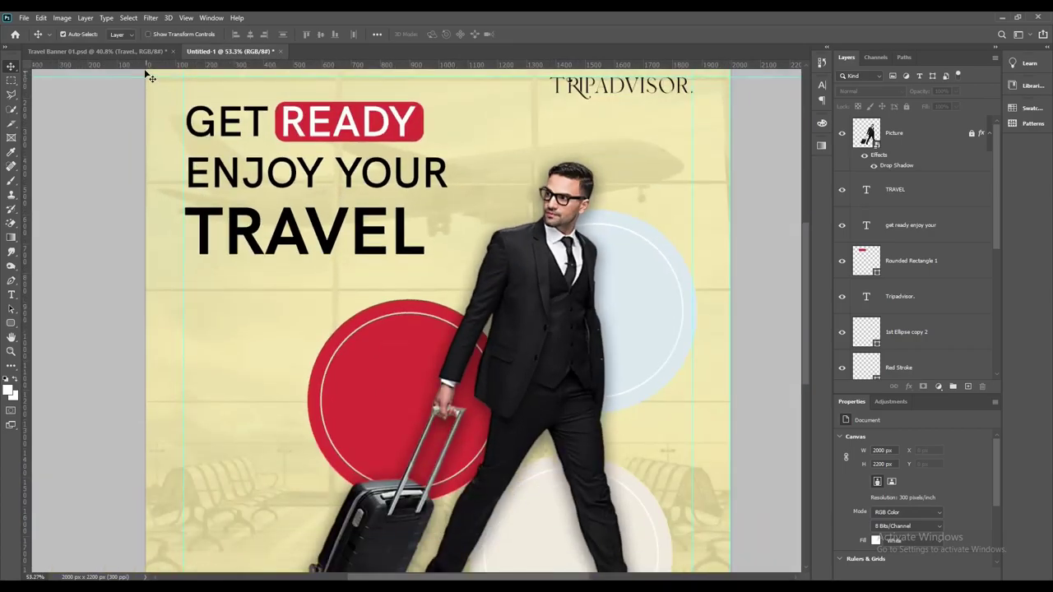
pyautogui.click(423, 136)
pyautogui.hotkey('ctrl', 'j')
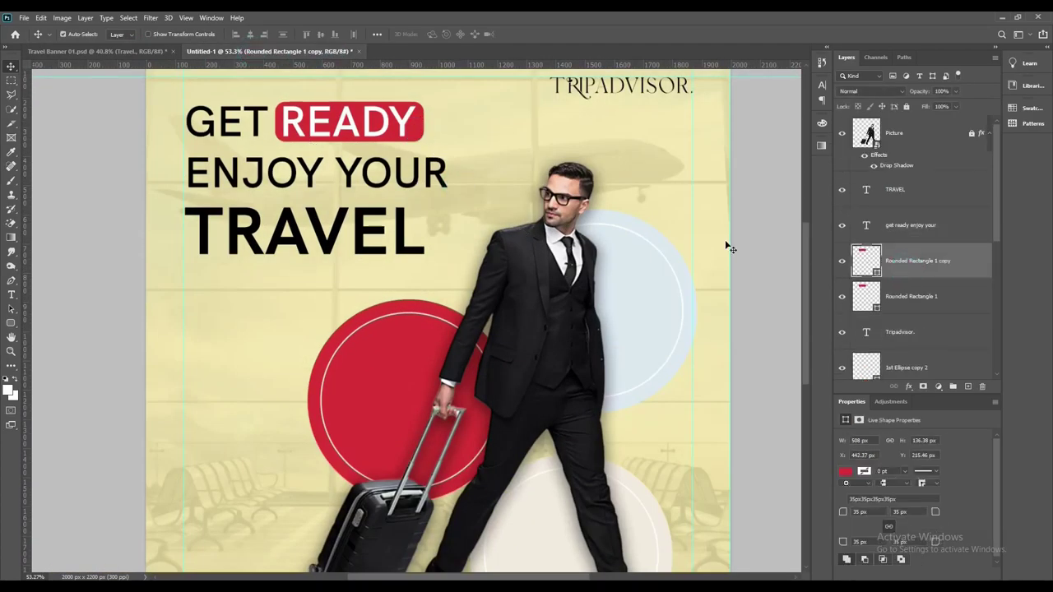
# Step: Move and stretch the rectangle copy down so it frames TRAVEL
pyautogui.hotkey('ctrl', 't')
pyautogui.moveTo(390, 118)
pyautogui.mouseDown()
pyautogui.moveTo(294, 220)
pyautogui.moveTo(398, 224)
pyautogui.mouseUp()
pyautogui.moveTo(304, 243); pyautogui.dragTo(306, 262)
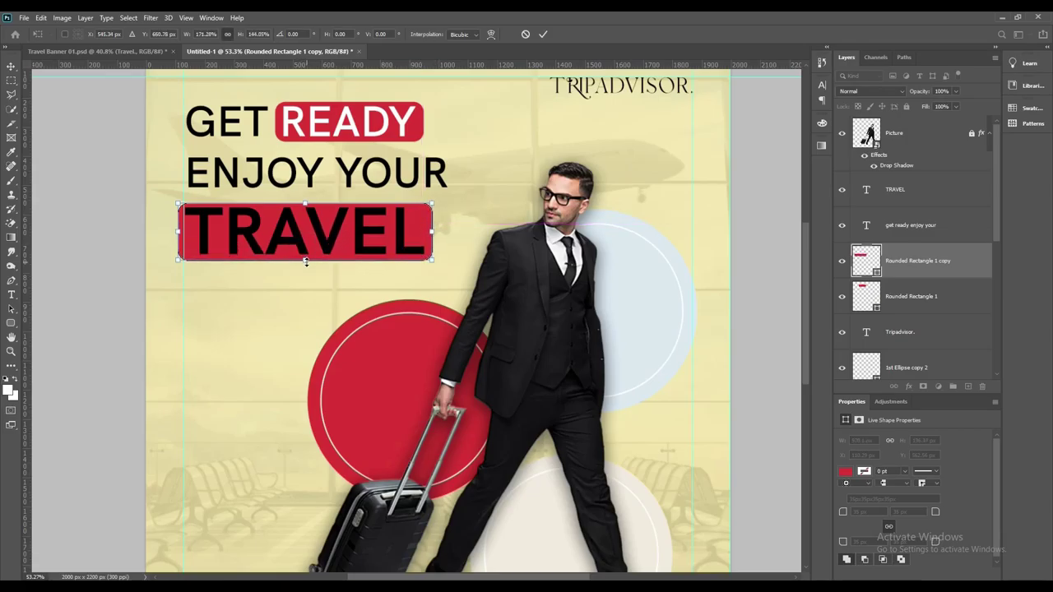
pyautogui.moveTo(309, 201); pyautogui.dragTo(306, 203)
pyautogui.click(543, 34)
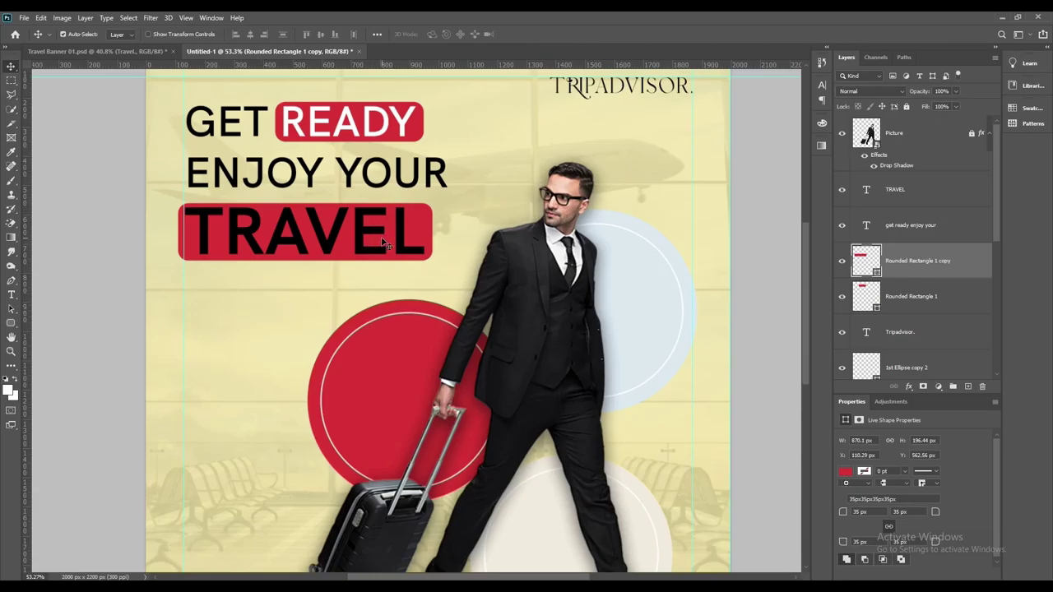
# Step: Select the box copy behind TRAVEL and rename it Stroke
pyautogui.click(320, 206)
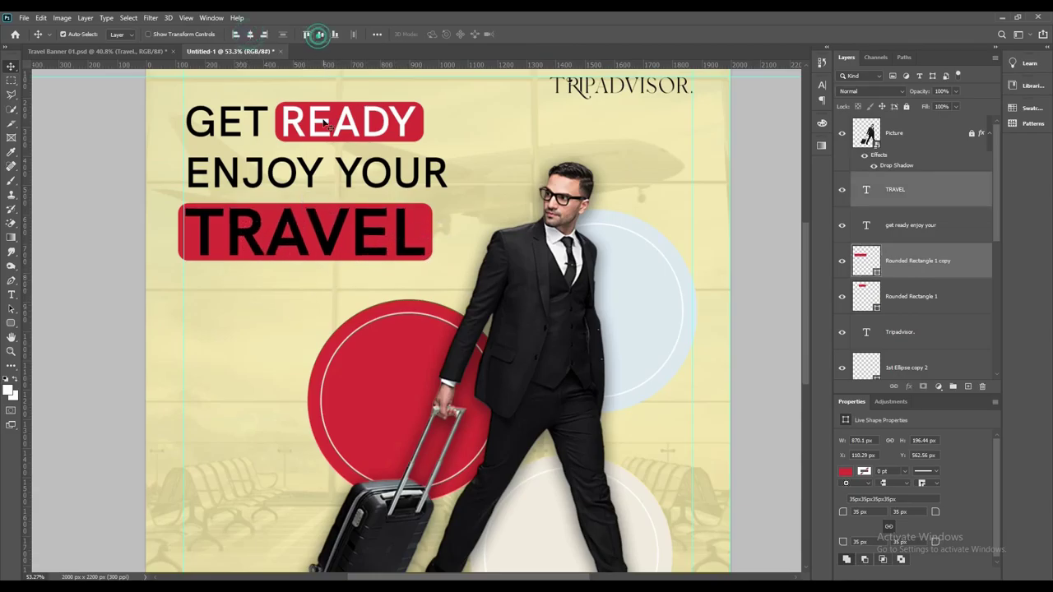
pyautogui.click(236, 305)
pyautogui.click(421, 225)
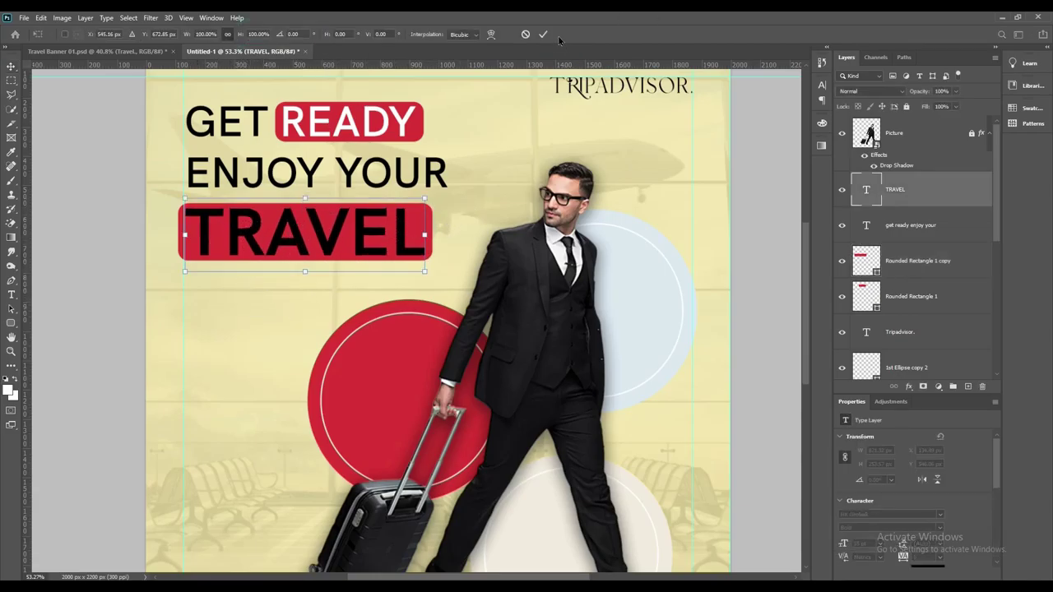
pyautogui.click(872, 280)
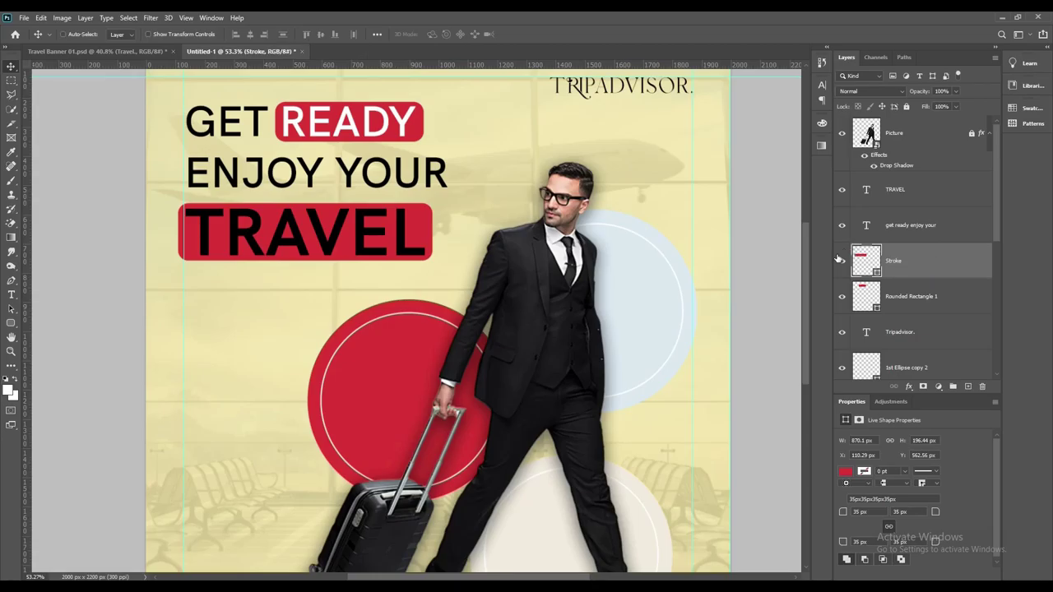
pyautogui.hotkey('ctrl', 't')
pyautogui.press('Return')
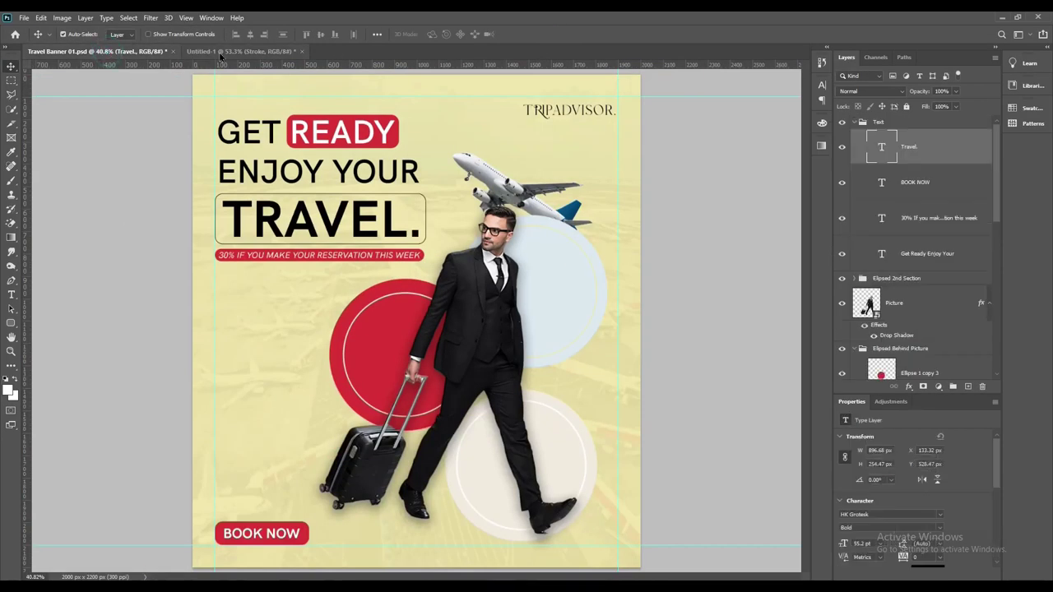
pyautogui.click(289, 235)
pyautogui.keyDown('shift'); pyautogui.click(423, 215); pyautogui.keyUp('shift')
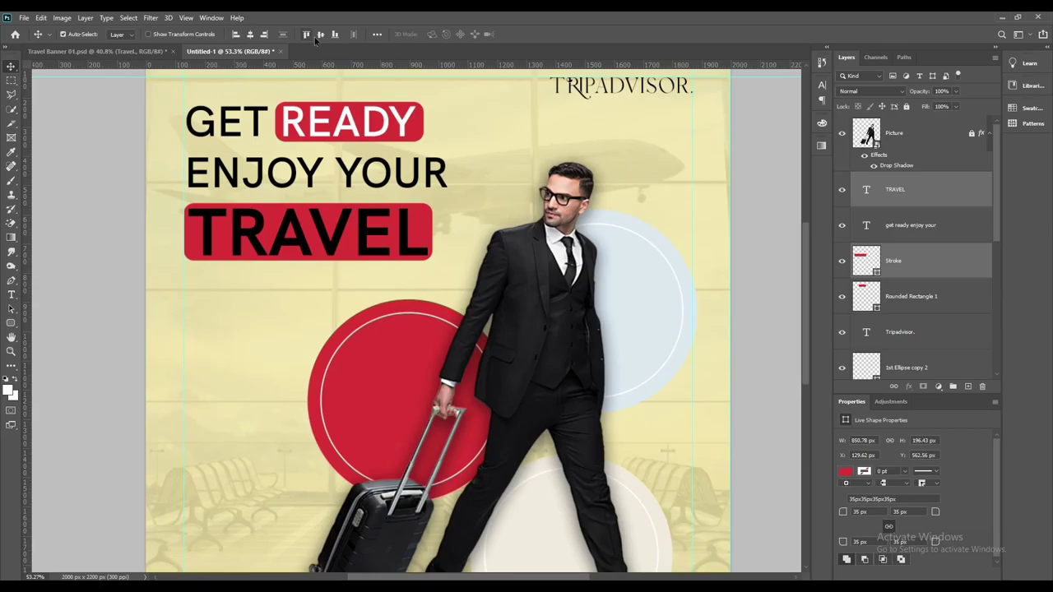
pyautogui.click(929, 260)
# Step: Give the Stroke box no fill and a visible outline stroke width
pyautogui.click(844, 471)
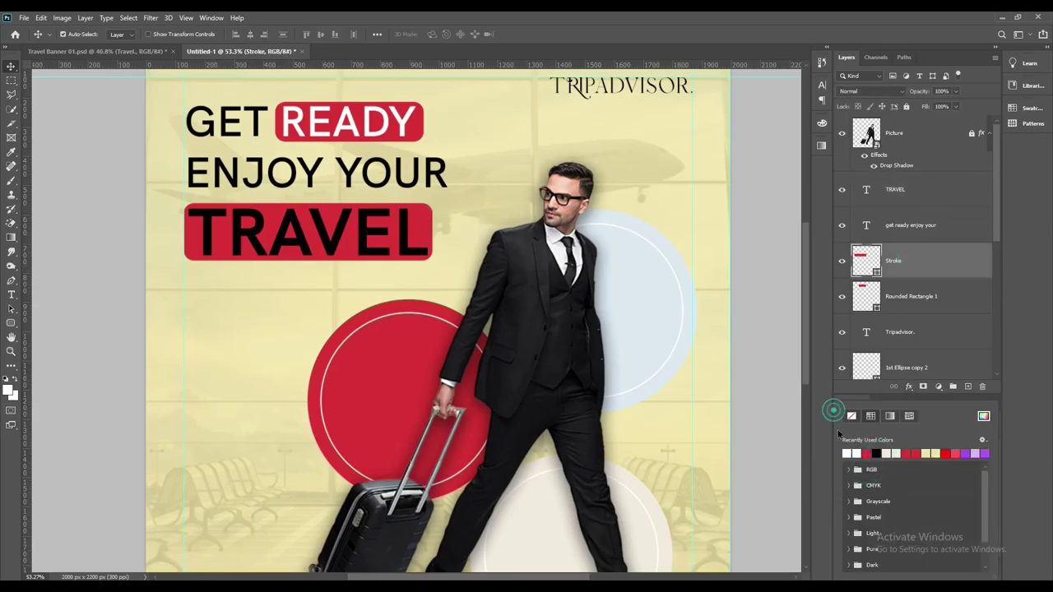
pyautogui.click(844, 471)
pyautogui.click(851, 415)
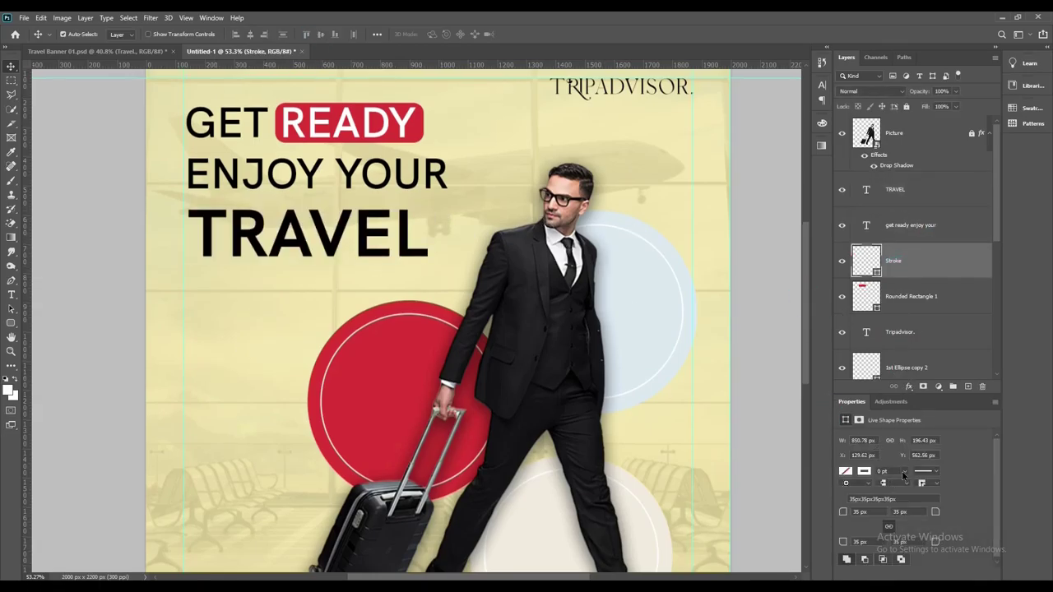
pyautogui.moveTo(910, 486); pyautogui.dragTo(915, 488)
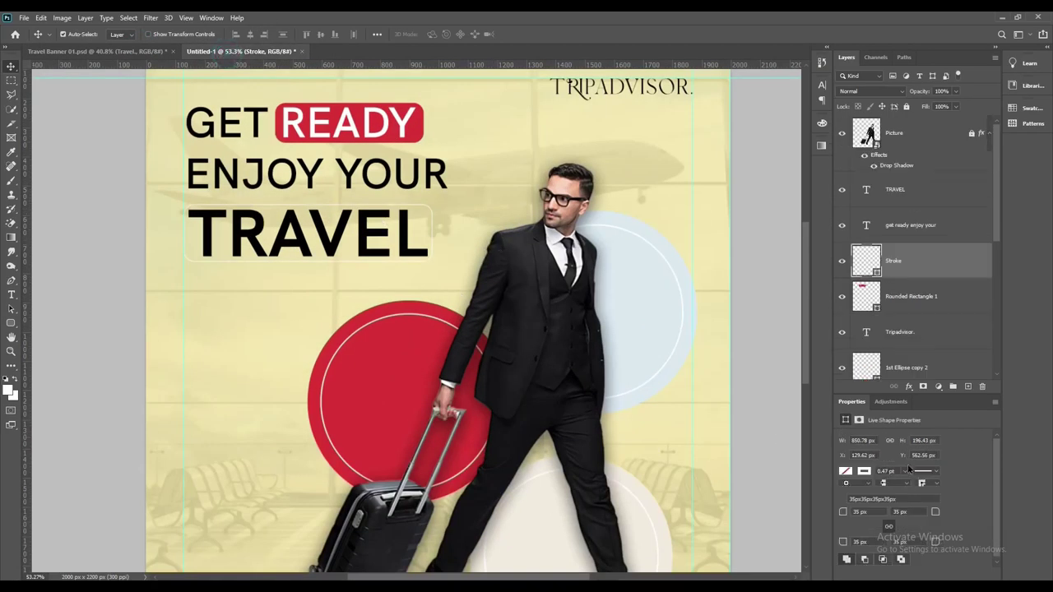
pyautogui.click(270, 305)
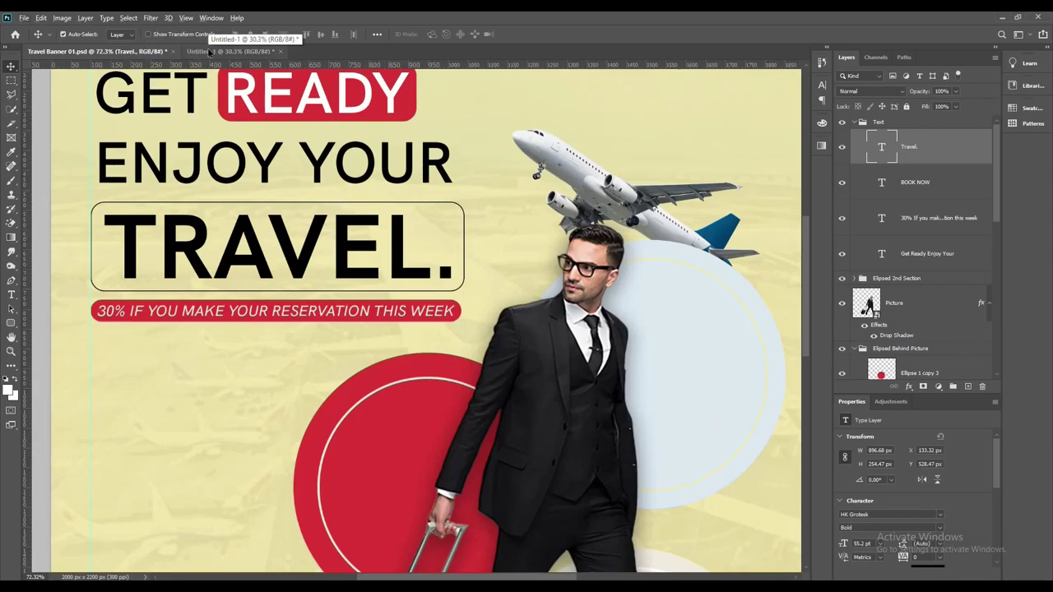
# Step: Add a period after TRAVEL and widen the outline box to include it
pyautogui.click(209, 52)
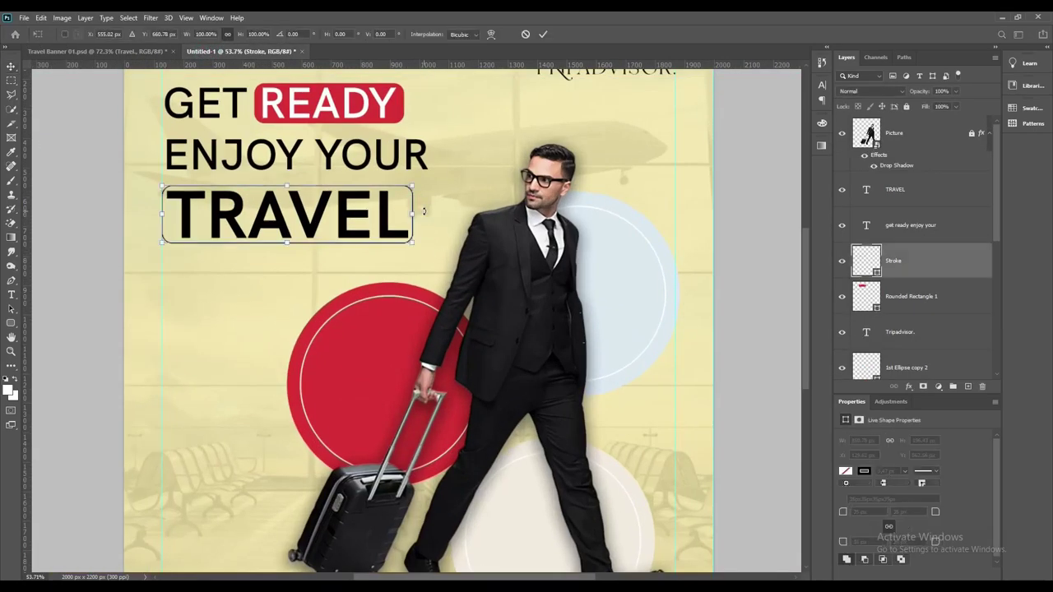
pyautogui.doubleClick(390, 210)
pyautogui.write('.')
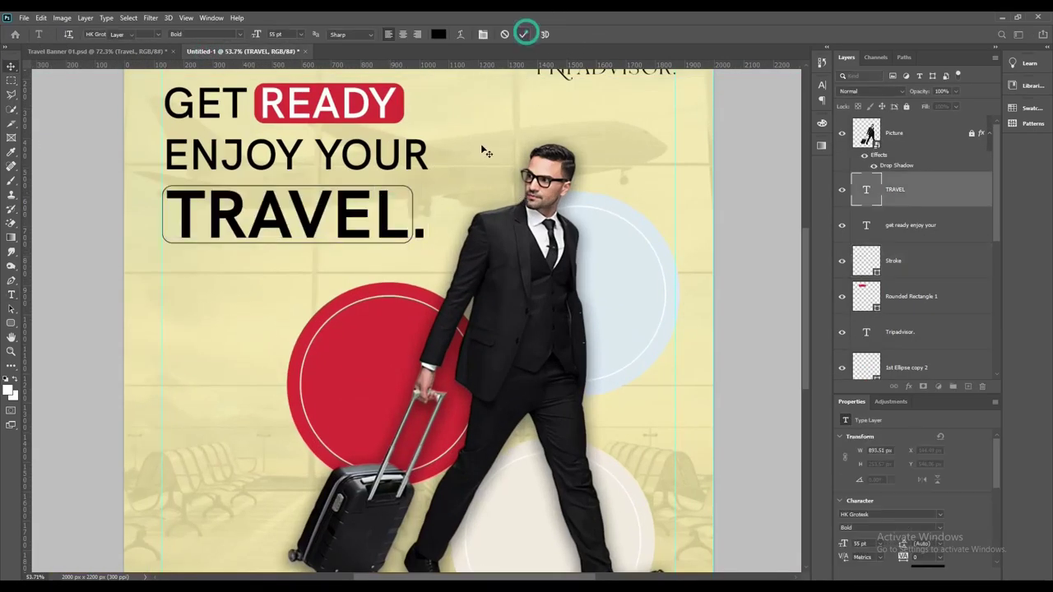
pyautogui.click(411, 215)
pyautogui.moveTo(412, 213); pyautogui.dragTo(428, 214)
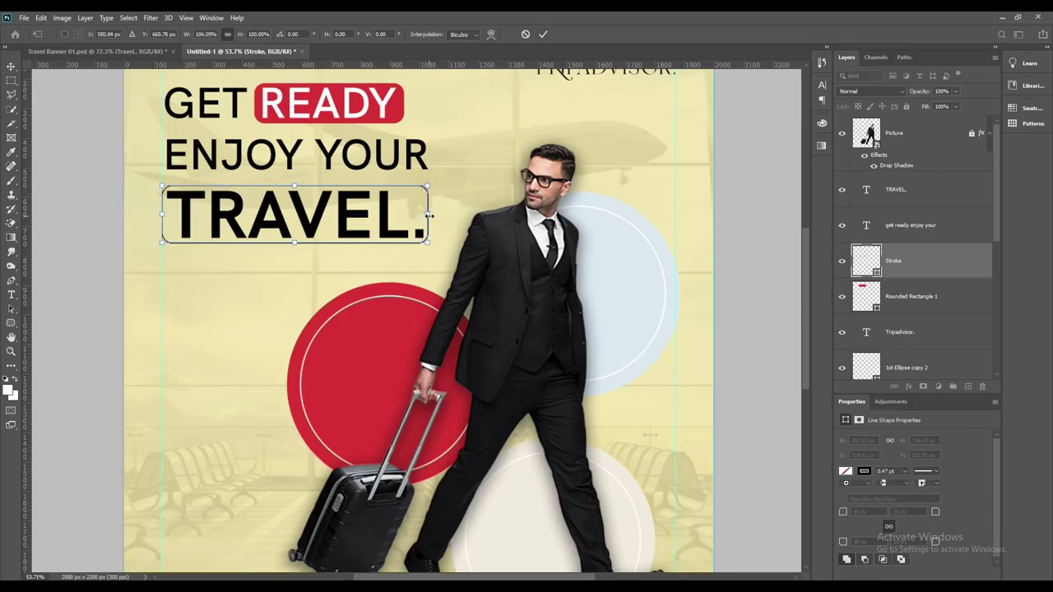
pyautogui.press('Return')
pyautogui.click(400, 206)
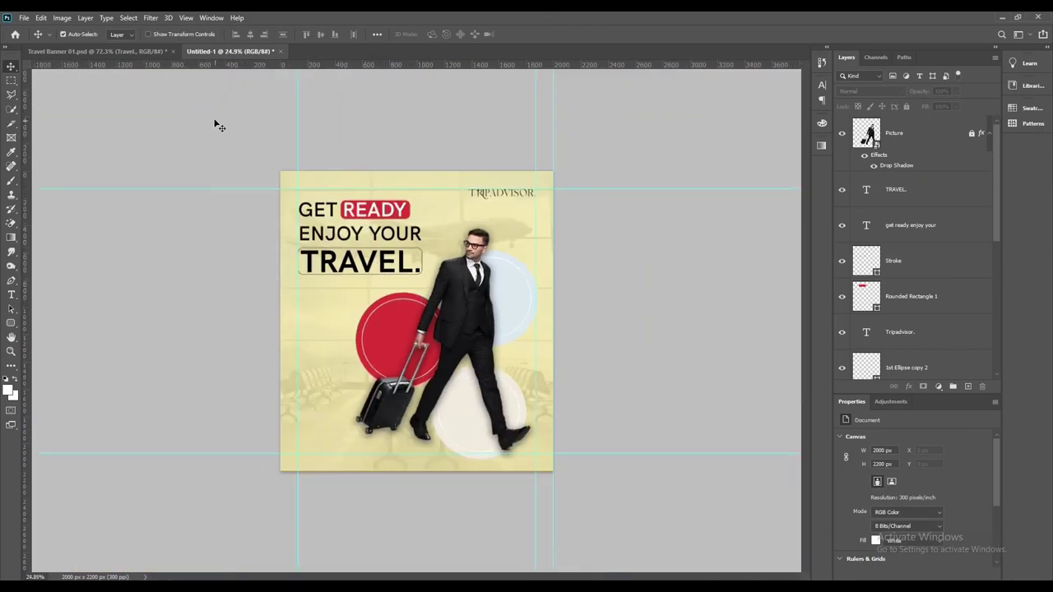
pyautogui.click(97, 51)
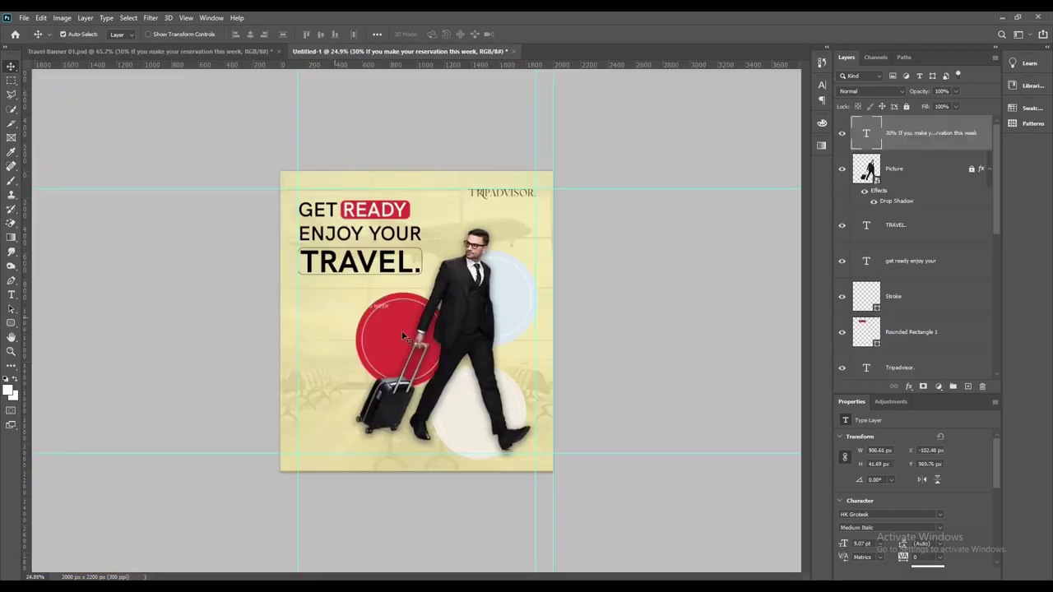
# Step: Copy the 30% reservation line into the banner, just under TRAVEL
pyautogui.moveTo(206, 322); pyautogui.dragTo(325, 303)
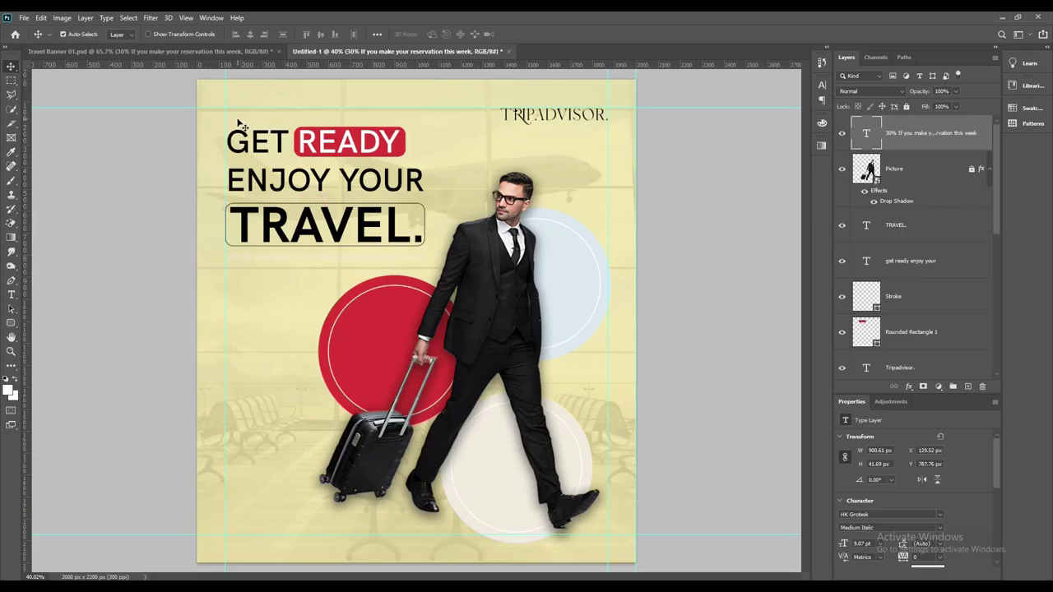
pyautogui.click(270, 280)
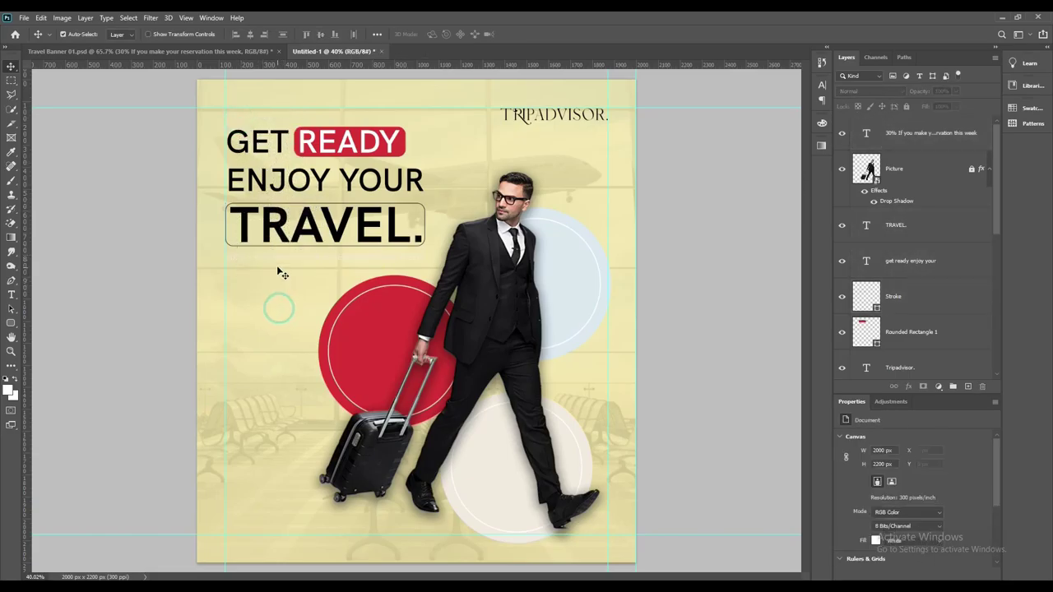
pyautogui.moveTo(286, 257); pyautogui.dragTo(287, 261)
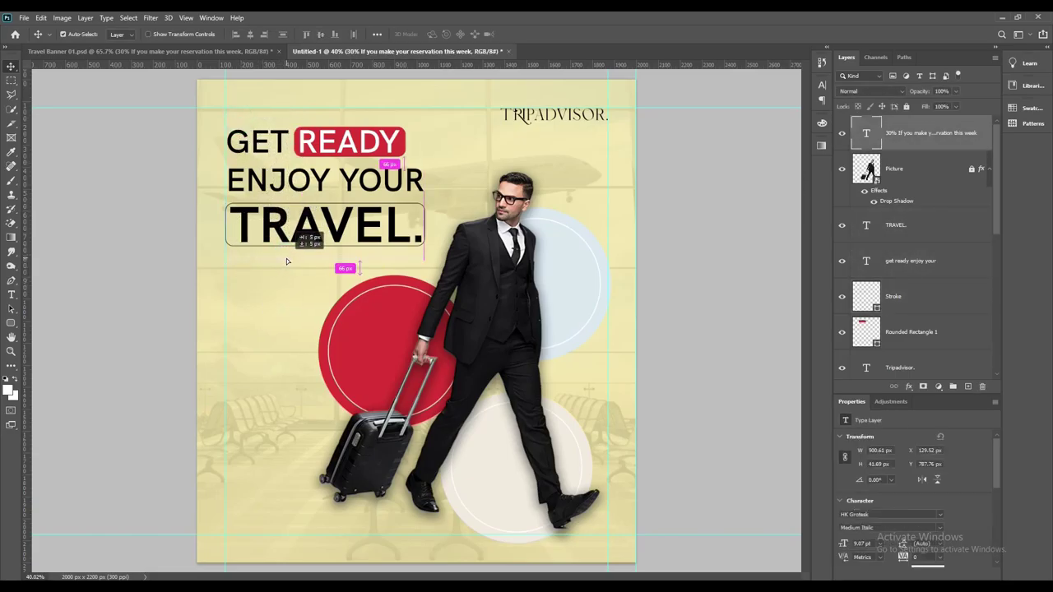
pyautogui.click(247, 51)
pyautogui.click(370, 51)
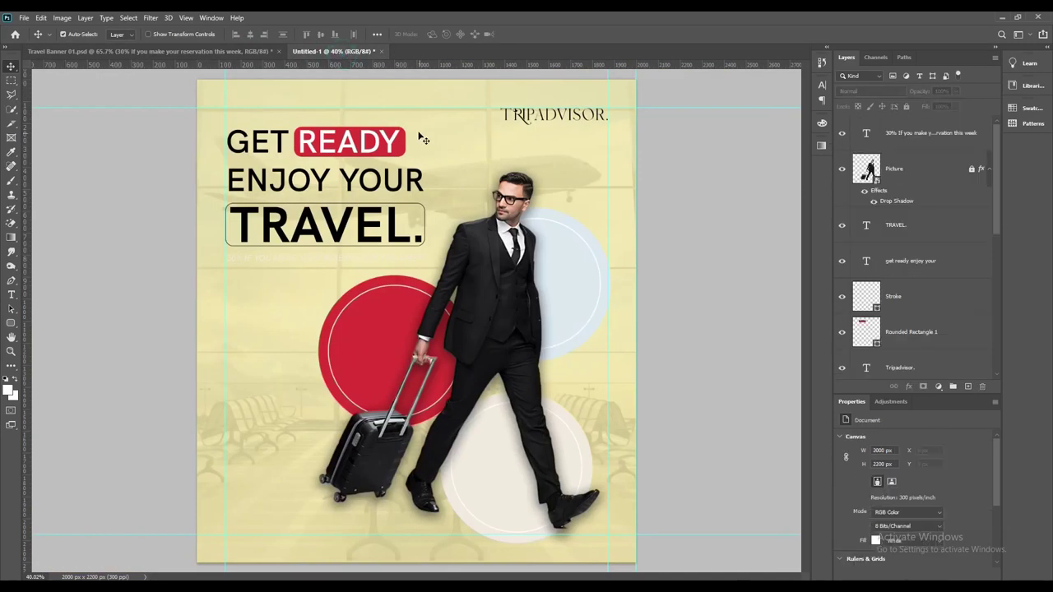
pyautogui.click(397, 140)
# Step: Duplicate the red pill and resize it into a bar behind the 30% line
pyautogui.click(911, 333)
pyautogui.hotkey('ctrl', 'j')
pyautogui.hotkey('ctrl', 't')
pyautogui.moveTo(354, 148); pyautogui.dragTo(335, 276)
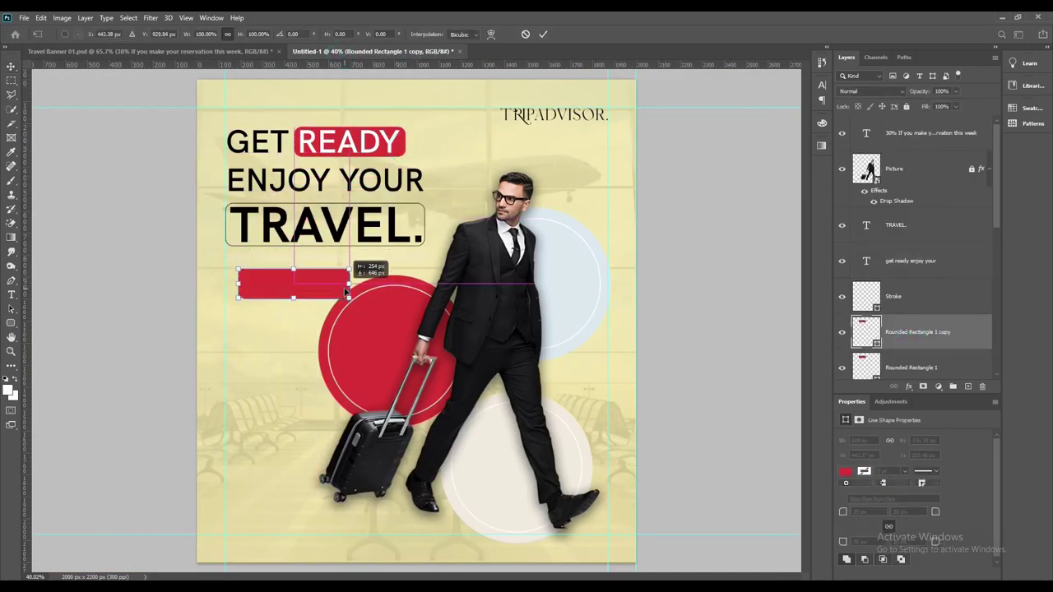
pyautogui.scroll(3, 305, 277)
pyautogui.moveTo(277, 305); pyautogui.dragTo(277, 268)
pyautogui.moveTo(375, 258); pyautogui.dragTo(532, 257)
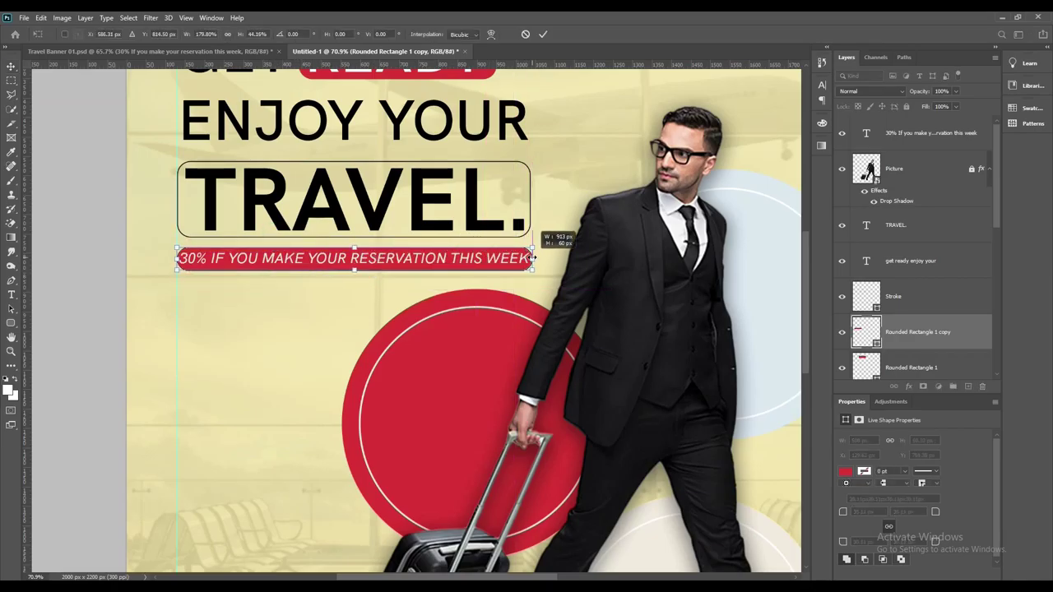
pyautogui.click(547, 33)
pyautogui.scroll(-3, 305, 360)
pyautogui.scroll(2, 656, 311)
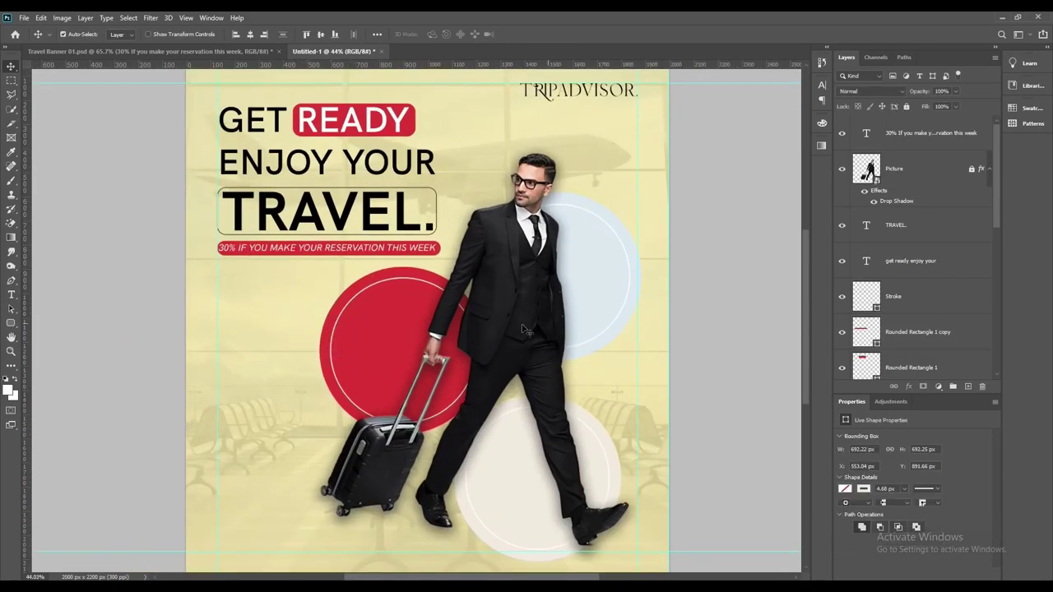
pyautogui.scroll(3, 292, 279)
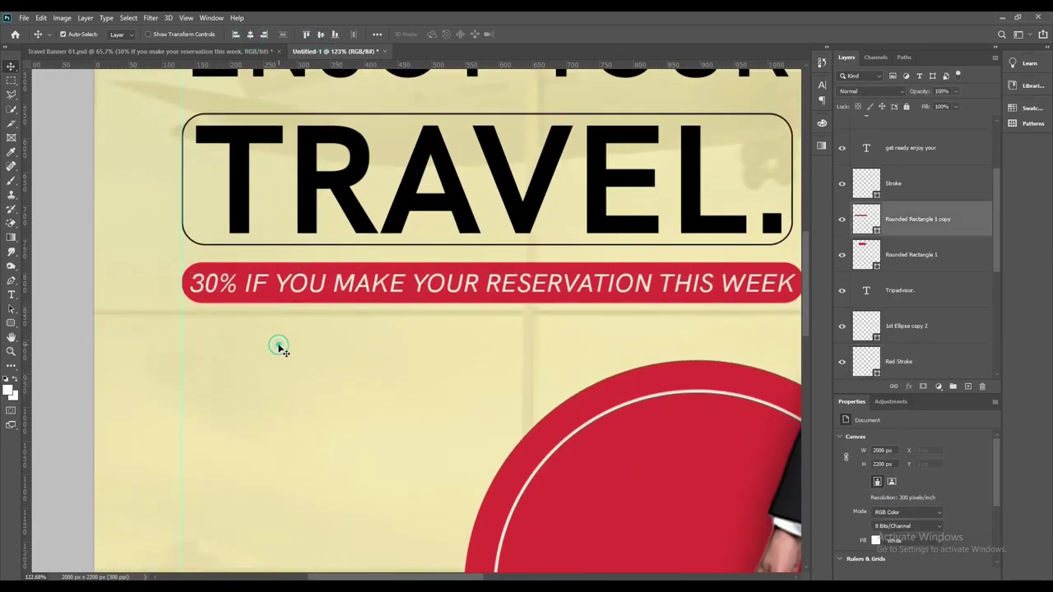
pyautogui.scroll(-3, 288, 313)
pyautogui.scroll(-2, 310, 280)
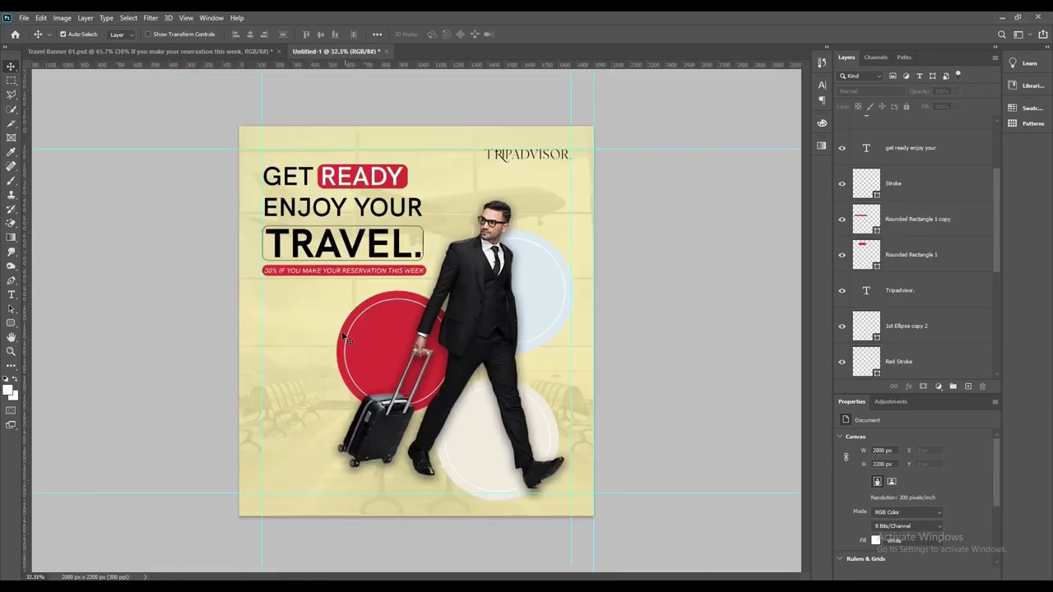
pyautogui.scroll(2, 346, 337)
pyautogui.scroll(-2, 321, 434)
pyautogui.scroll(2, 411, 200)
# Step: Drag the BOOK NOW button from Travel Banner 01.psd into the new banner
pyautogui.hotkey('ctrl', 'Tab')
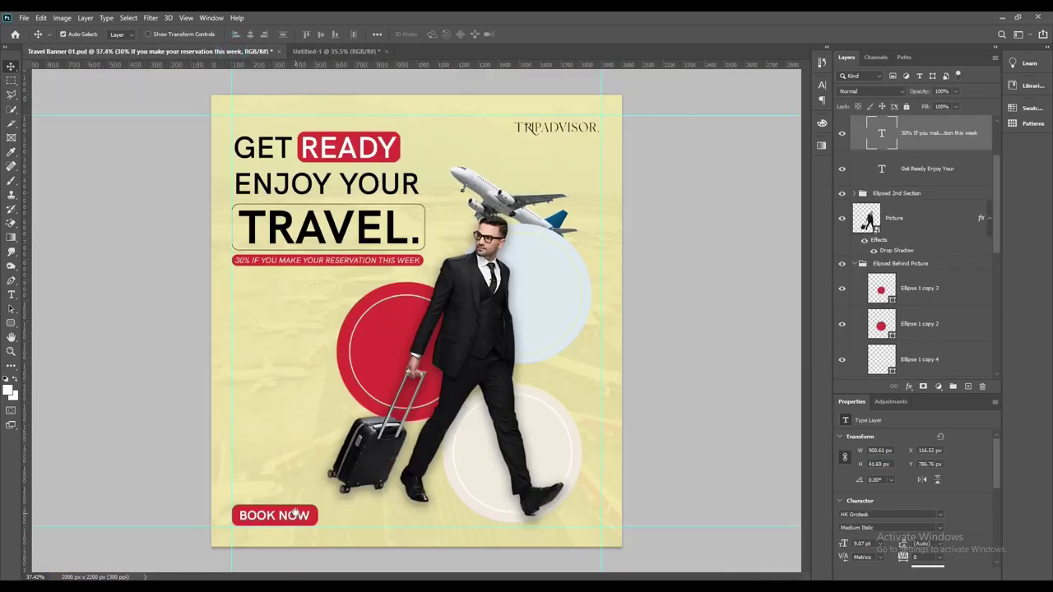
pyautogui.scroll(2, 295, 511)
pyautogui.moveTo(370, 431)
pyautogui.mouseDown()
pyautogui.moveTo(277, 70)
pyautogui.moveTo(298, 473)
pyautogui.mouseUp()
pyautogui.scroll(2, 346, 322)
pyautogui.scroll(-1, 333, 370)
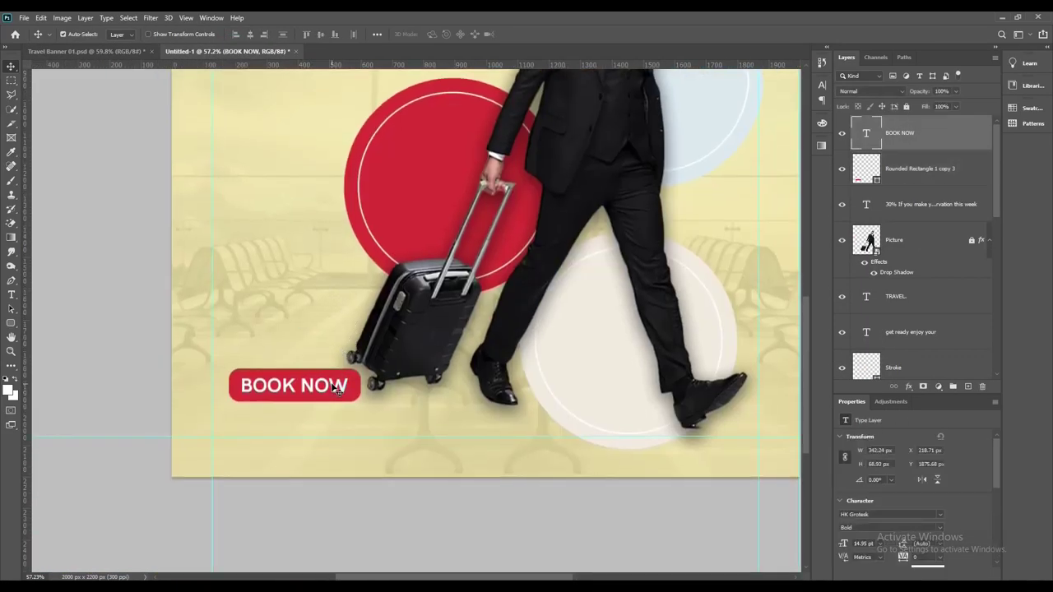
pyautogui.scroll(1, 321, 361)
pyautogui.scroll(-2, 305, 329)
# Step: Move the BOOK NOW text and pill to the bottom-left, then bring the airplane over
pyautogui.click(308, 191)
pyautogui.click(281, 230)
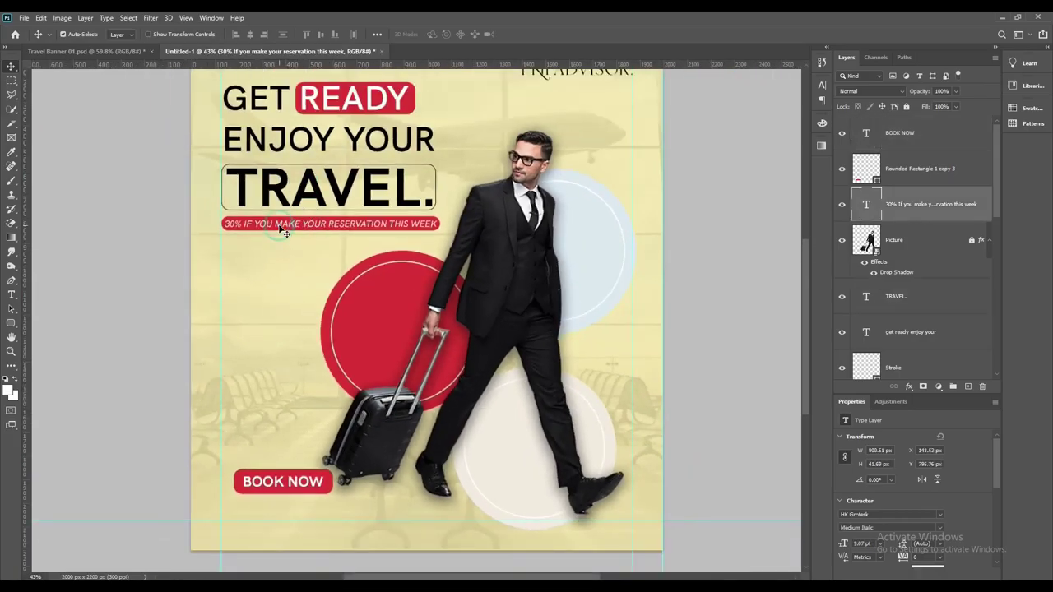
pyautogui.click(282, 485)
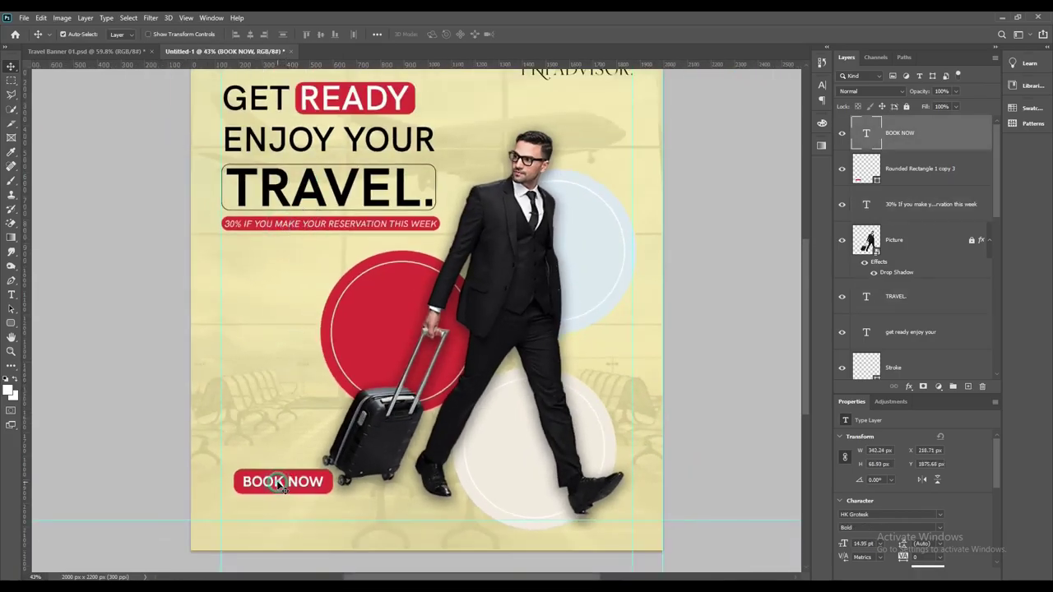
pyautogui.scroll(-1, 298, 448)
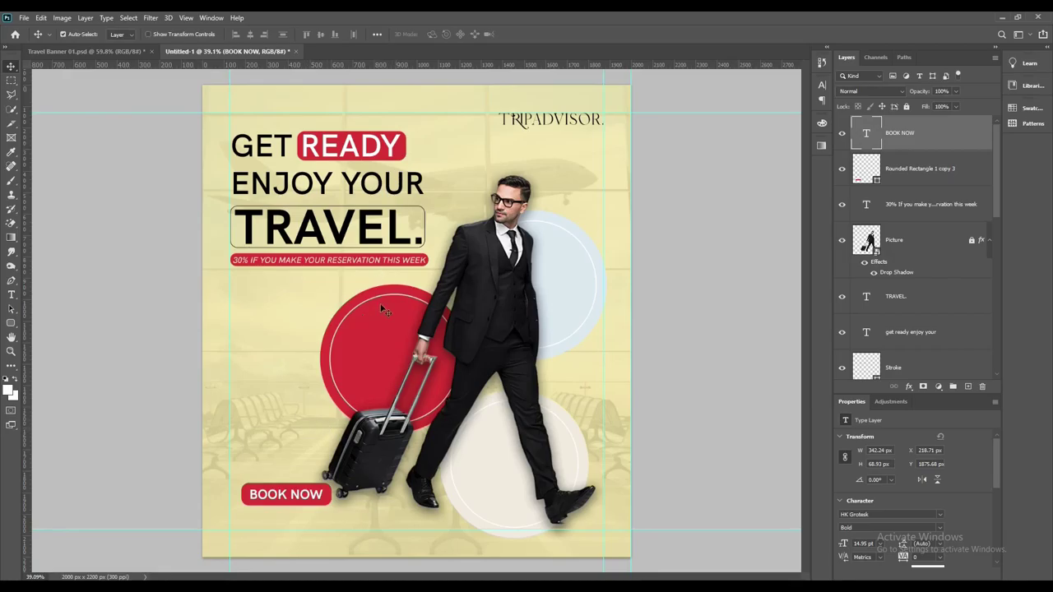
pyautogui.keyDown('shift'); pyautogui.click(288, 494); pyautogui.keyUp('shift')
pyautogui.moveTo(288, 495); pyautogui.dragTo(277, 518)
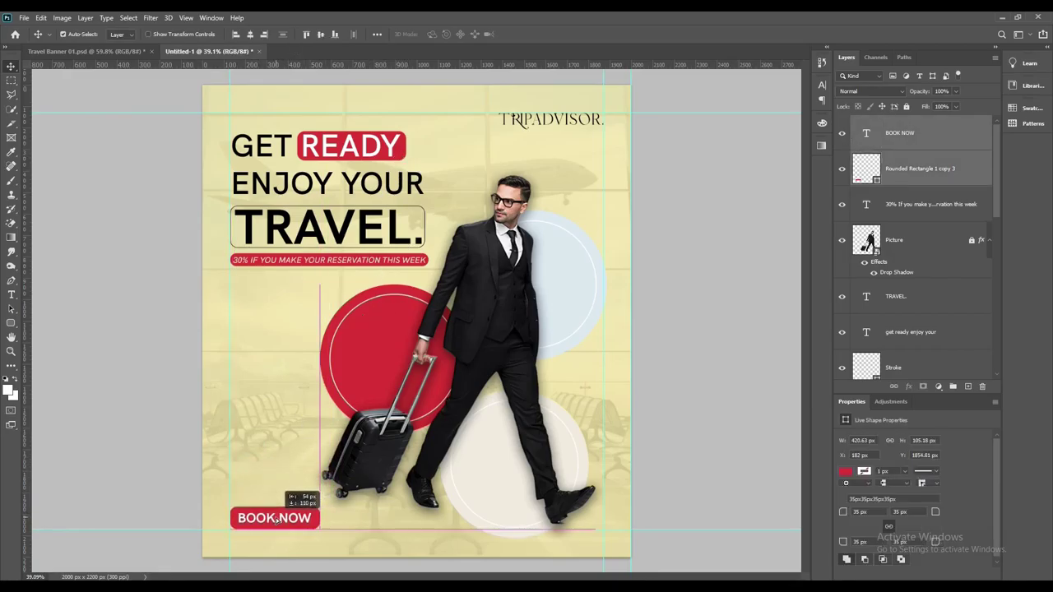
pyautogui.scroll(5, 278, 520)
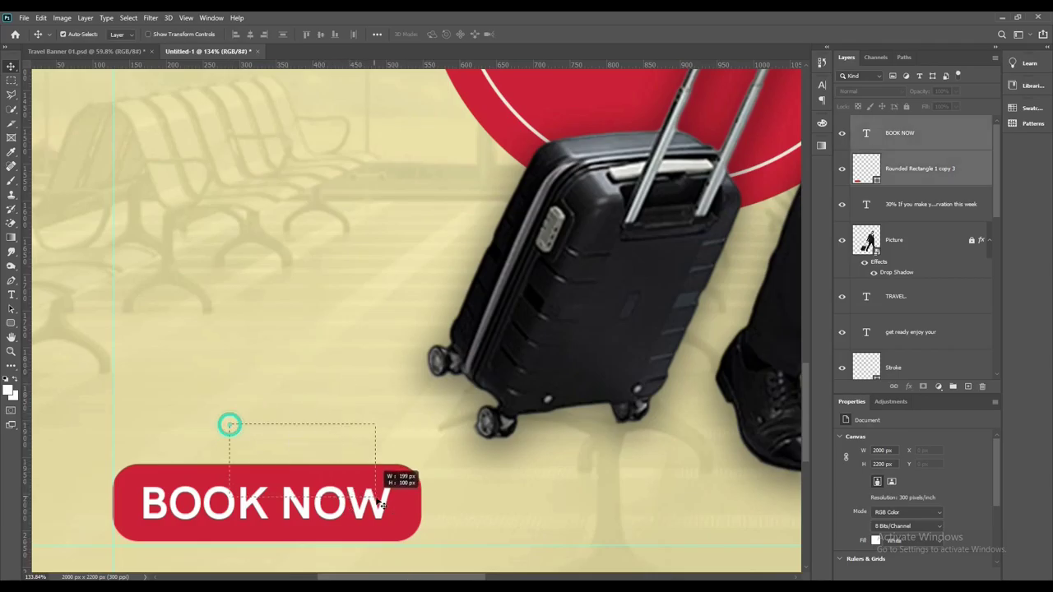
pyautogui.scroll(-5, 326, 357)
pyautogui.hotkey('ctrl', 'Tab')
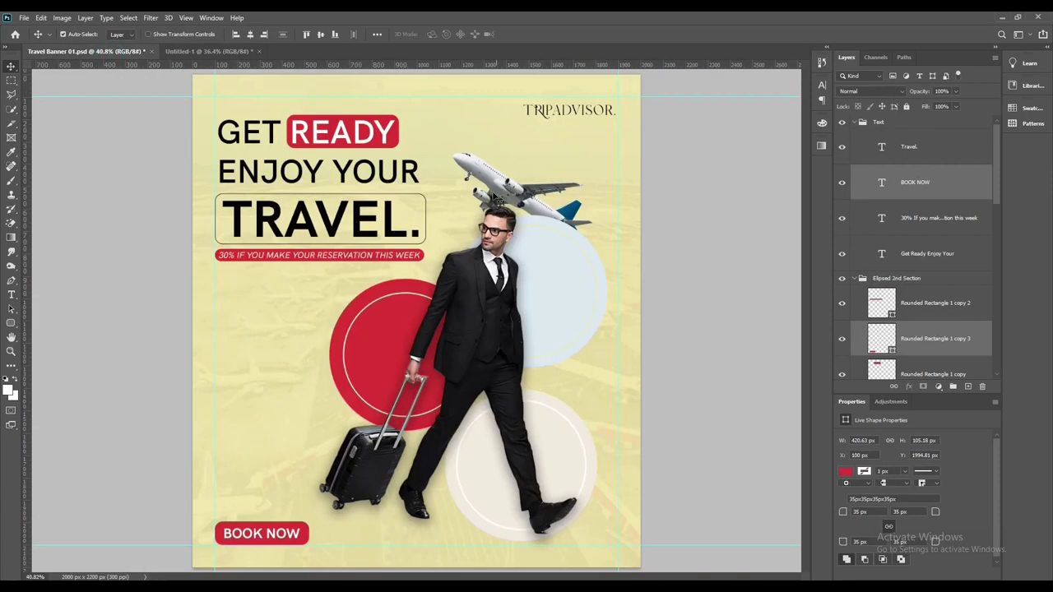
pyautogui.moveTo(495, 200); pyautogui.dragTo(520, 209)
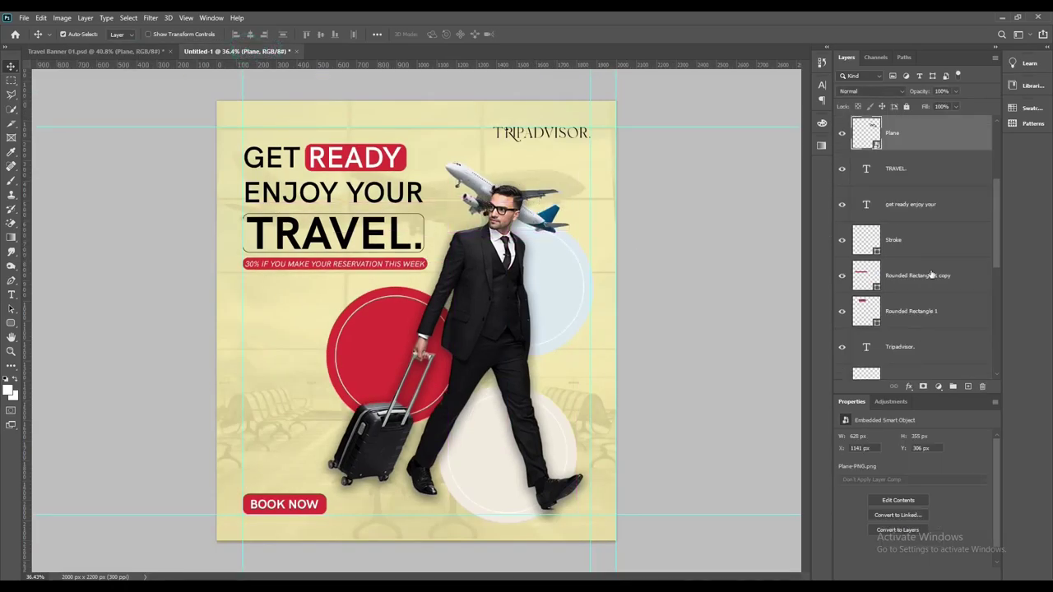
# Step: Move the Plane layer below the ellipse layers so it sits behind the circles
pyautogui.moveTo(898, 151)
pyautogui.mouseDown()
pyautogui.moveTo(912, 389)
pyautogui.moveTo(905, 311)
pyautogui.mouseUp()
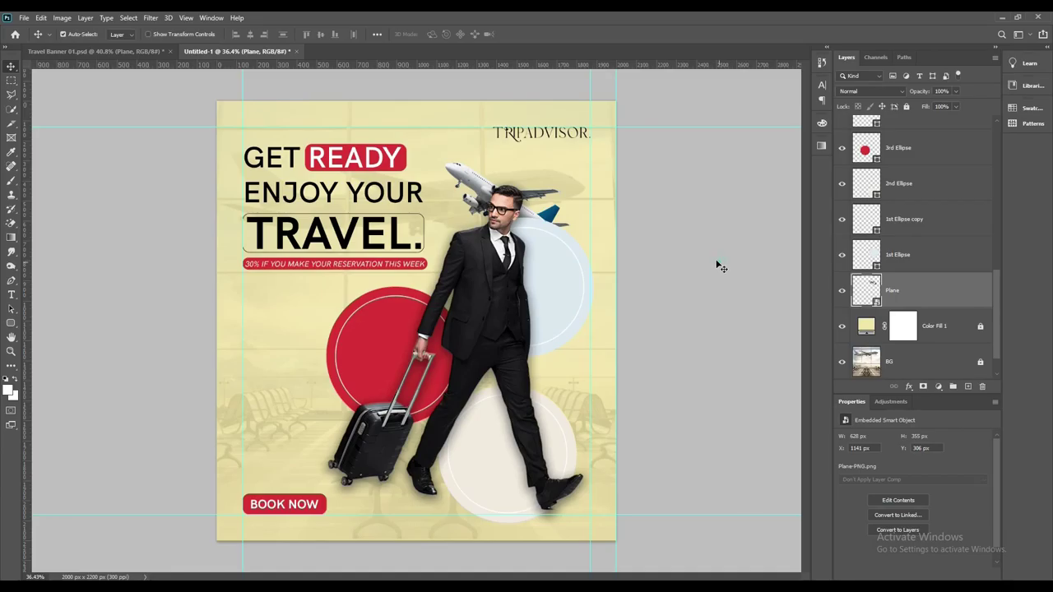
pyautogui.scroll(2, 474, 257)
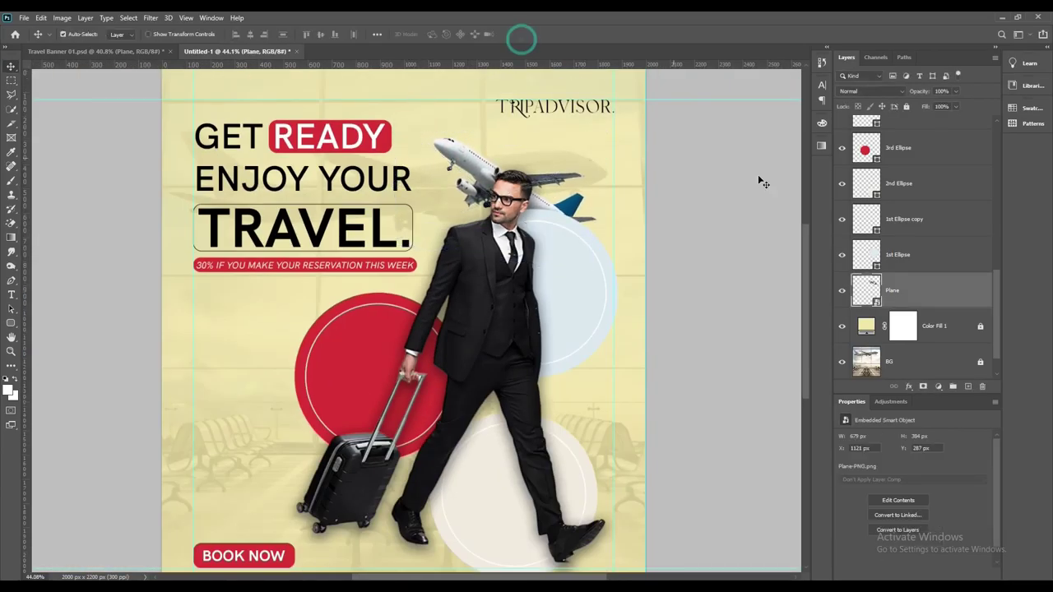
pyautogui.scroll(-2, 758, 176)
pyautogui.scroll(3, 527, 221)
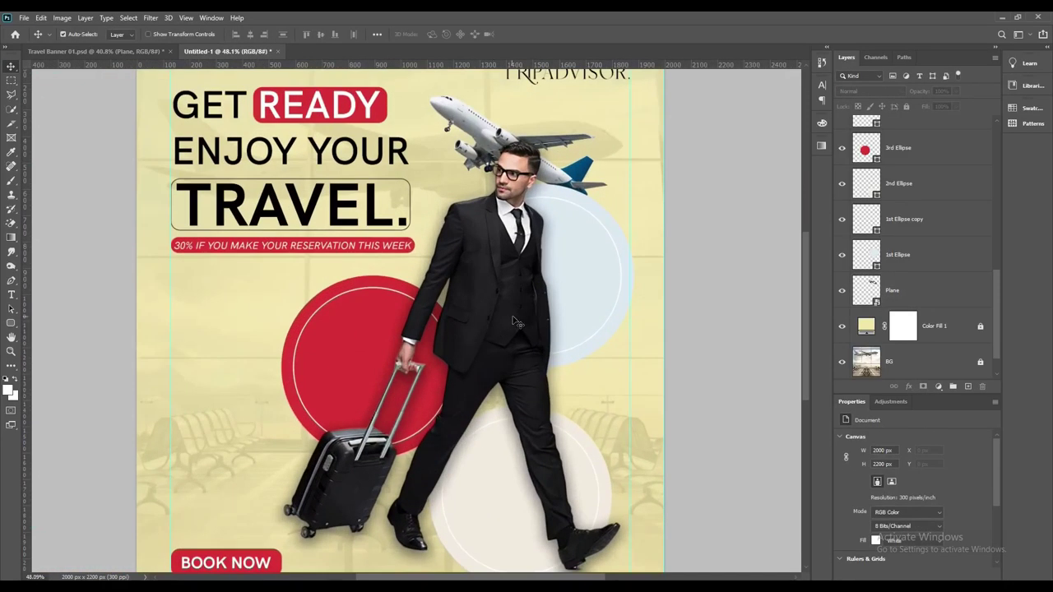
pyautogui.scroll(-2, 442, 322)
# Step: Nudge the cream bottom circle slightly upward, then select the Color Fill 1 layer
pyautogui.click(535, 286)
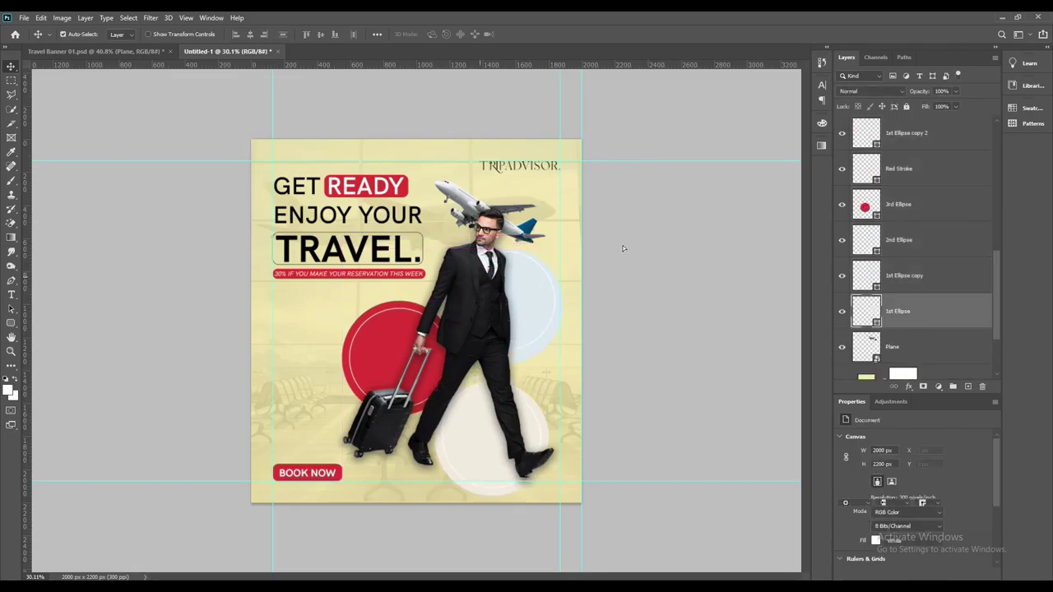
pyautogui.click(510, 288)
pyautogui.scroll(5, 577, 285)
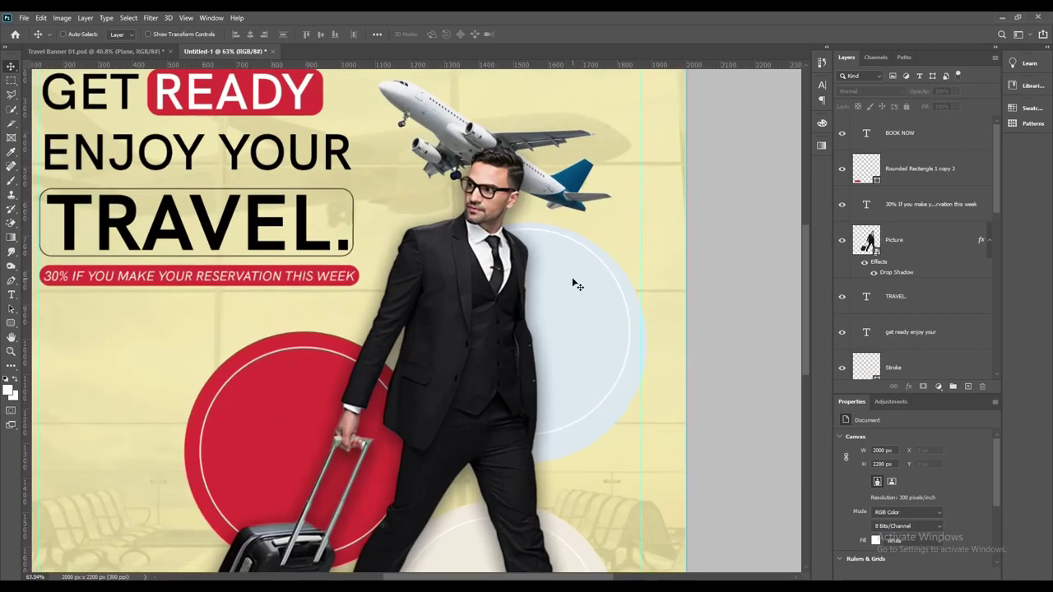
pyautogui.scroll(-5, 571, 285)
pyautogui.keyDown('ctrl'); pyautogui.click(541, 426); pyautogui.keyUp('ctrl')
pyautogui.moveTo(539, 424); pyautogui.dragTo(539, 415)
pyautogui.click(667, 349)
pyautogui.scroll(-1, 474, 363)
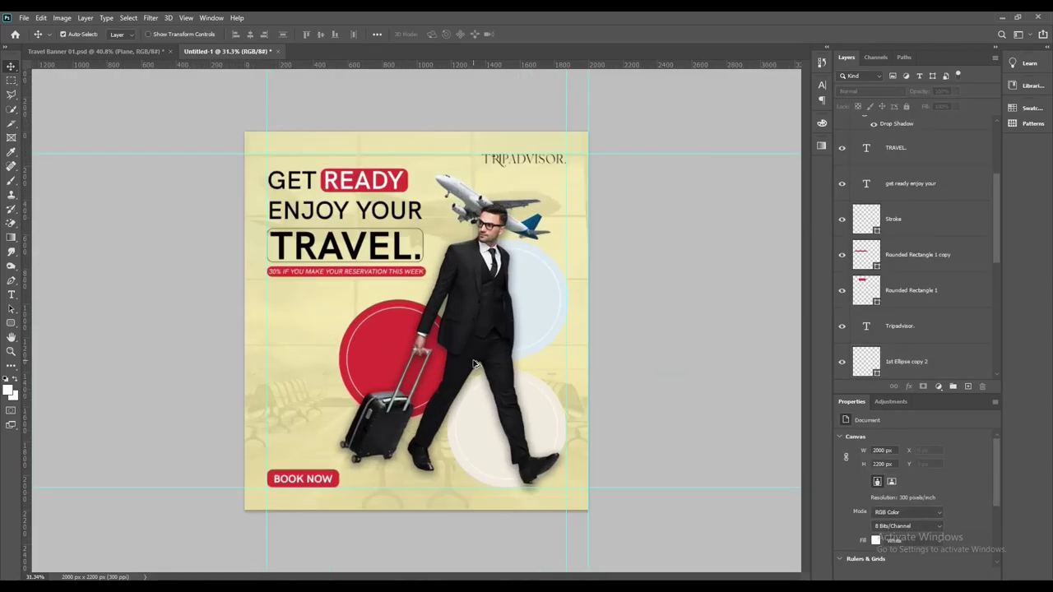
pyautogui.scroll(3, 475, 363)
pyautogui.scroll(-2, 710, 326)
pyautogui.click(864, 288)
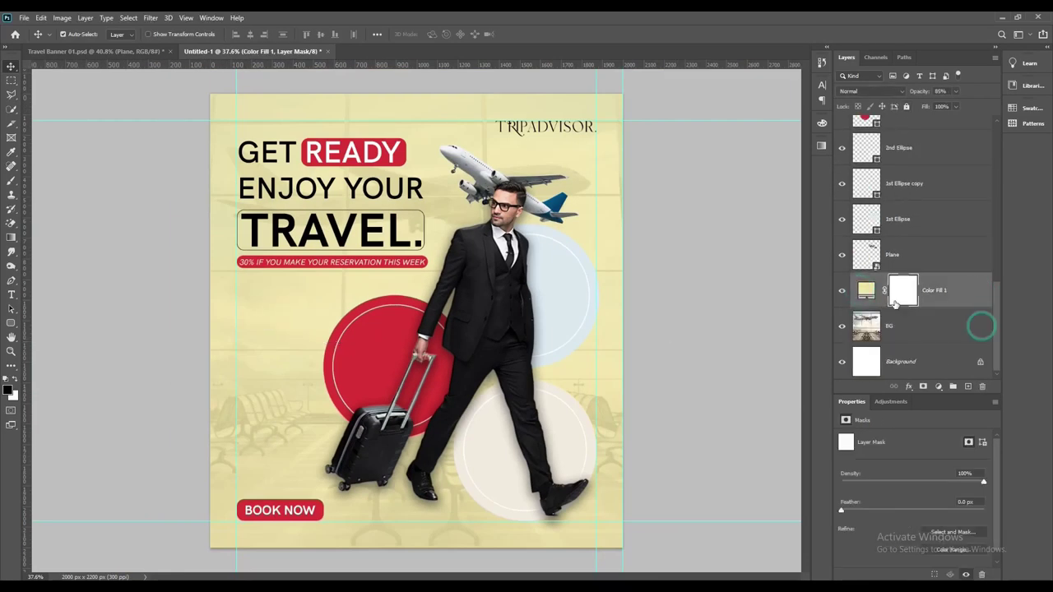
pyautogui.doubleClick(866, 289)
pyautogui.moveTo(836, 230); pyautogui.dragTo(837, 237)
pyautogui.click(757, 276)
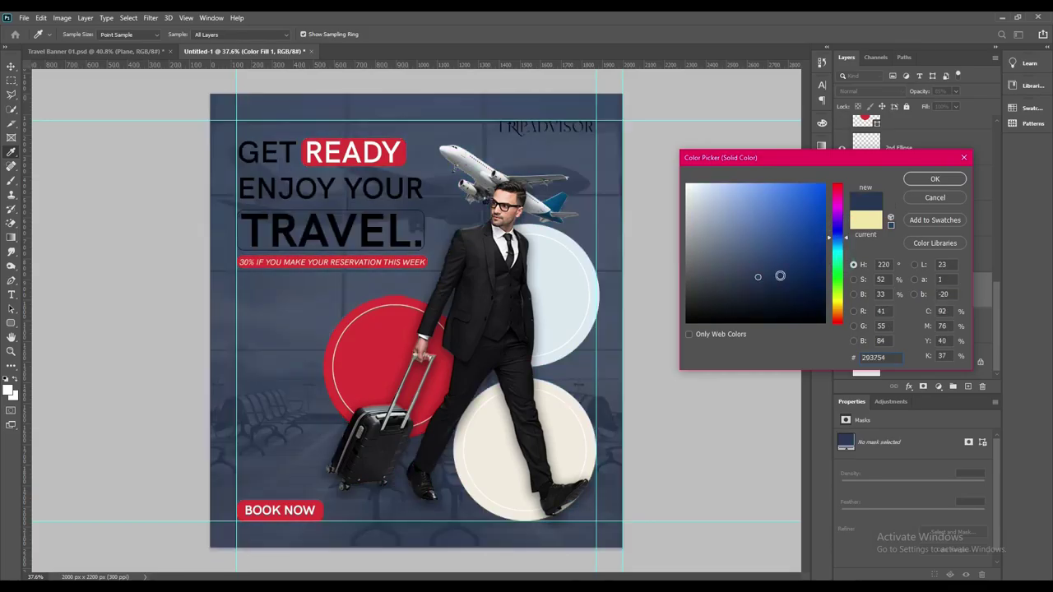
pyautogui.click(801, 220)
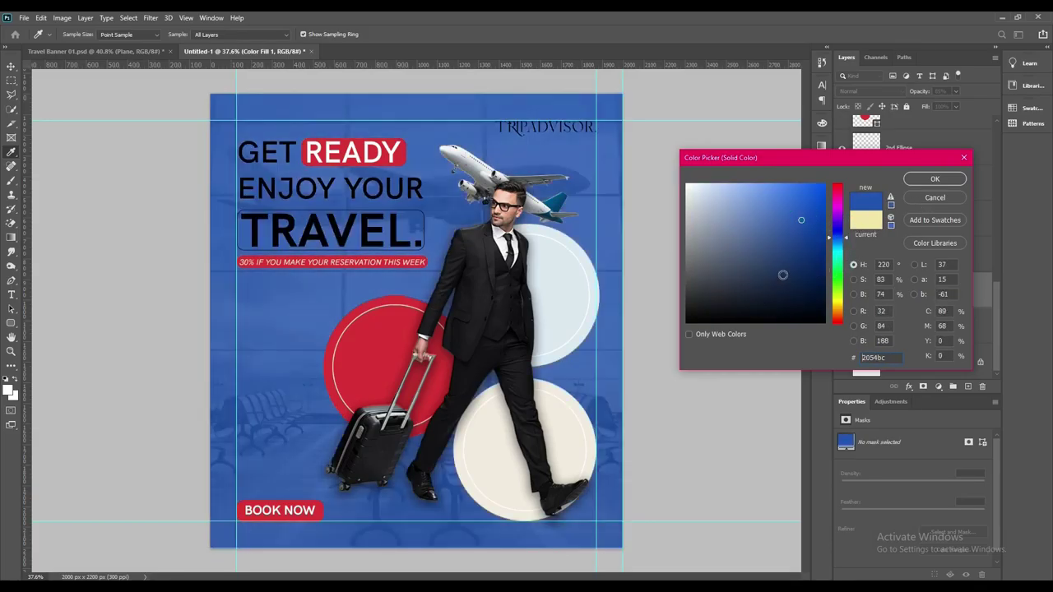
pyautogui.press('Escape')
pyautogui.press('v')
pyautogui.scroll(-3, 531, 279)
pyautogui.scroll(1, 494, 284)
pyautogui.scroll(1, 480, 285)
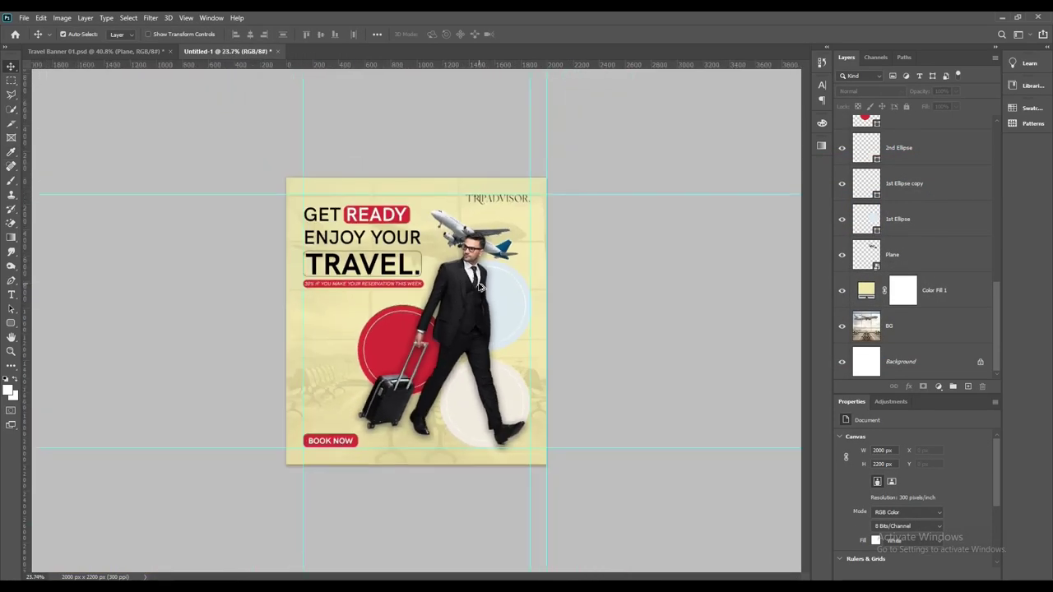
pyautogui.scroll(3, 480, 285)
pyautogui.scroll(-2, 412, 312)
pyautogui.scroll(1, 420, 317)
pyautogui.scroll(-1, 427, 323)
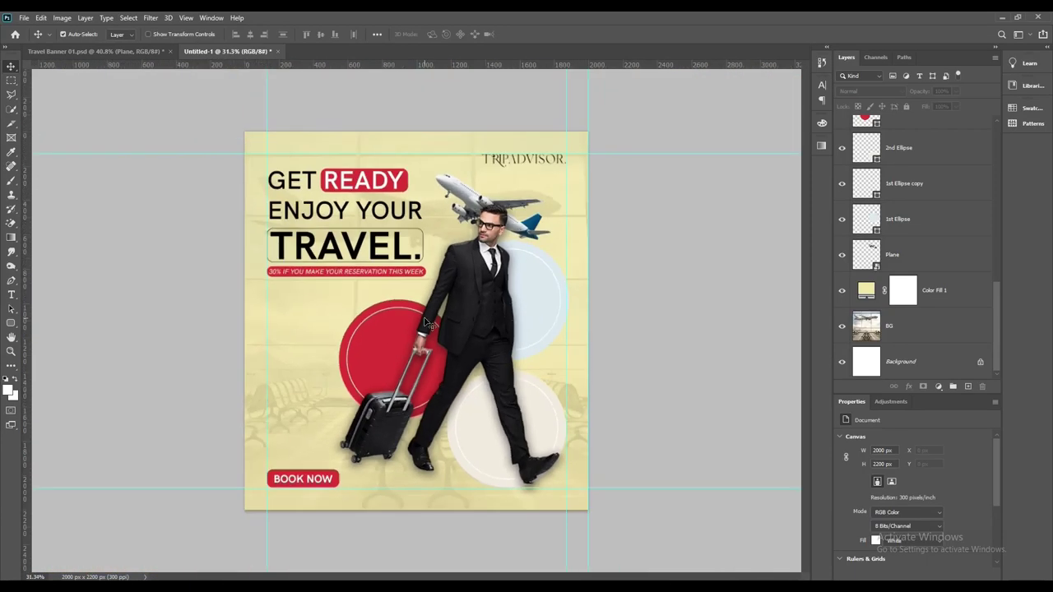
pyautogui.scroll(1, 408, 364)
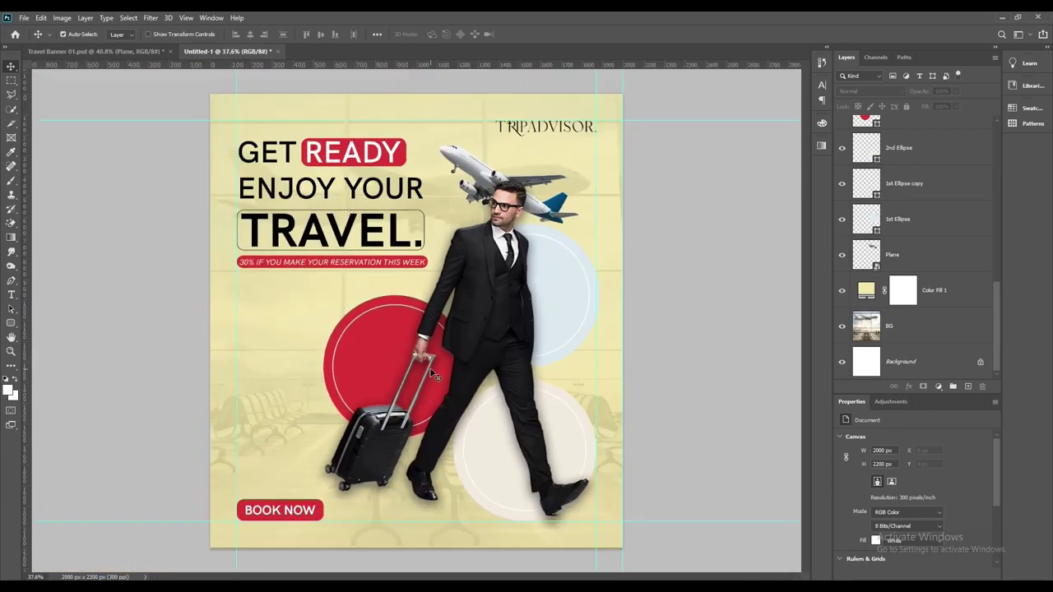